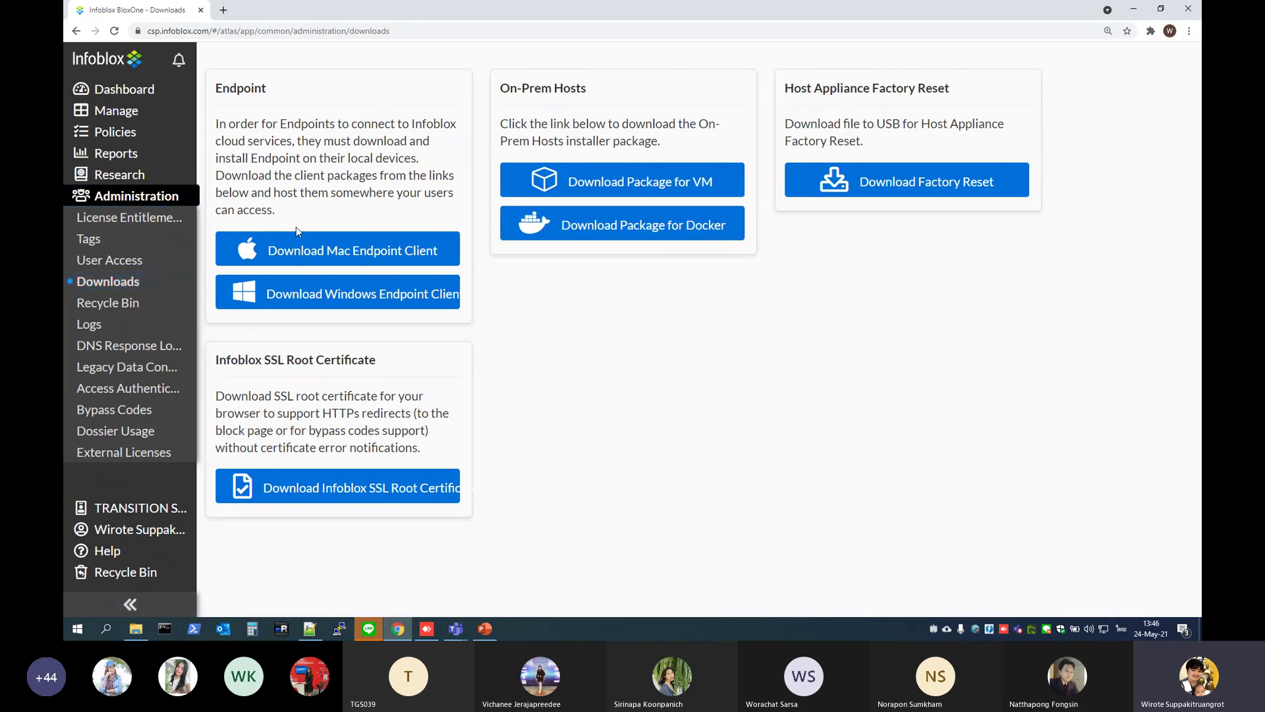
- Download the Windows endpoint client package and open the downloaded BloxOneEndpoint-2.0.7 archive
left_click_drag(281, 180, 374, 217)
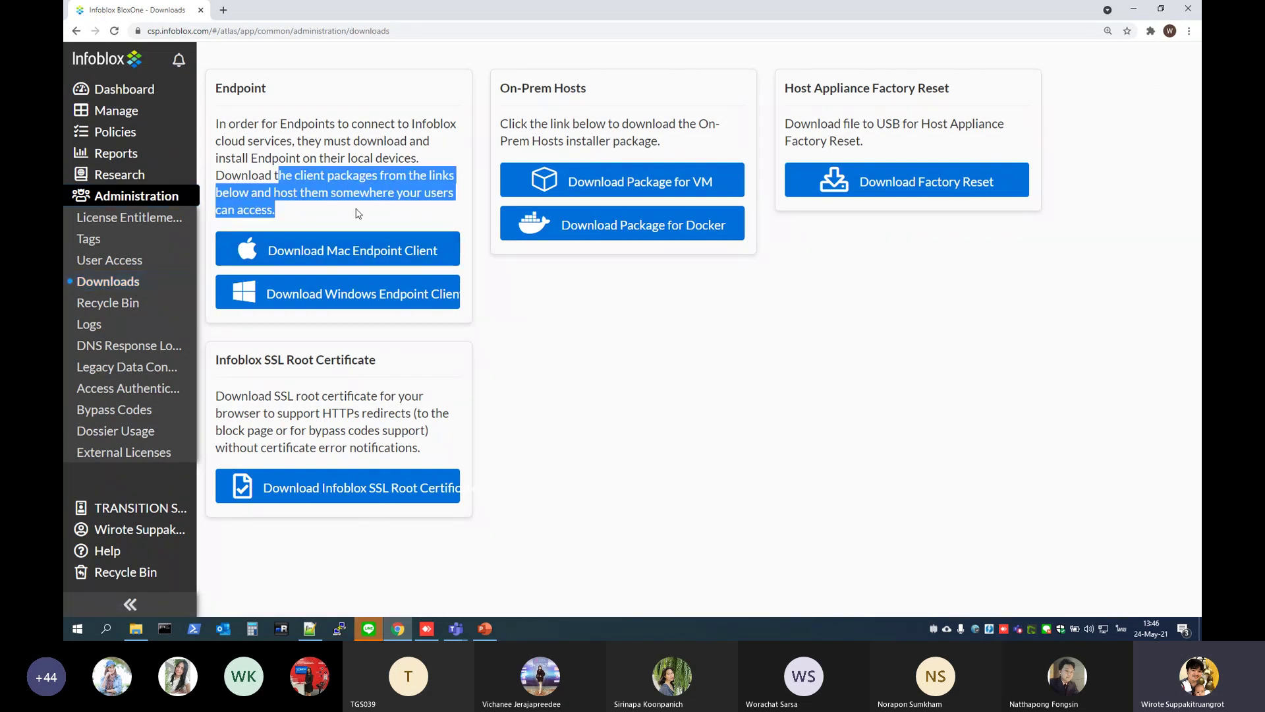
left_click(374, 216)
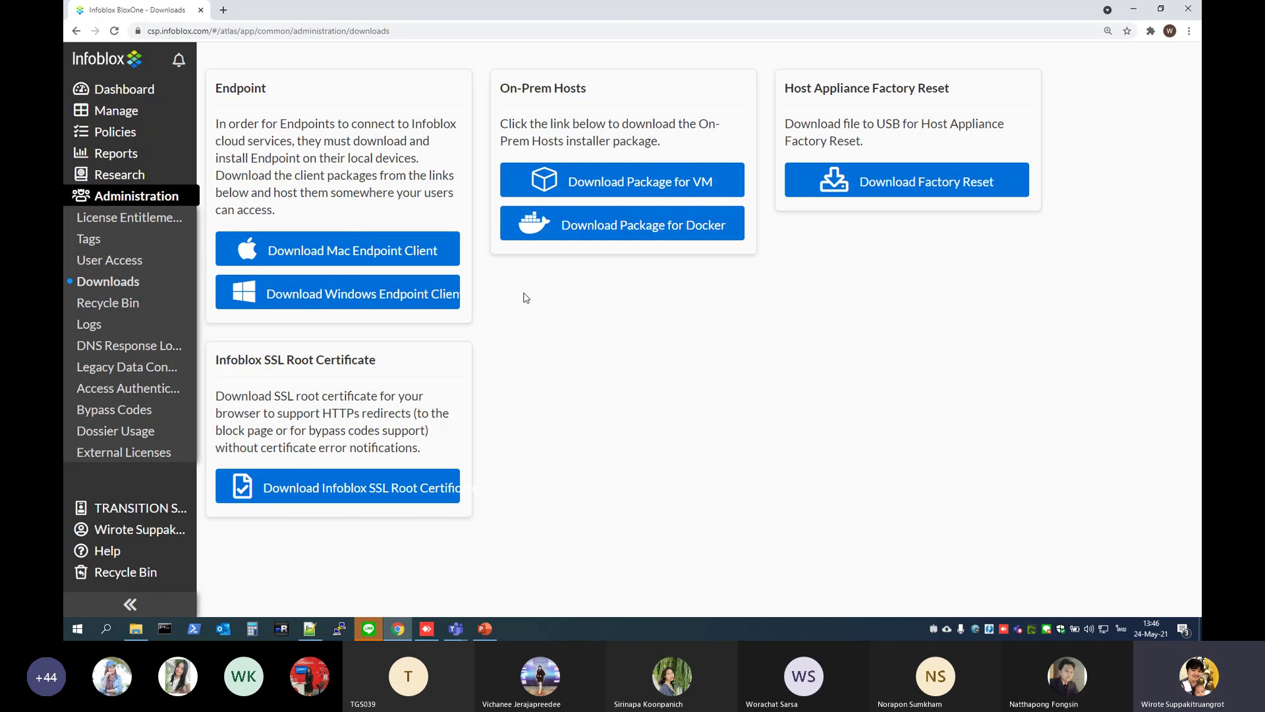
left_click(322, 307)
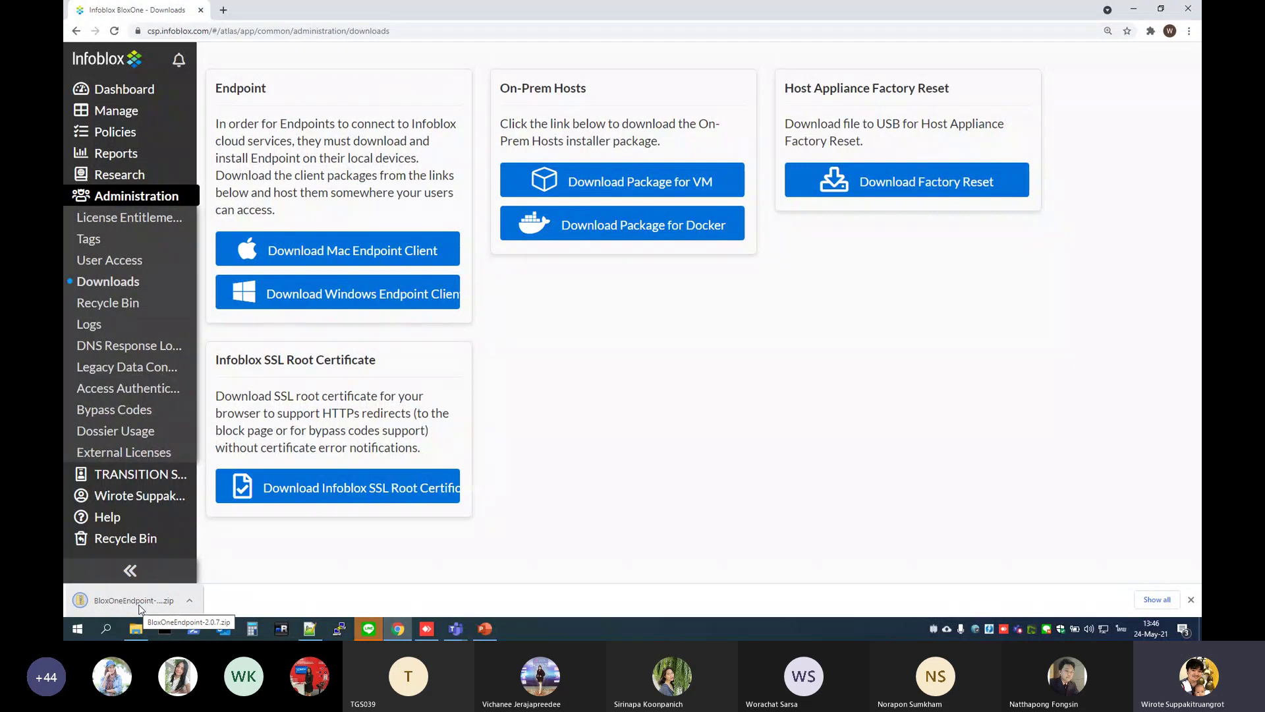
left_click(140, 608)
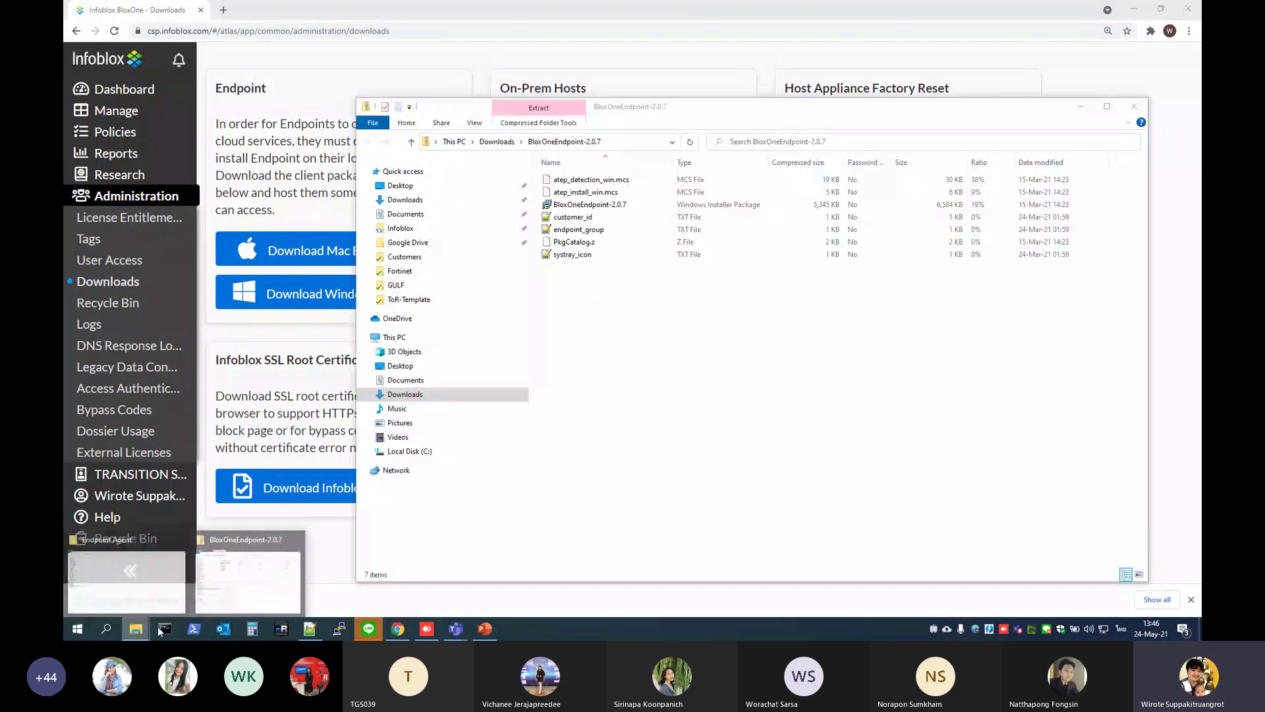
- Copy all files from the BloxOneEndpoint-2.0.7 archive into the Endpoint Agent folder on drive C and close the archive
mouse_move(136, 628)
left_click(141, 586)
left_click_drag(507, 5, 335, 200)
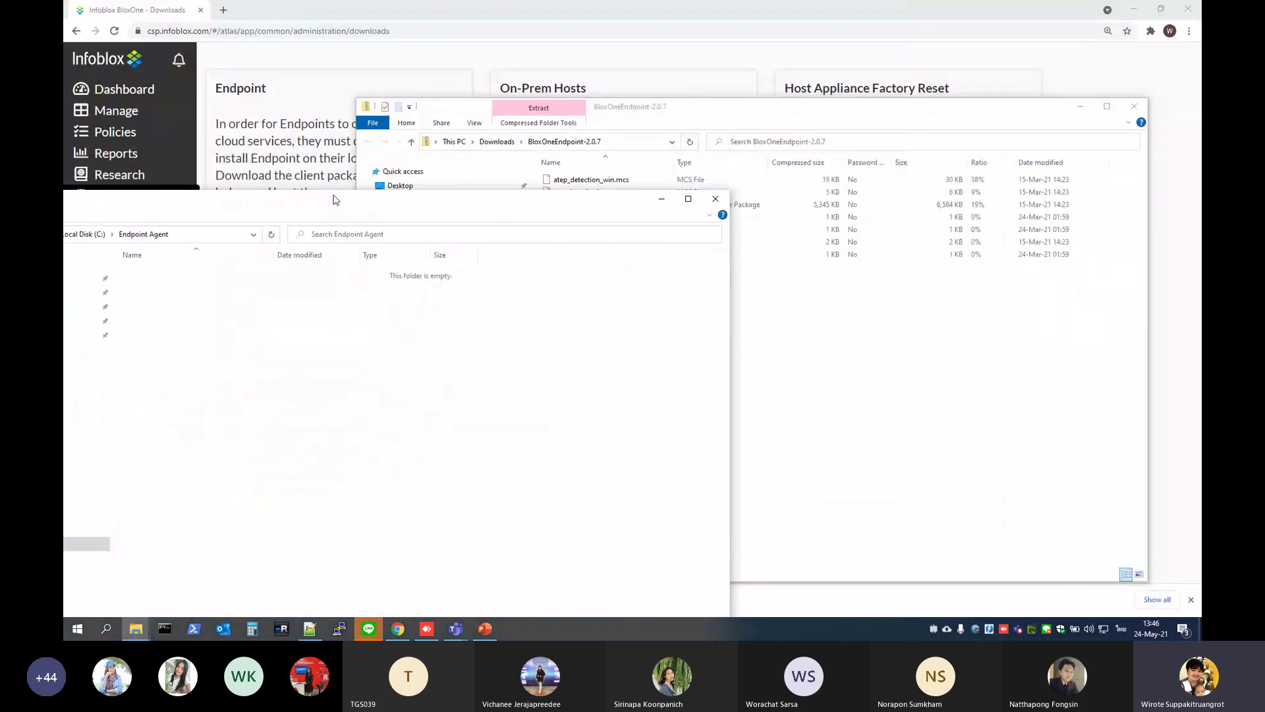
left_click_drag(948, 386, 285, 364)
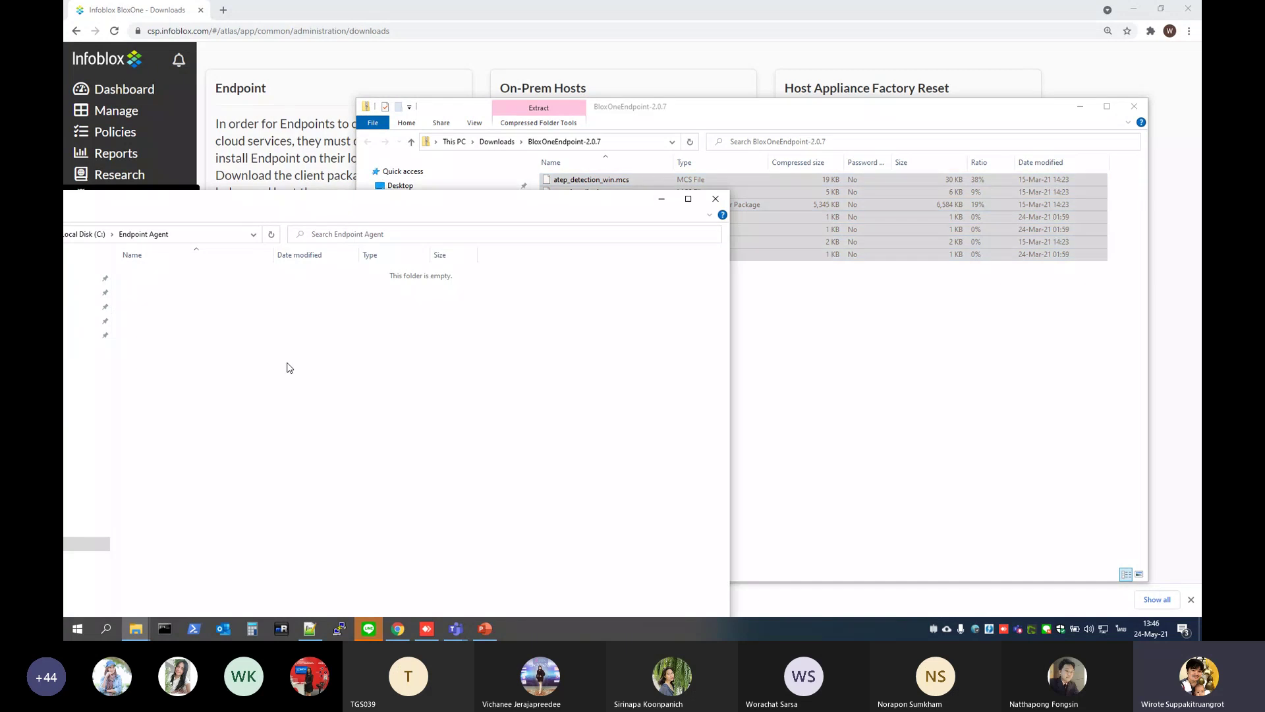
left_click(1135, 106)
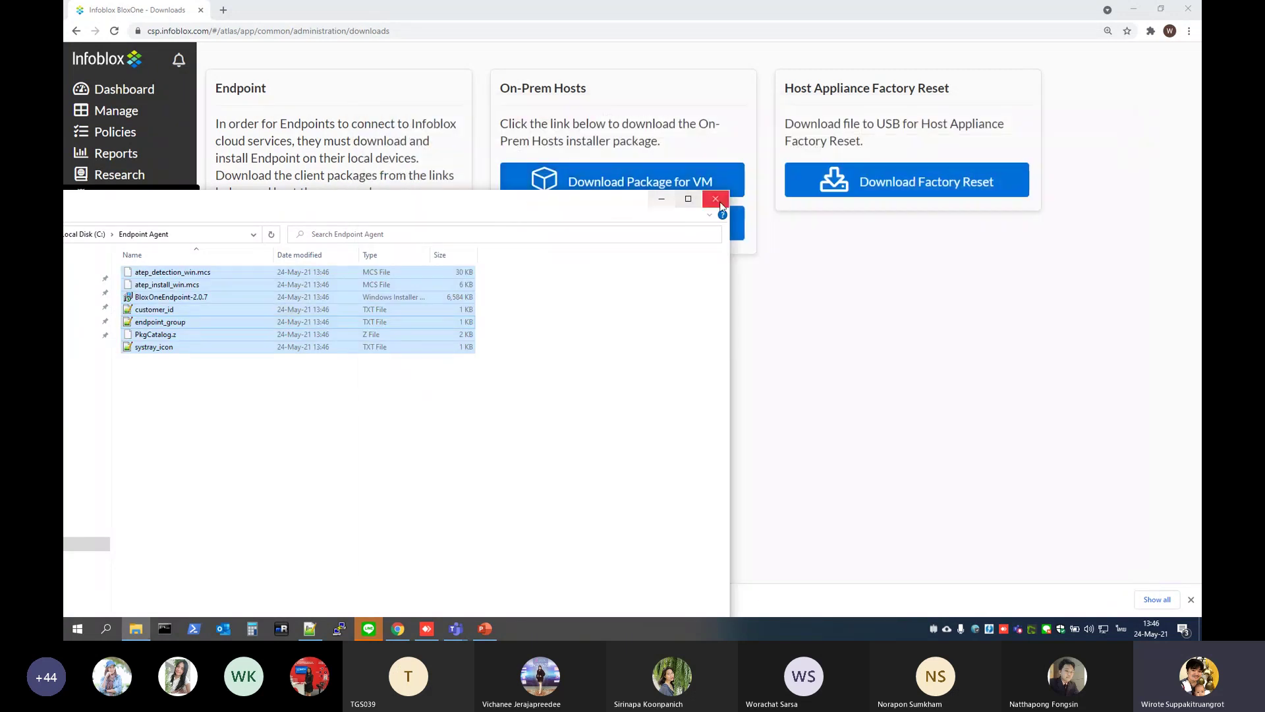
- Run the BloxOneEndpoint-2.0.7 installer from the Endpoint Agent folder and complete the setup wizard
left_click(686, 200)
double_click(298, 102)
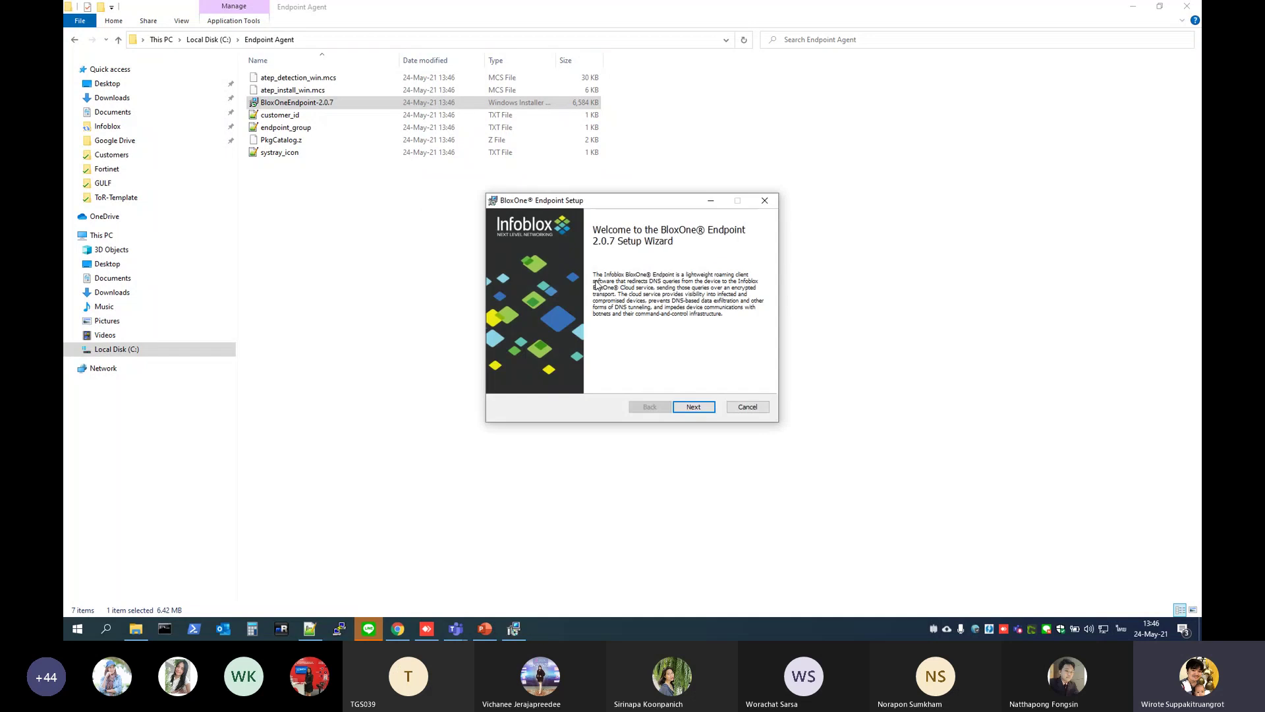
left_click(702, 404)
left_click(695, 407)
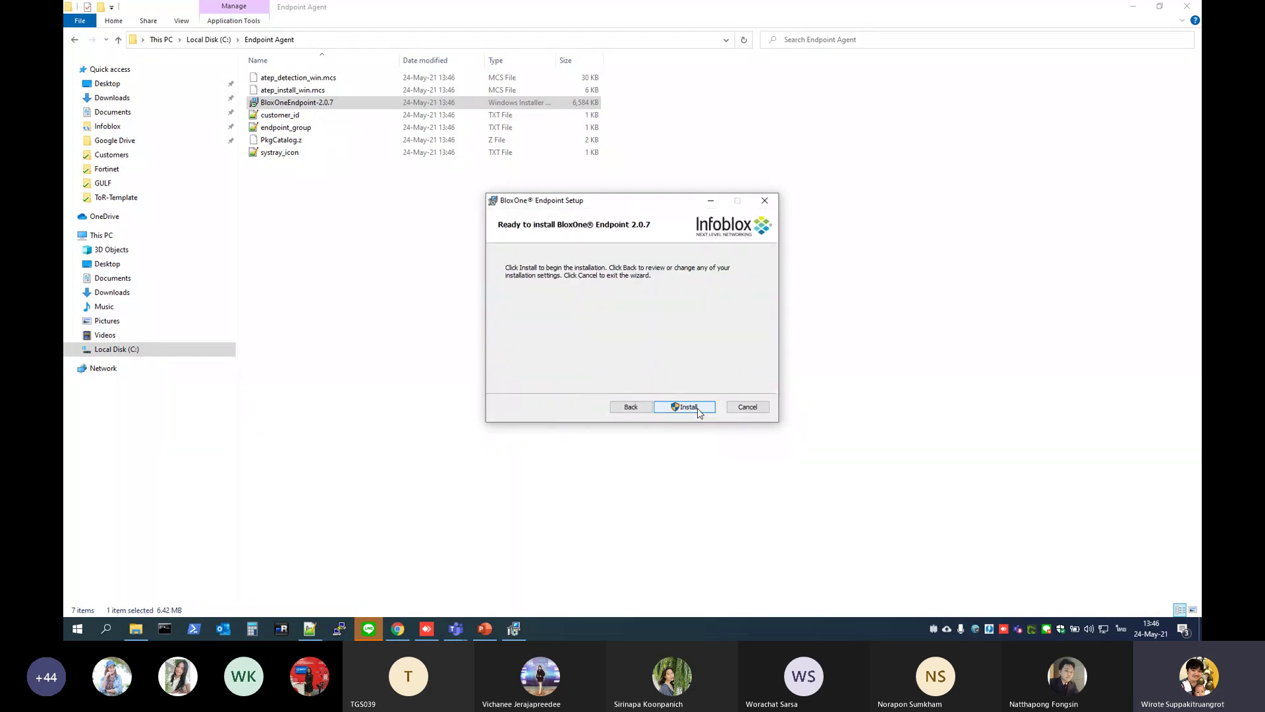
left_click(693, 407)
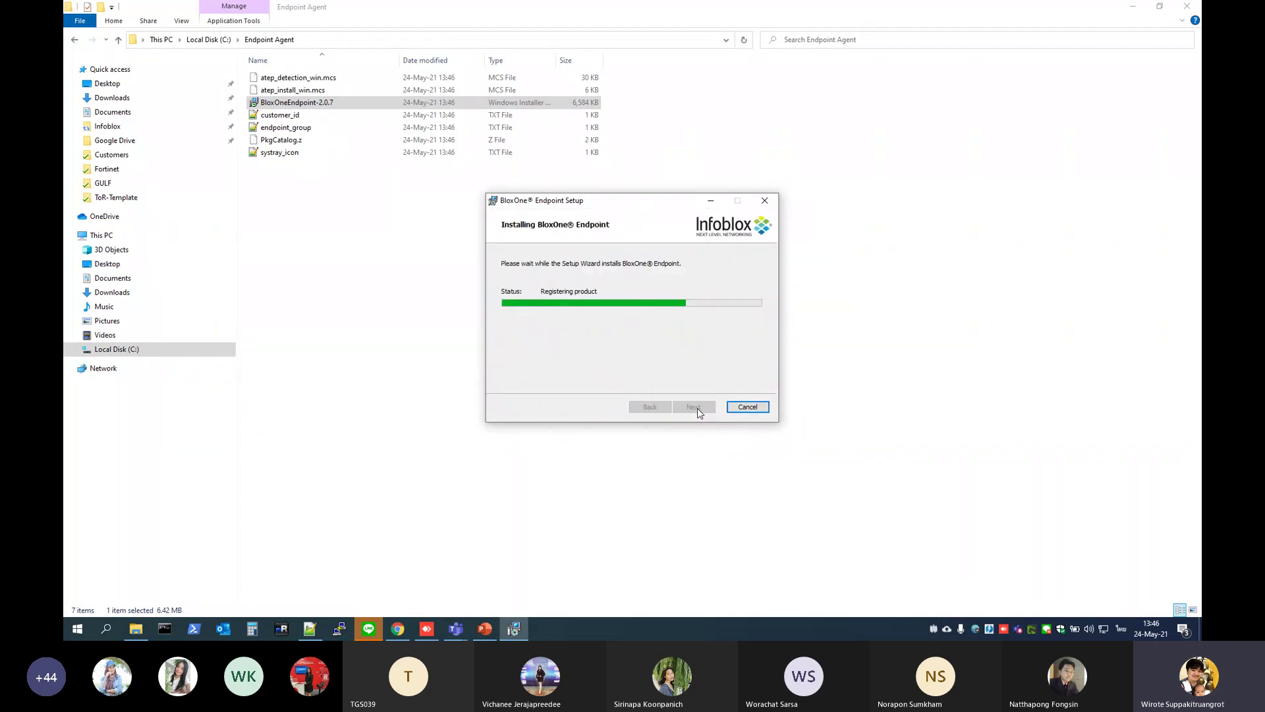
left_click(694, 406)
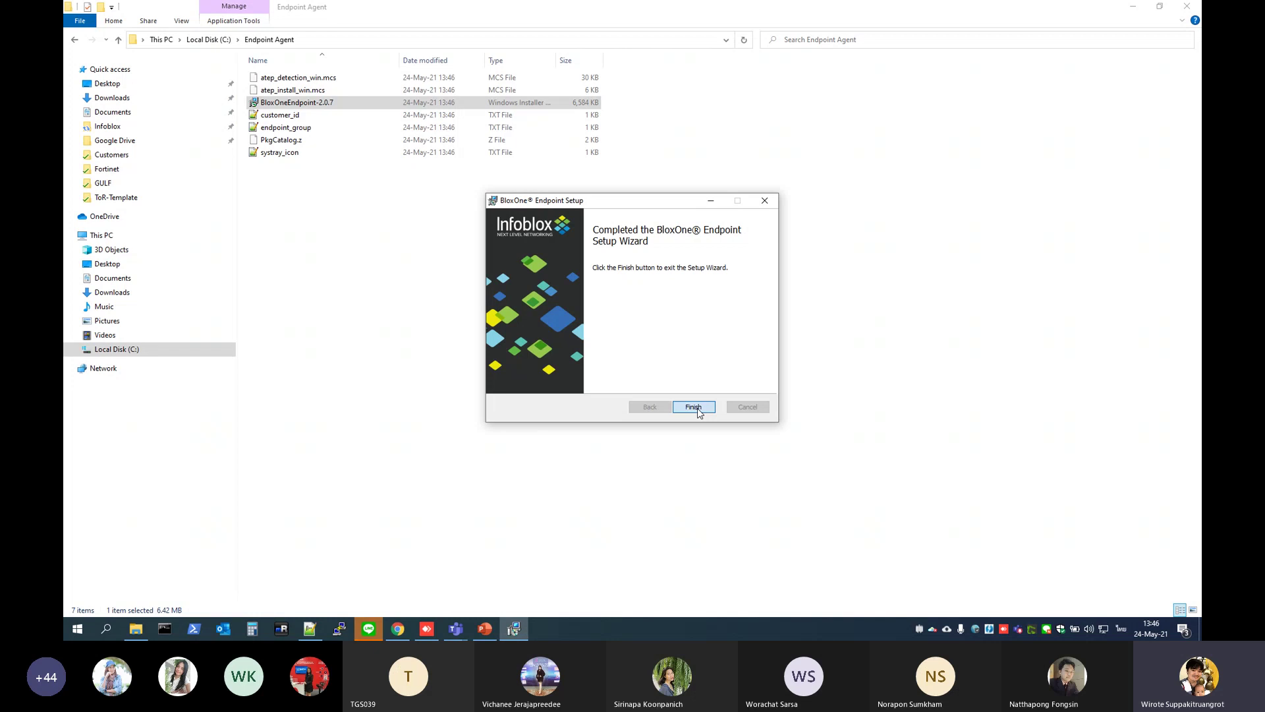
- Check the BloxOne Endpoint agent's protection status, and disconnect the GlobalProtect VPN
right_click(947, 628)
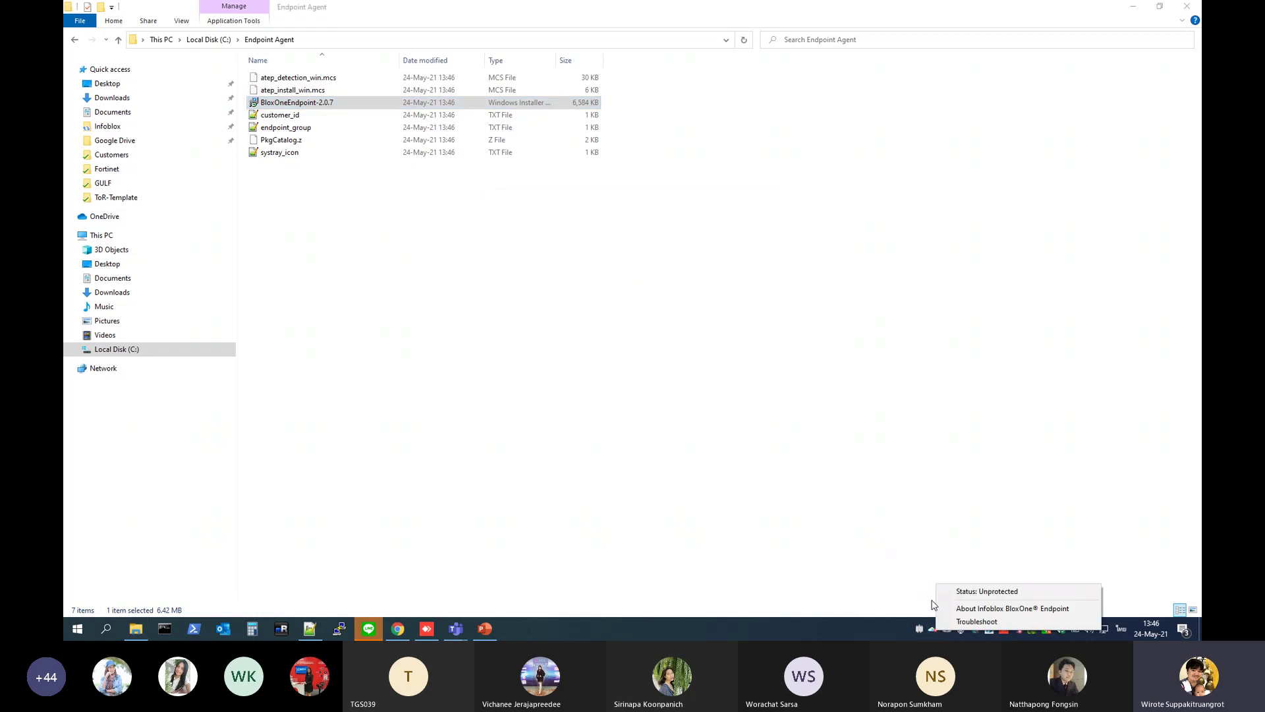
left_click(908, 540)
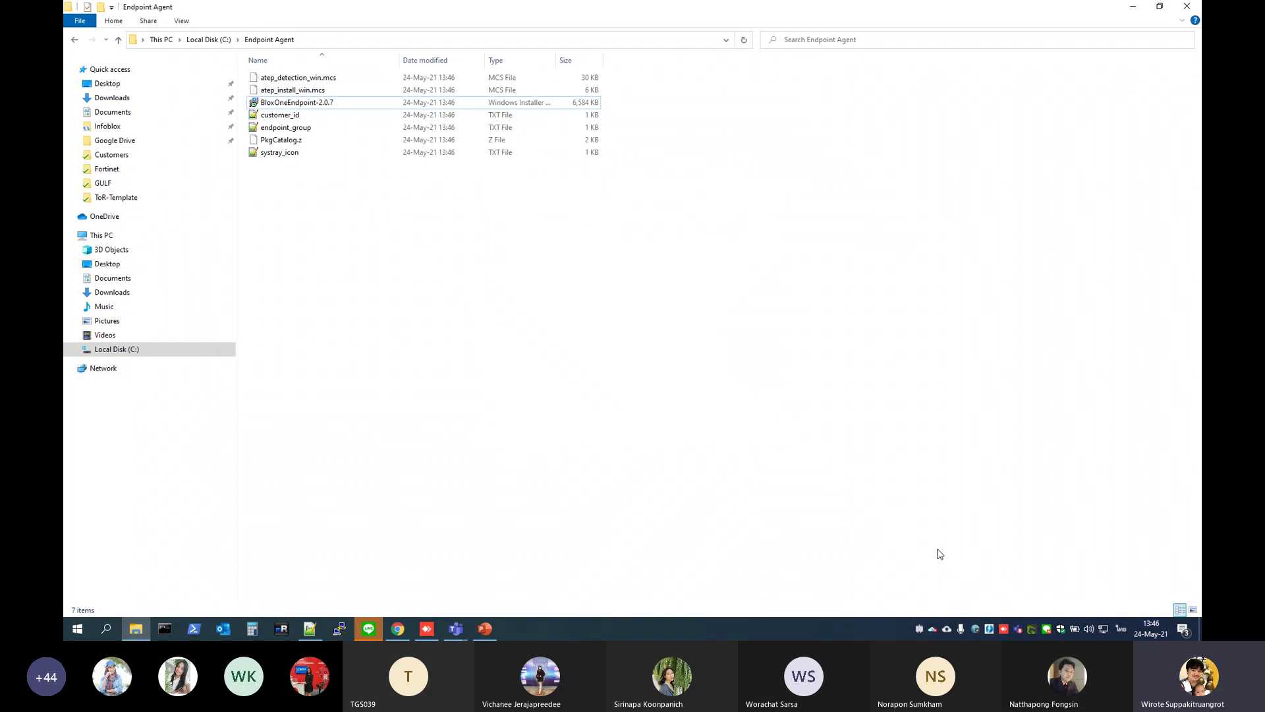
left_click(975, 628)
left_click(1116, 590)
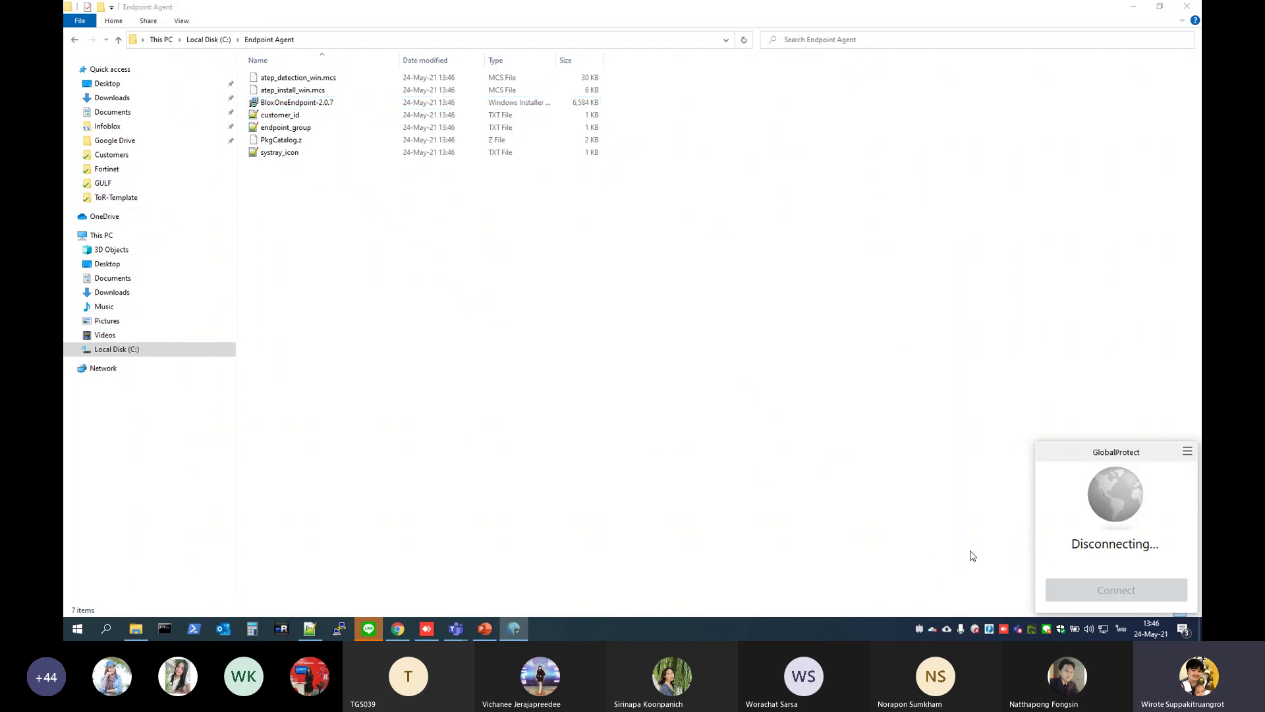
left_click(943, 567)
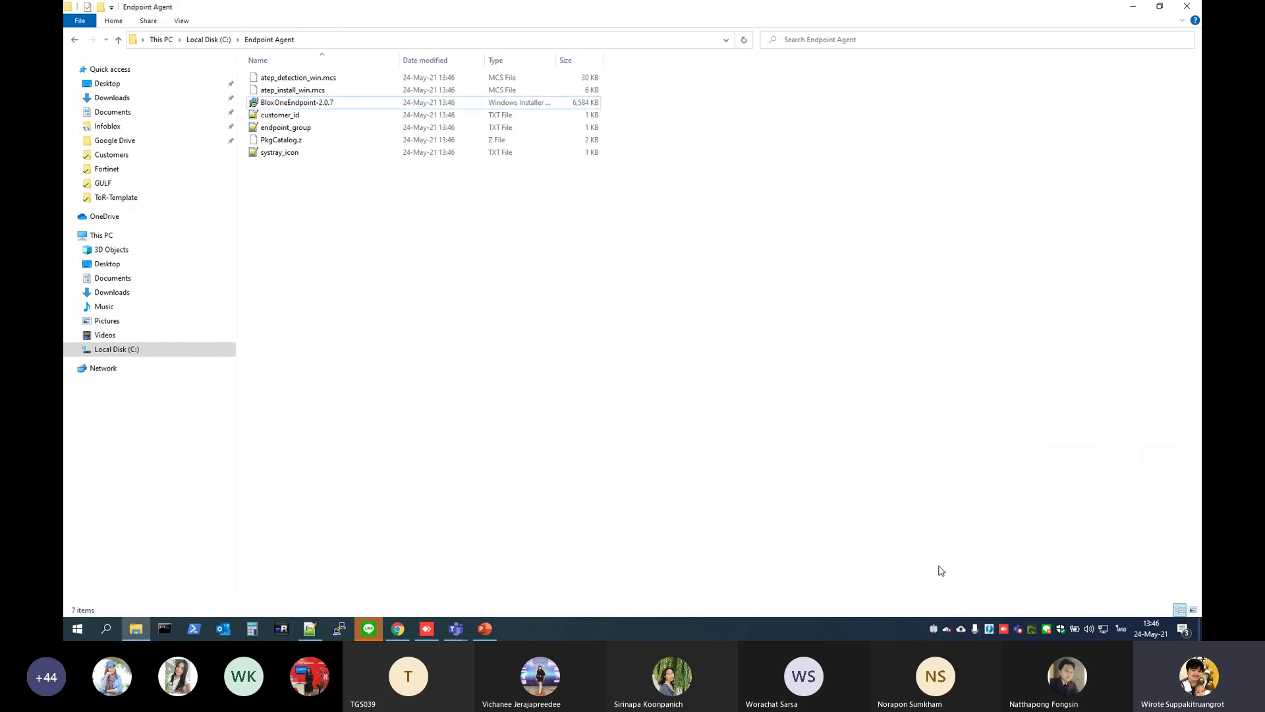
- Switch back to the Infoblox portal in Chrome, view the BloxOne Endpoint agent's status details and close them
left_click(398, 628)
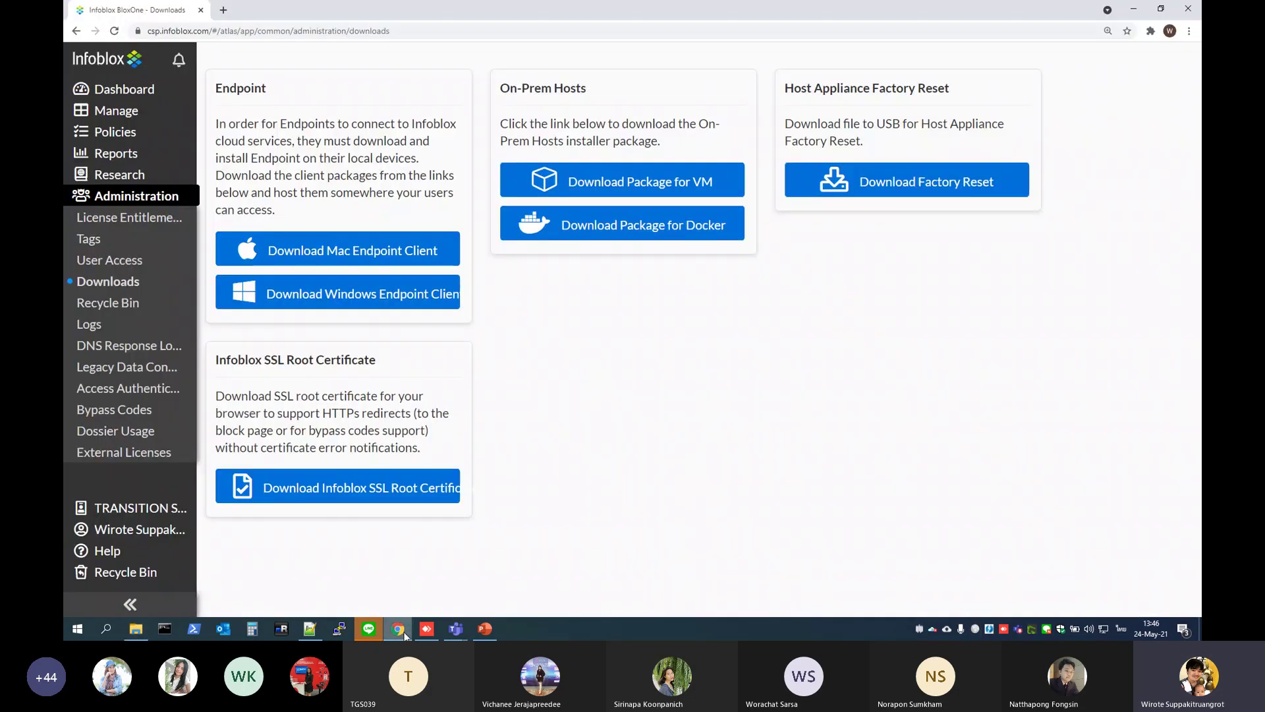
right_click(936, 628)
left_click(967, 591)
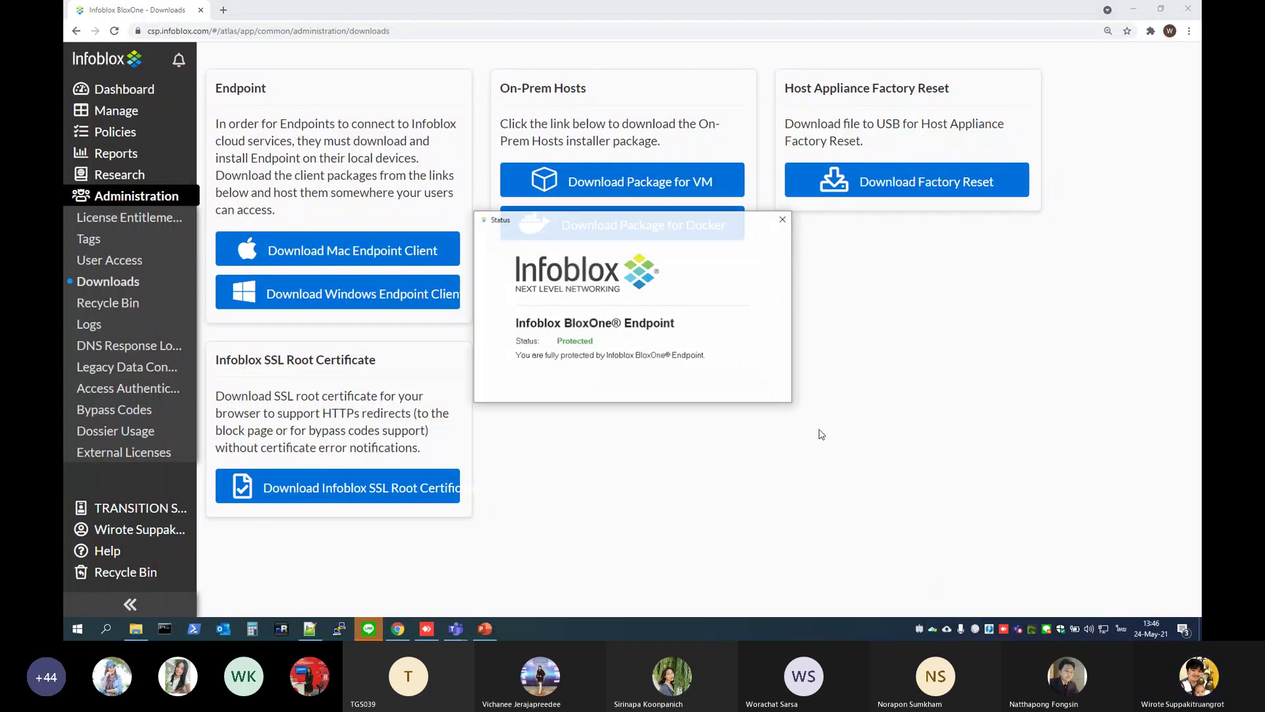
left_click(784, 219)
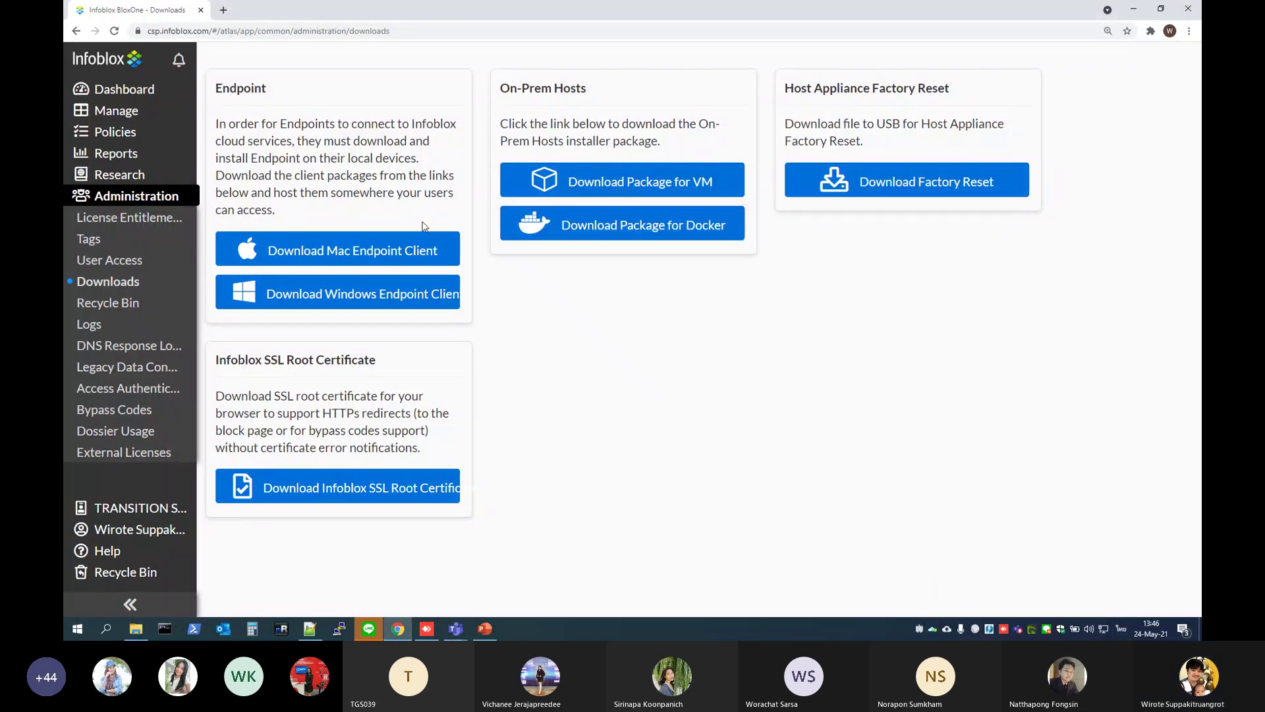
- Open the portal's list of managed endpoints and widen the Device Name column
mouse_move(157, 120)
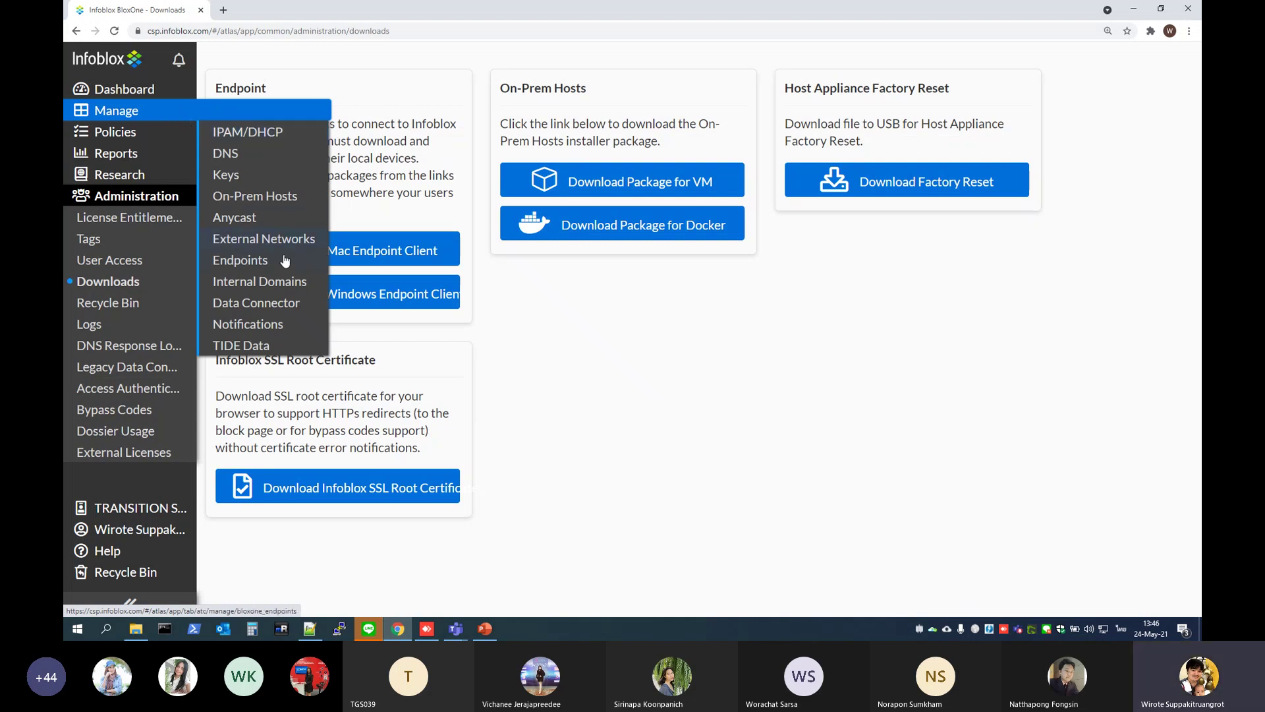
left_click(250, 261)
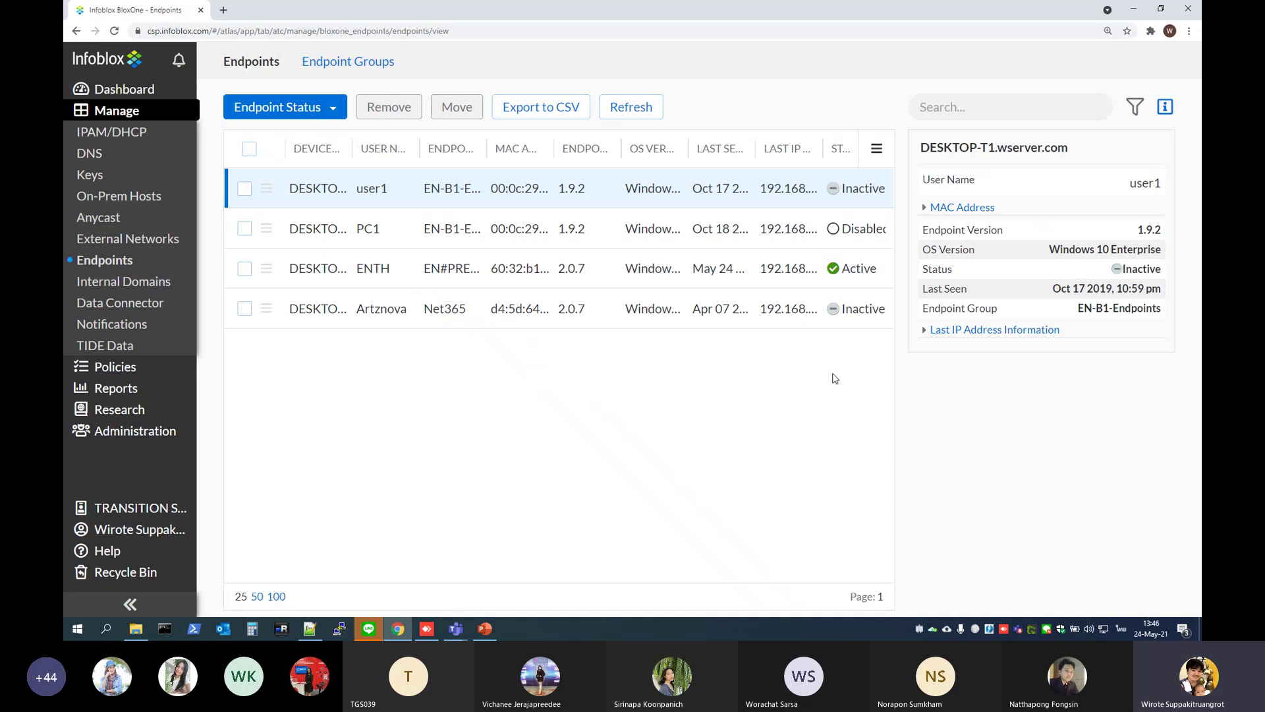
key("ctrl+minus")
key("ctrl+minus")
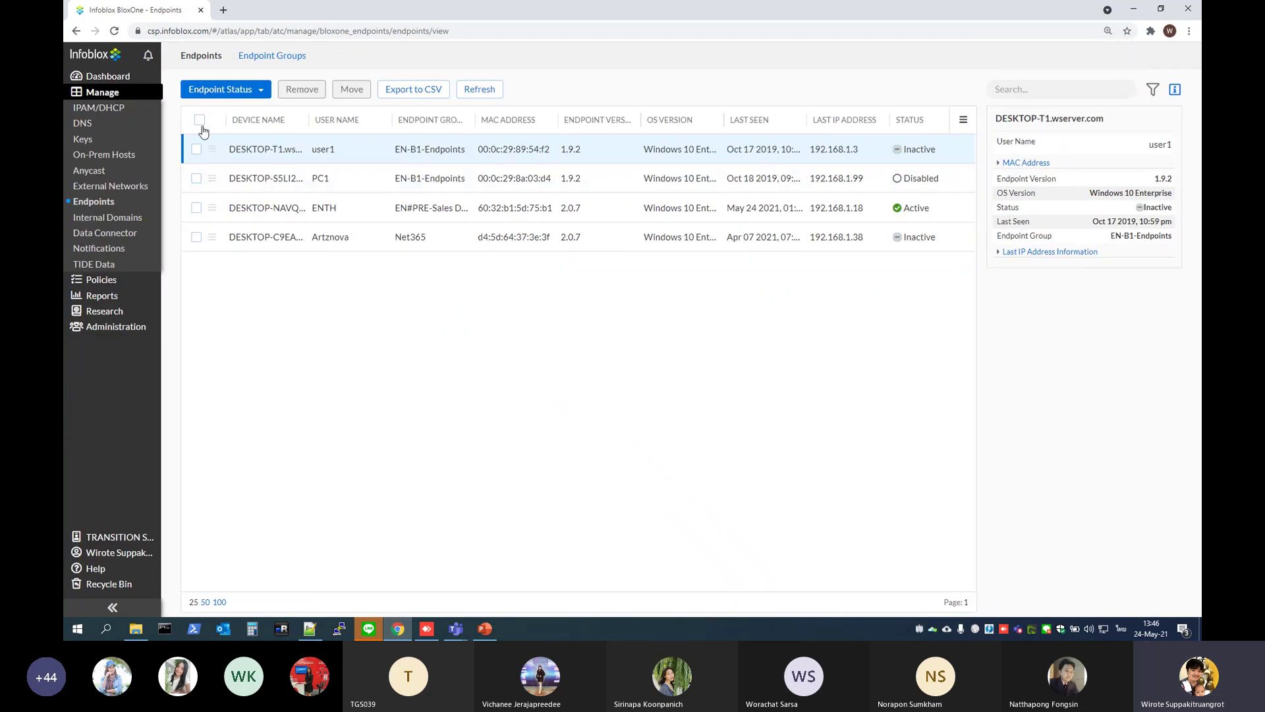
left_click_drag(309, 120, 413, 120)
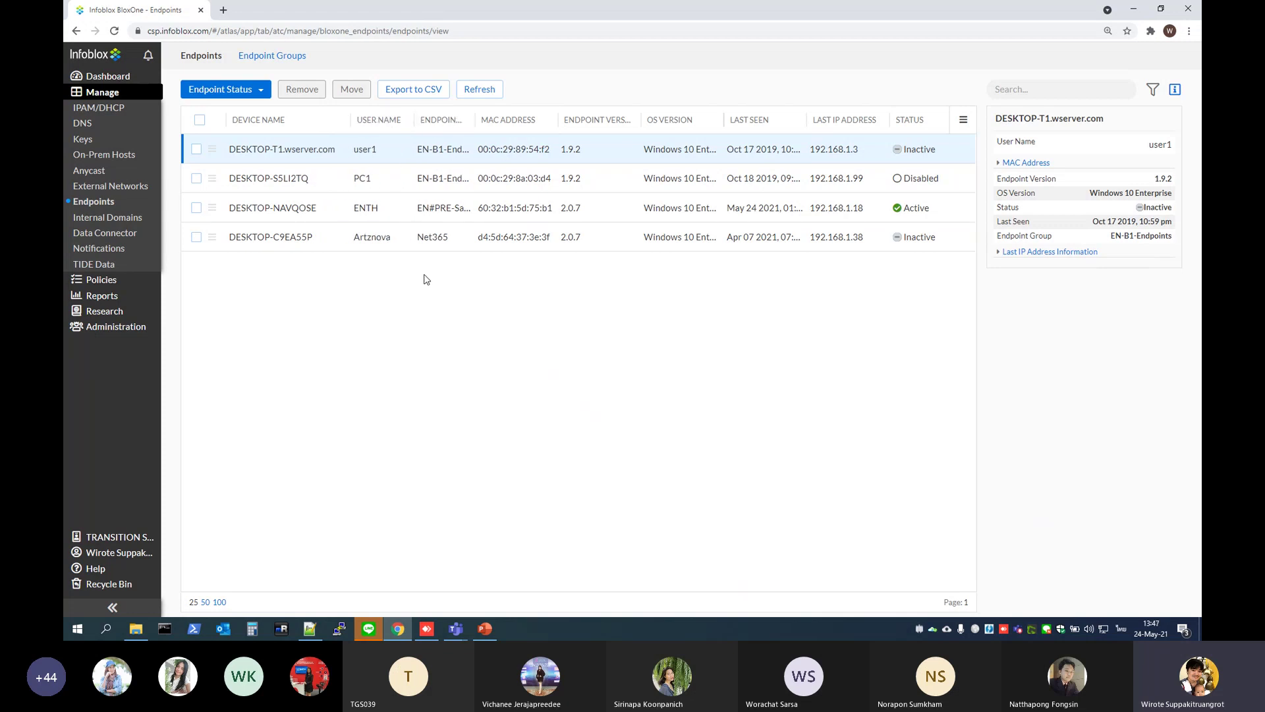
- Select the endpoint DESKTOP-NAVQOSE and resize the table columns to examine its MAC address and endpoint version
left_click(196, 208)
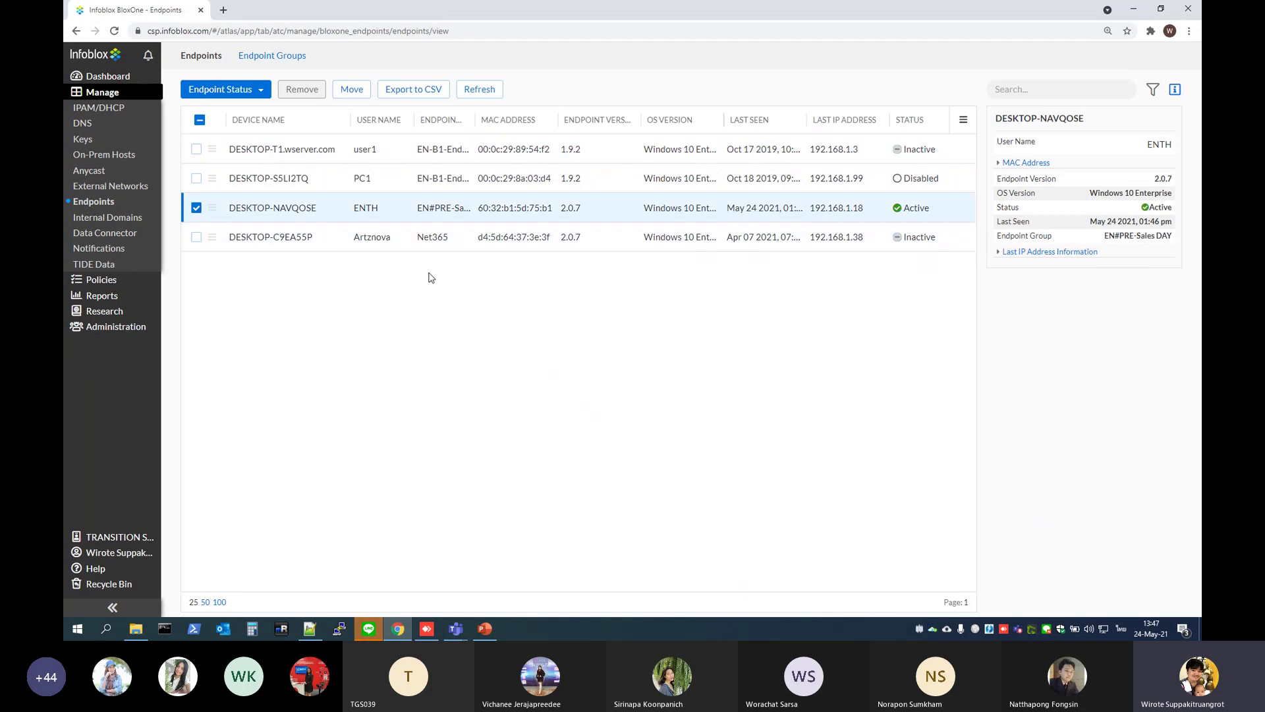
key("ctrl+plus")
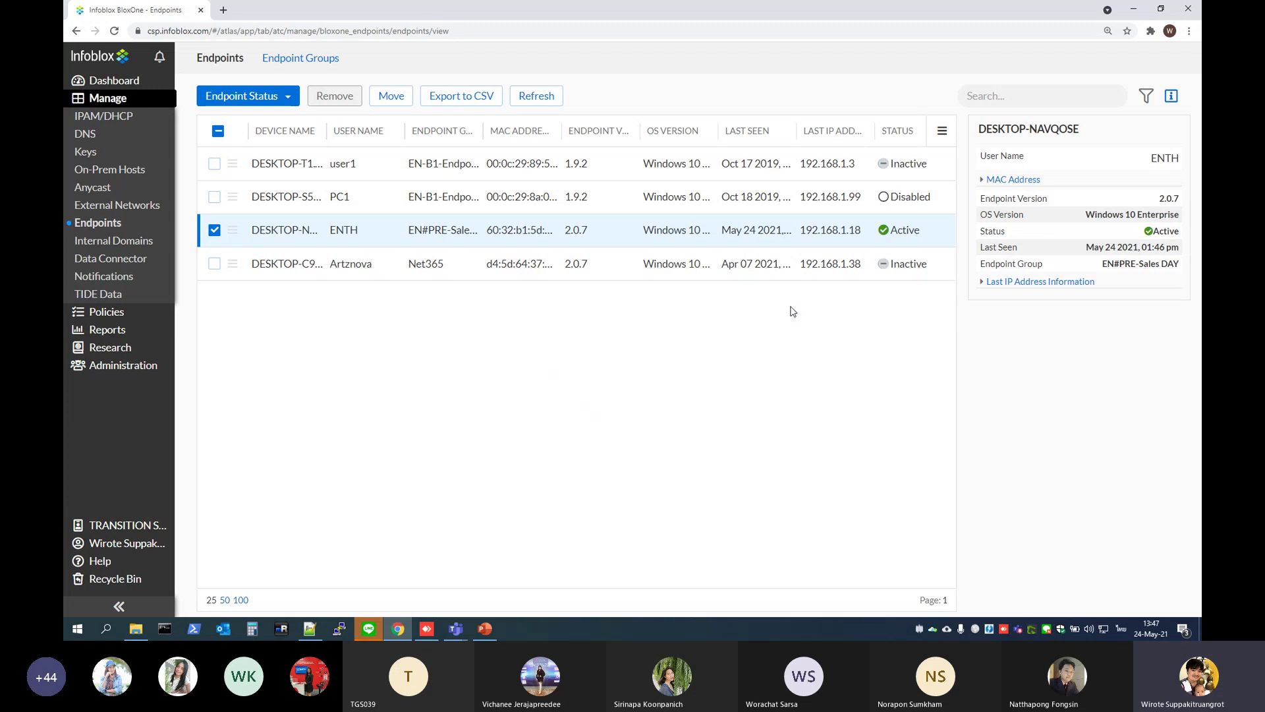
key("ctrl+minus")
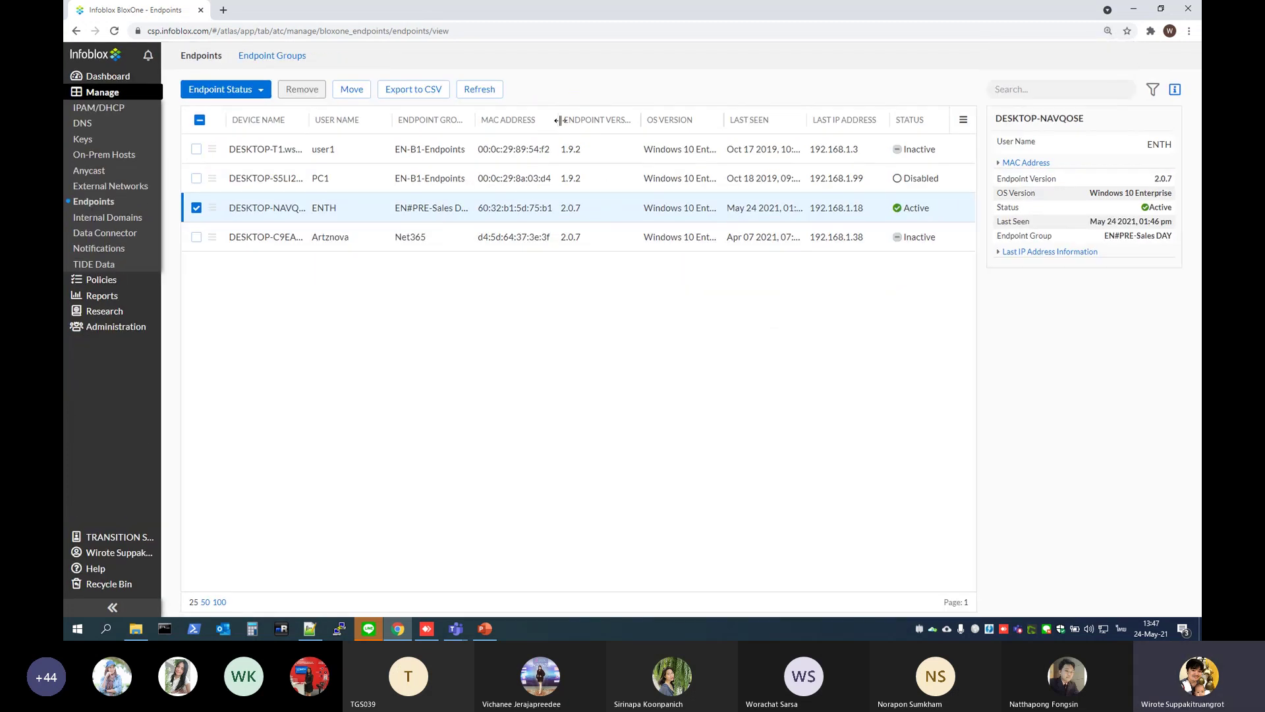
left_click_drag(560, 121, 598, 122)
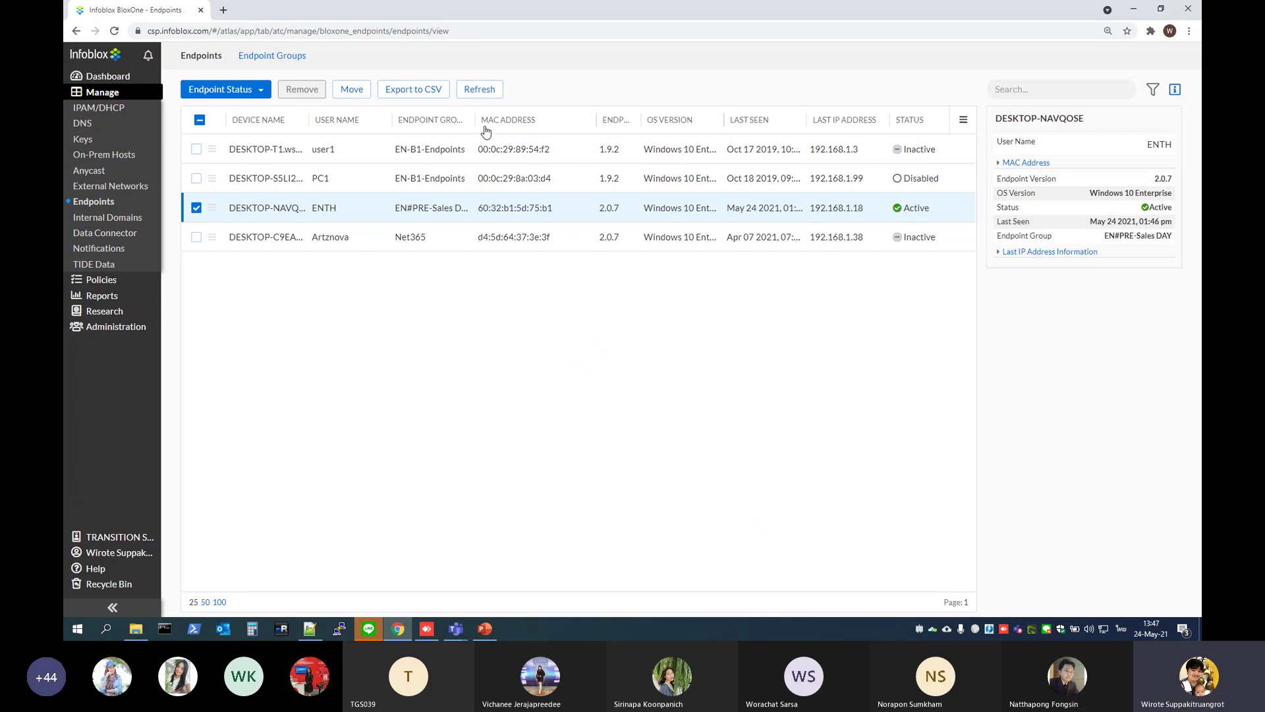
left_click_drag(474, 121, 455, 121)
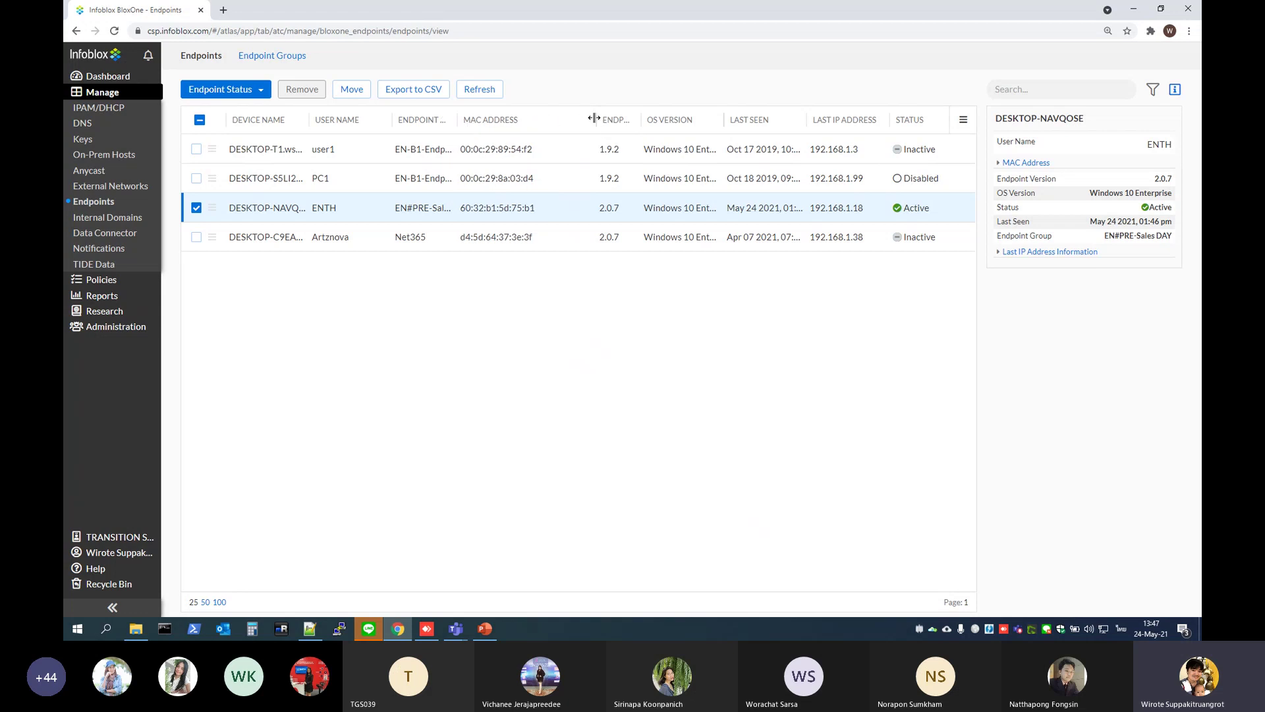
left_click_drag(594, 118, 557, 119)
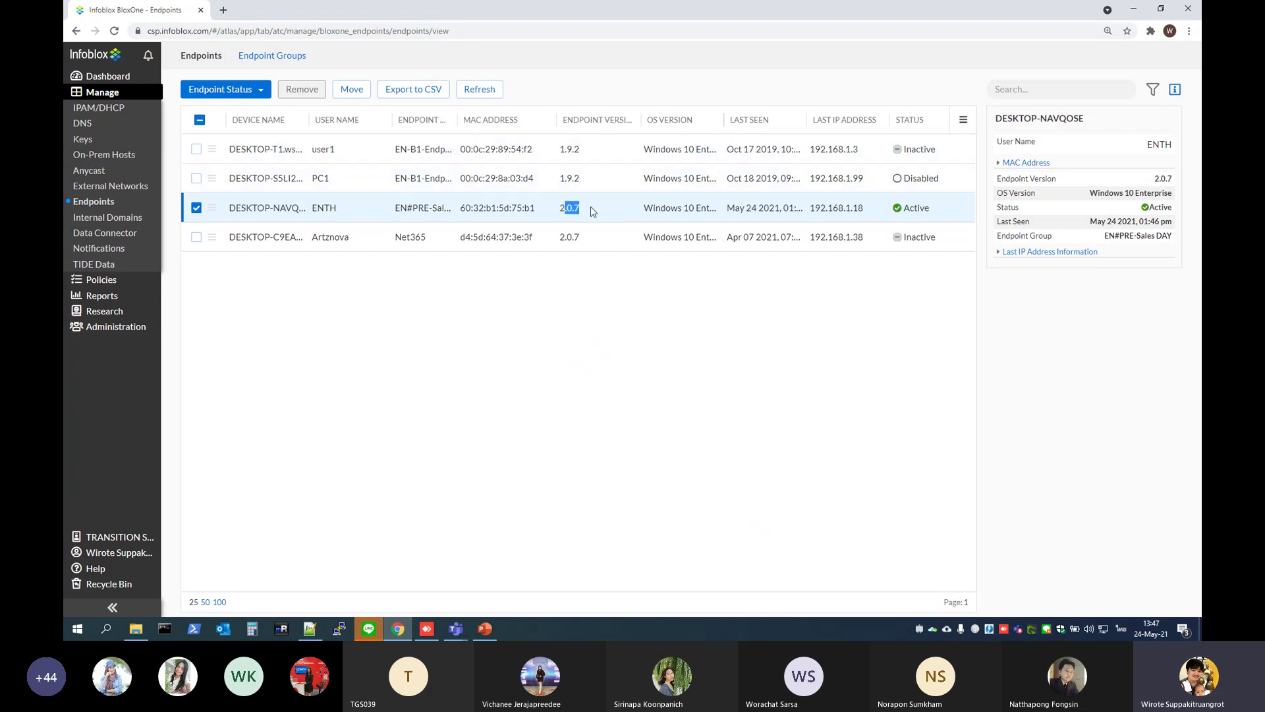
left_click_drag(645, 129, 598, 120)
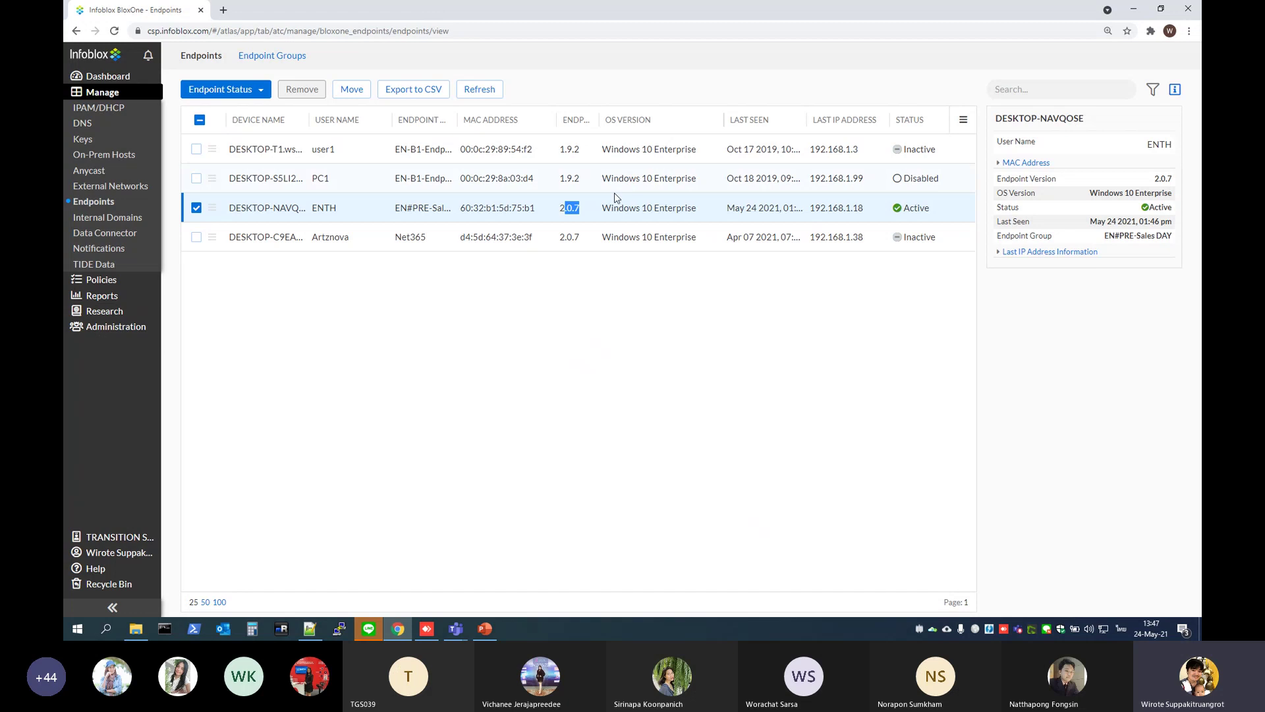
- Examine the selected endpoint's OS version, last IP address and status, resizing the OS Version and Last Seen columns
left_click_drag(603, 208, 698, 207)
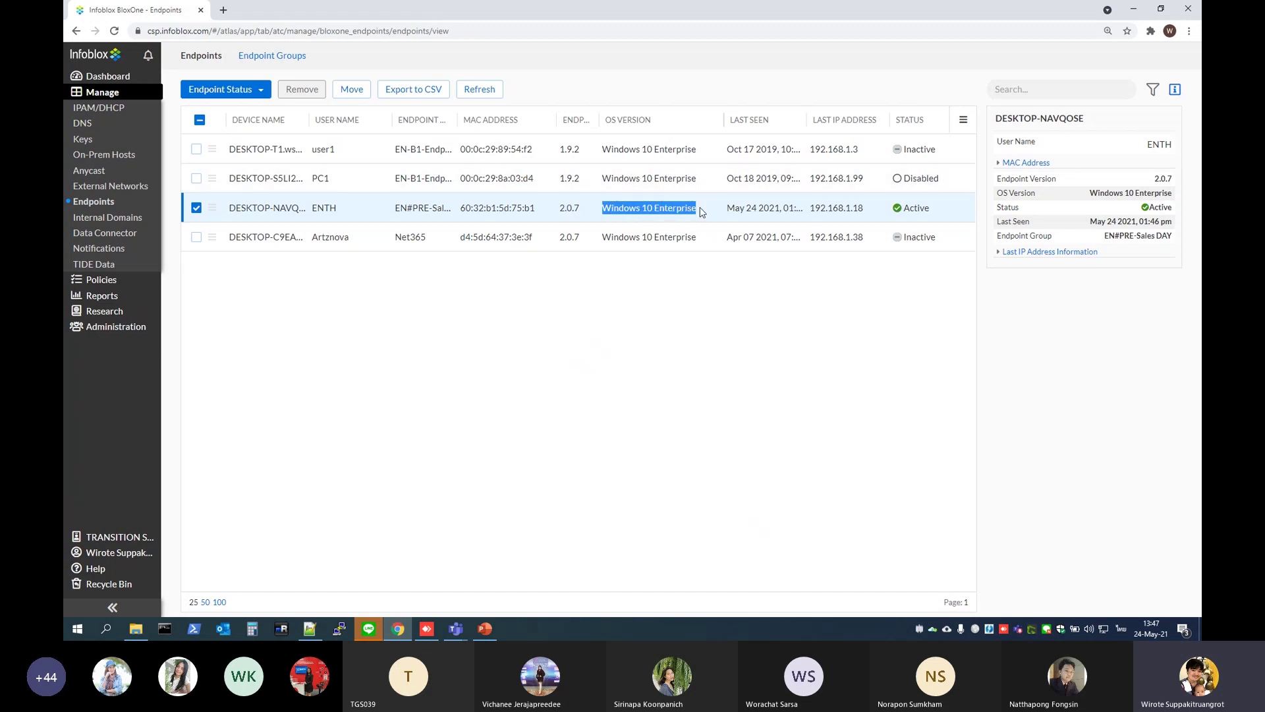
left_click_drag(723, 120, 671, 120)
left_click_drag(805, 120, 751, 129)
left_click_drag(755, 207, 800, 210)
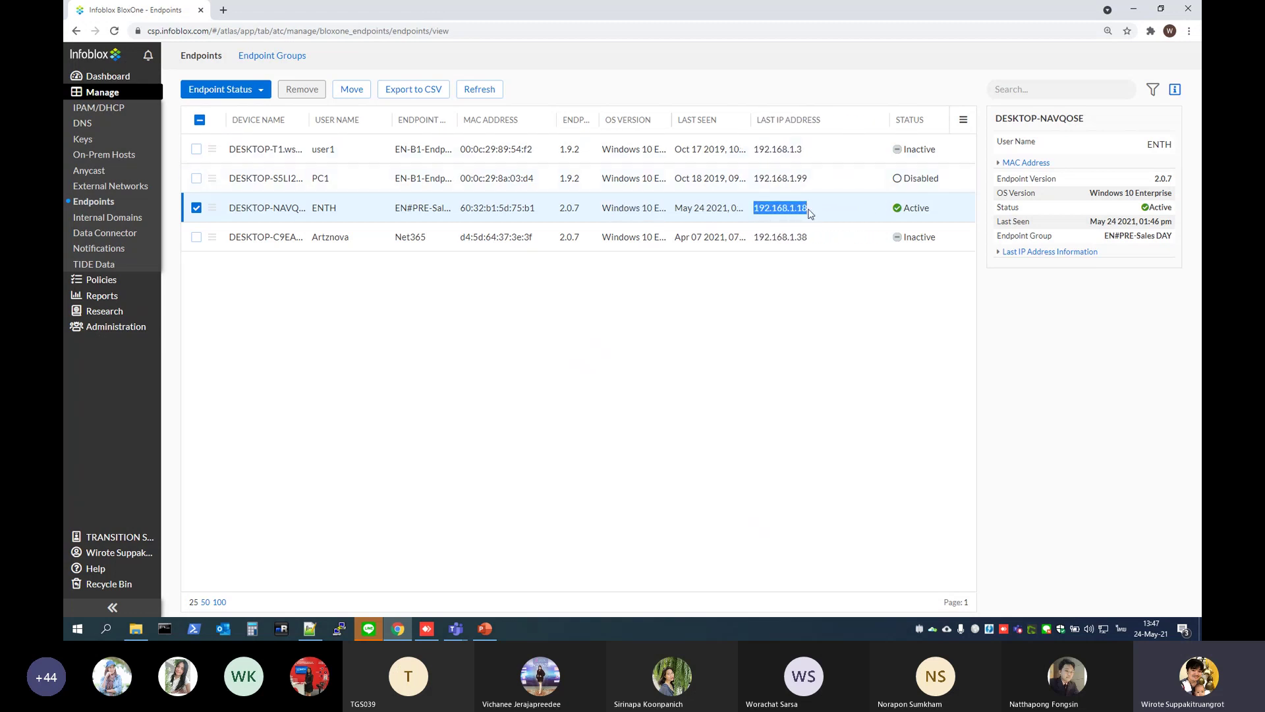
left_click(878, 297)
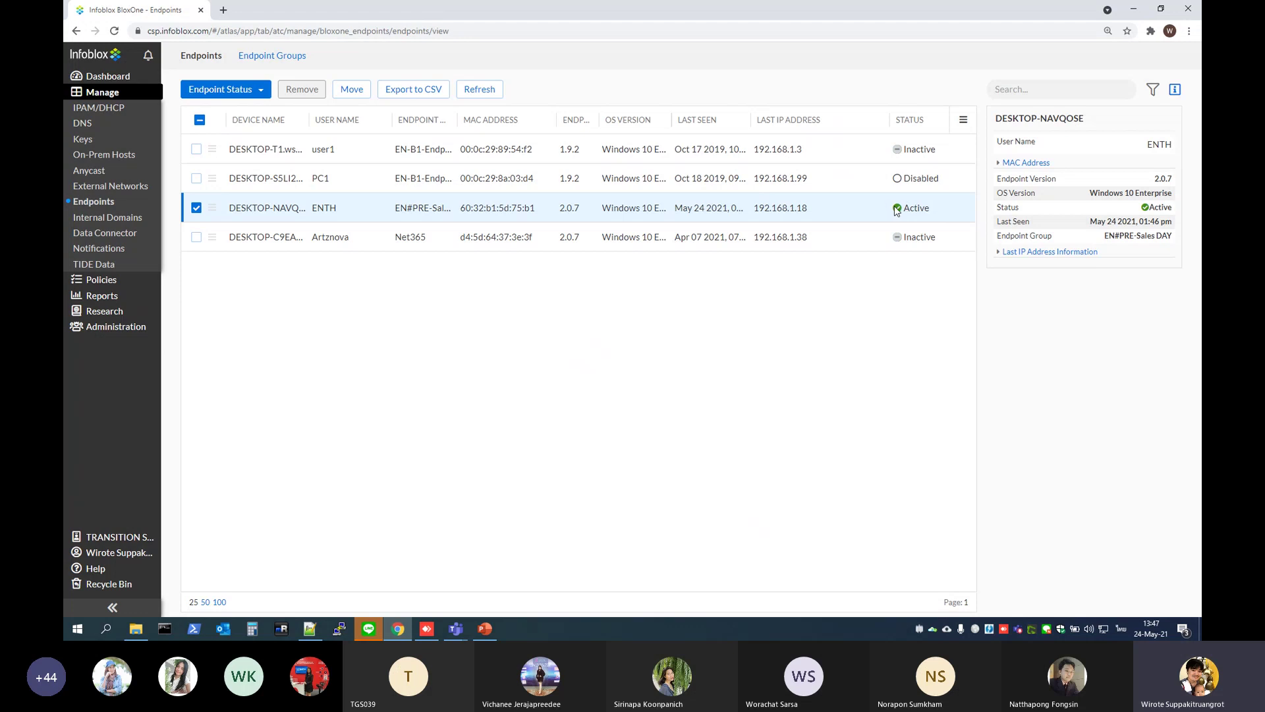
left_click_drag(912, 208, 932, 214)
- Show the endpoint groups, widen the Name column and open the EN#PRE-Sales DAY group for editing
left_click(290, 64)
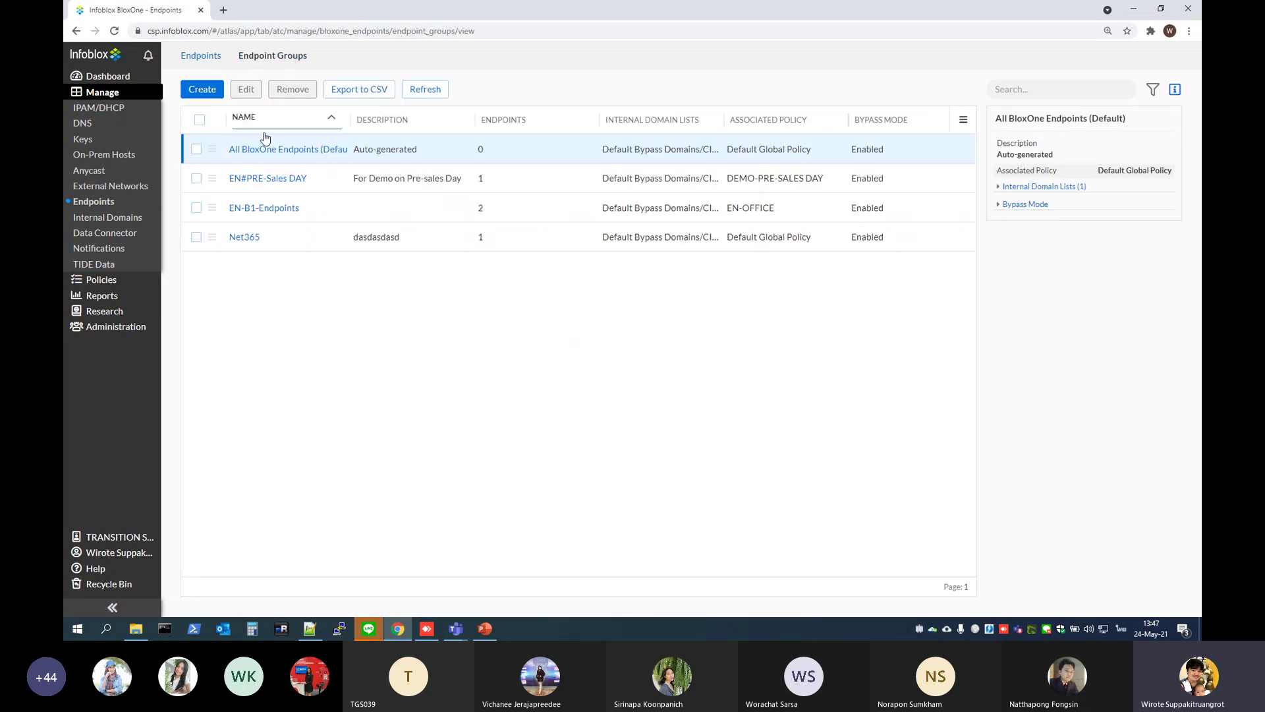
left_click_drag(350, 117, 398, 117)
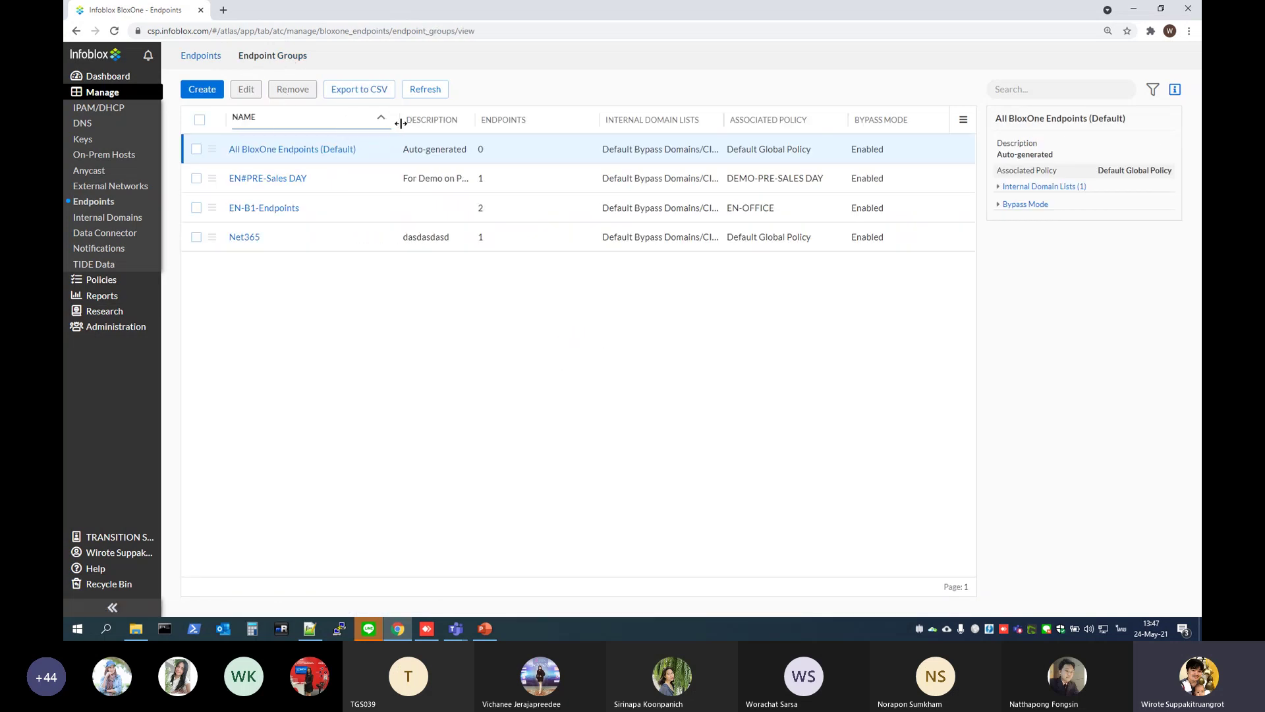
left_click(196, 178)
left_click(248, 89)
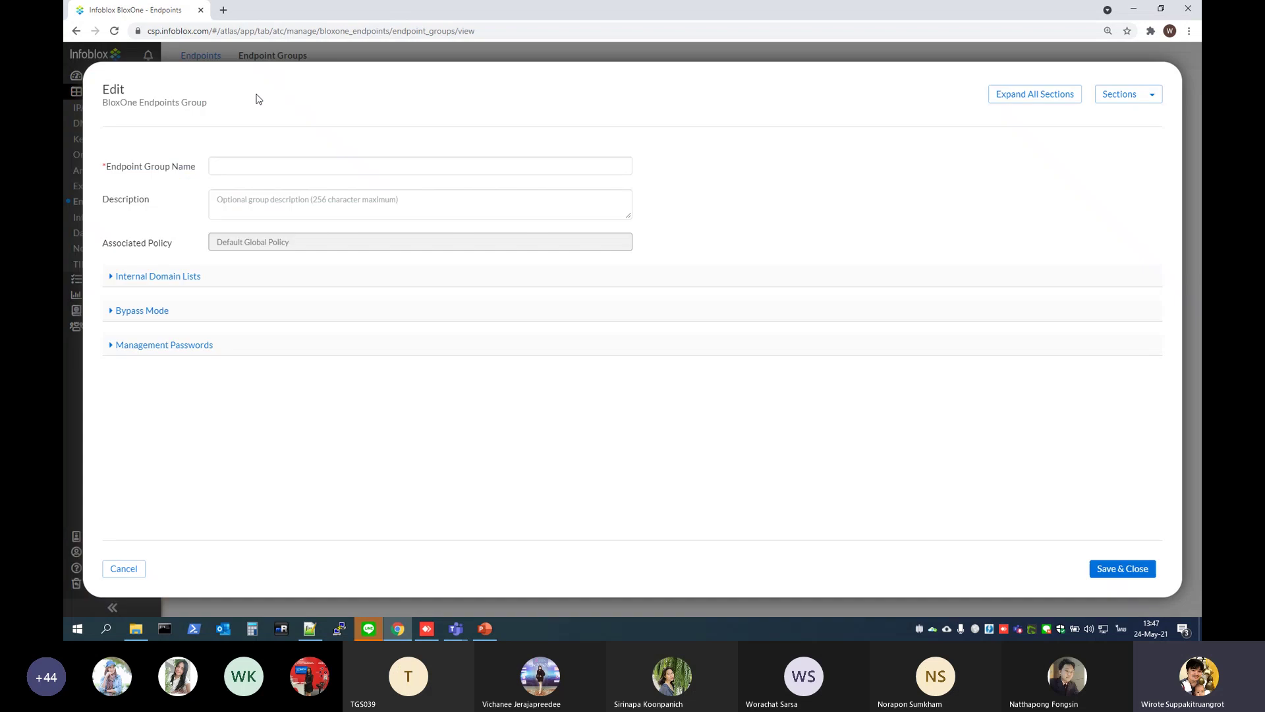
- Examine the internal domain lists of the EN#PRE-Sales DAY group and close the group without saving
left_click(111, 277)
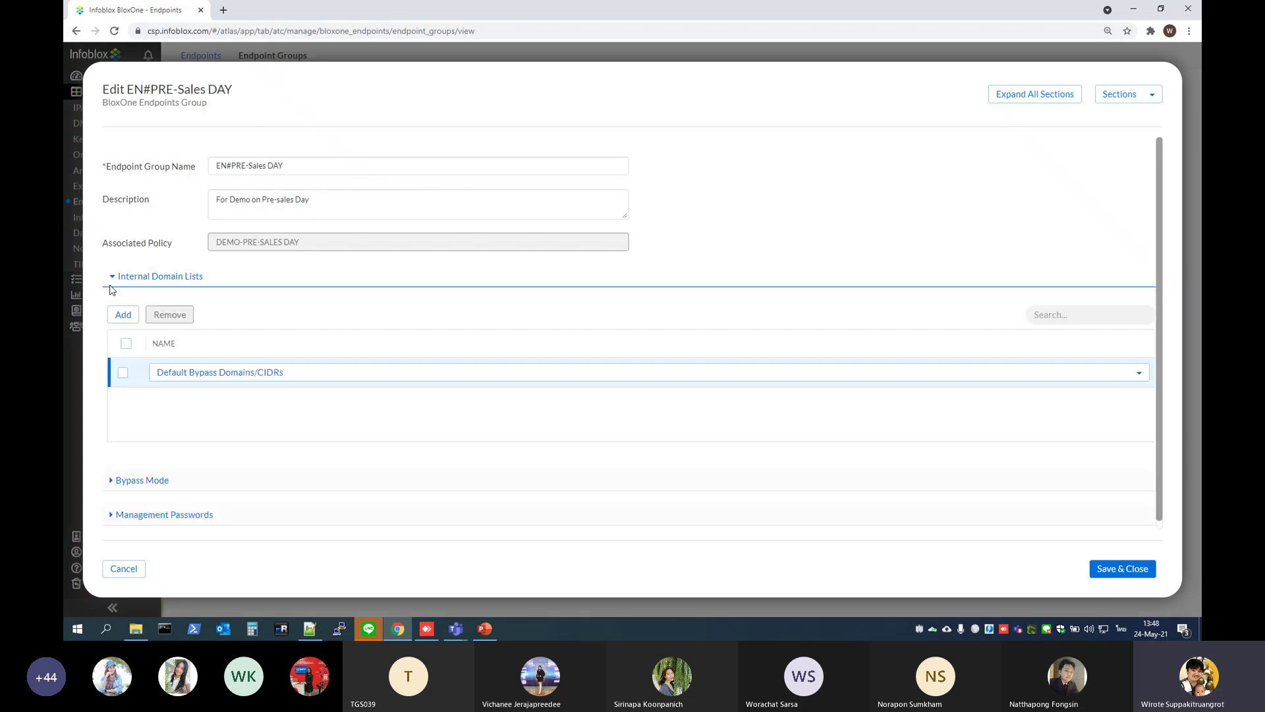
left_click(127, 569)
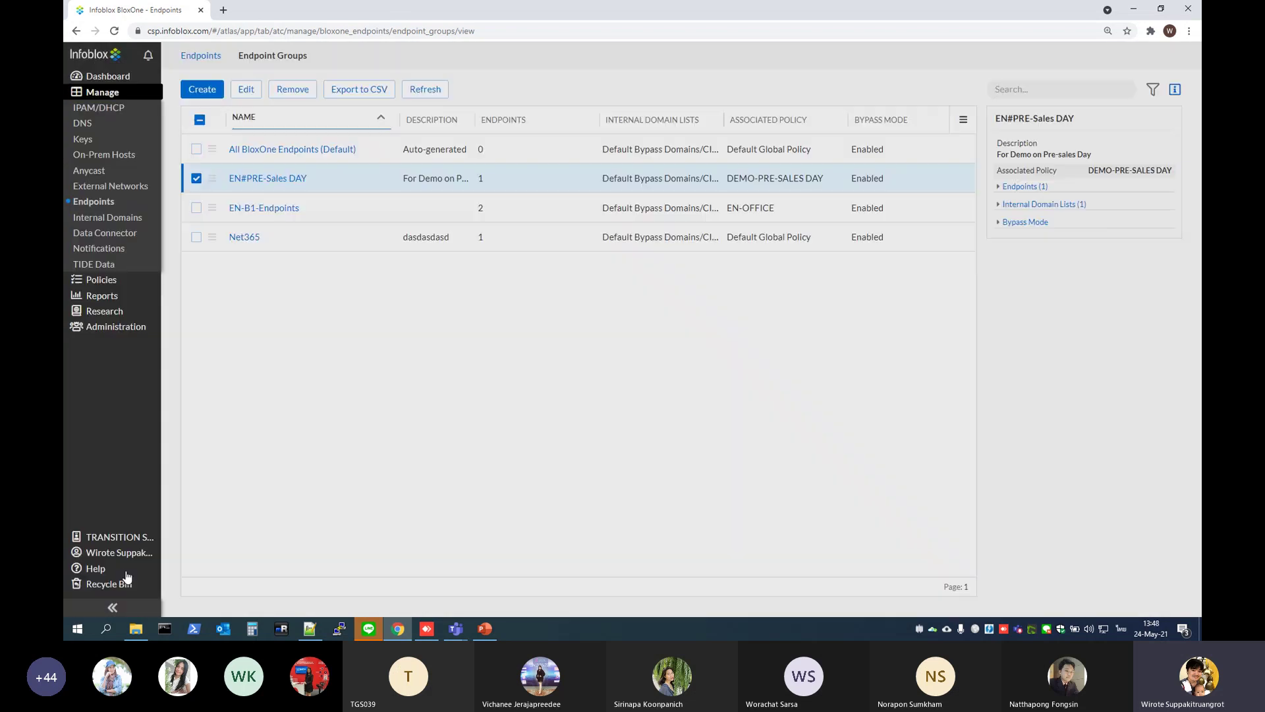
- Select the endpoint DESKTOP-NAVQOSE in the endpoint list and check which groups it can be moved to, without moving it
left_click(203, 60)
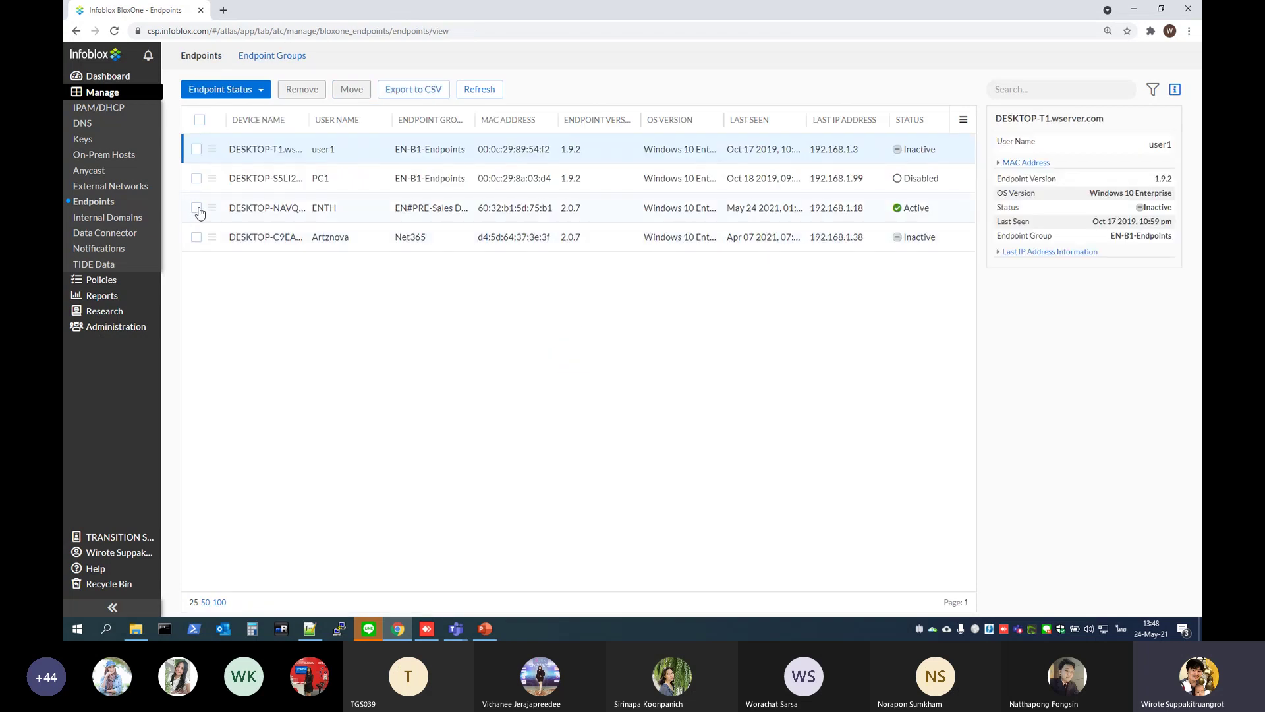
left_click(197, 207)
left_click_drag(308, 122, 342, 120)
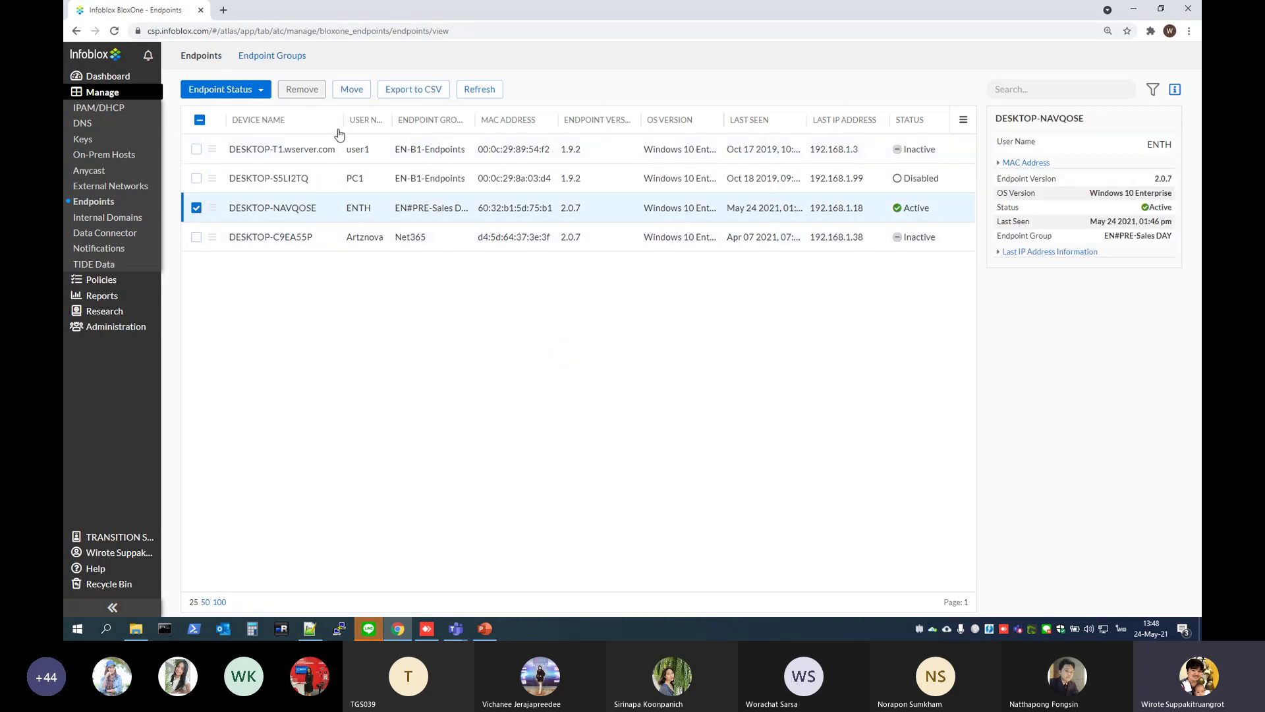
left_click(352, 89)
left_click(643, 175)
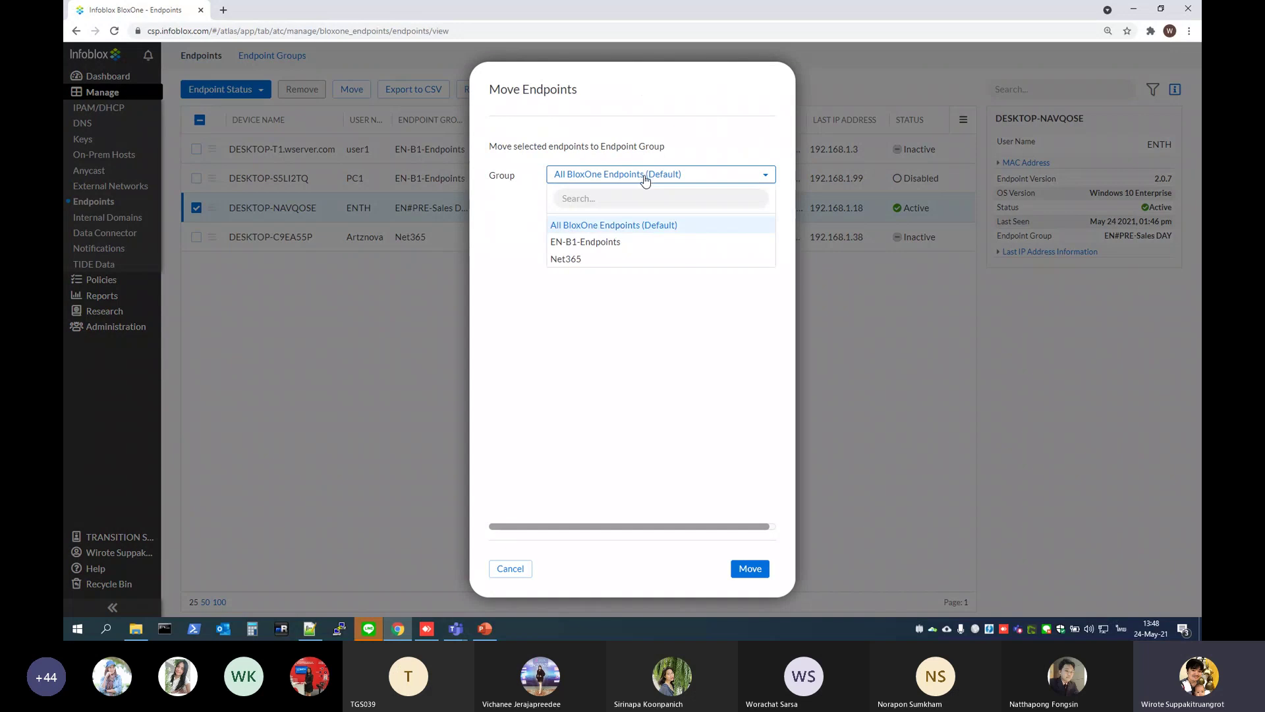
left_click(232, 287)
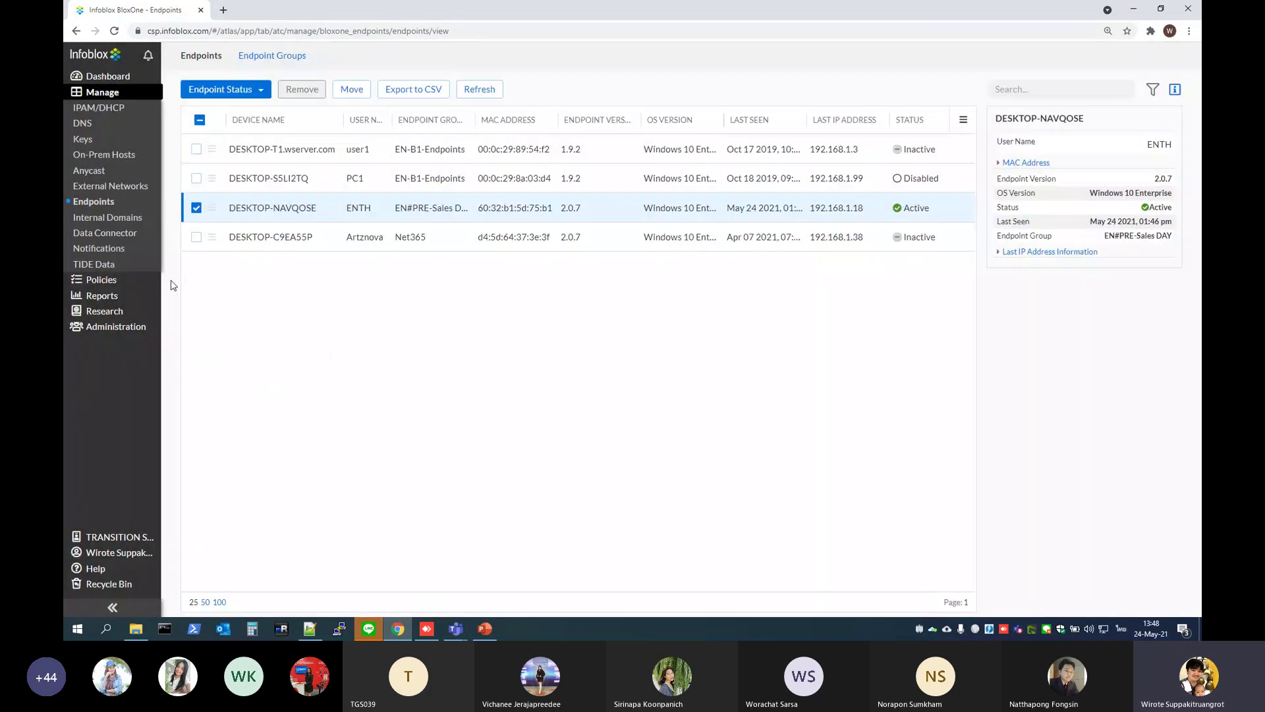
- Show the security policies and open the DEMO-PRE-SALES DAY policy for editing
mouse_move(147, 285)
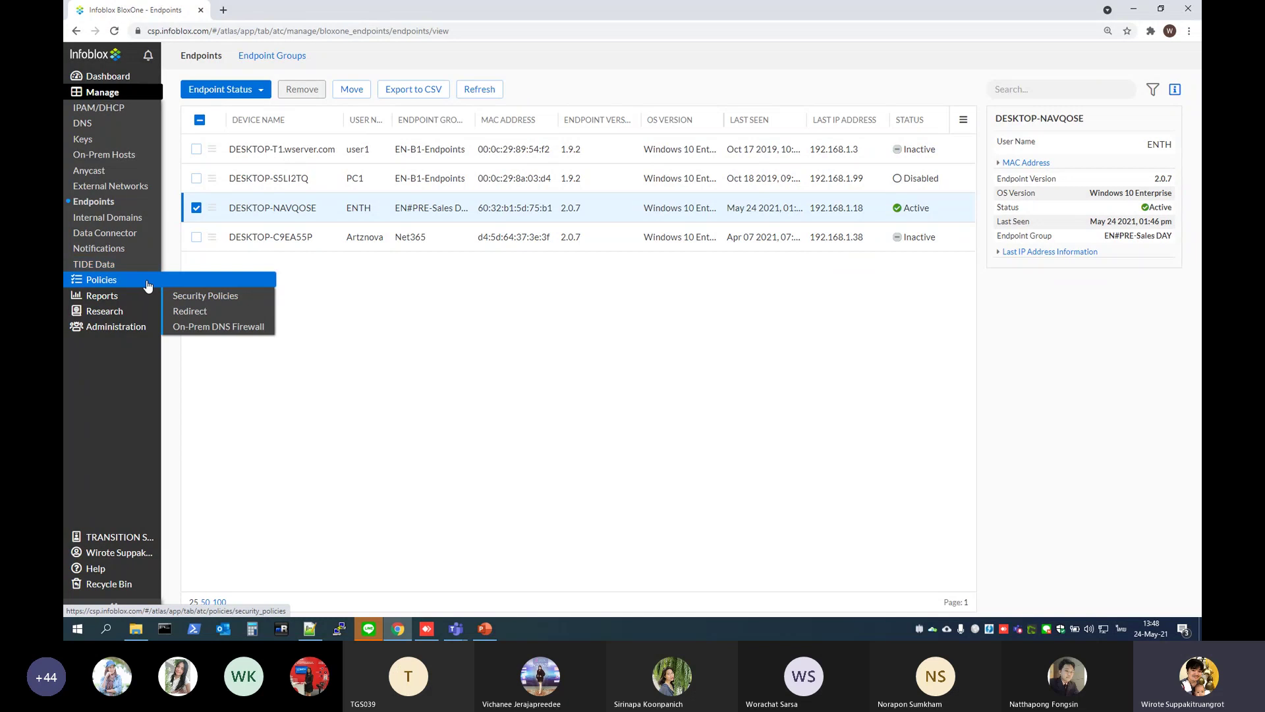
left_click(182, 296)
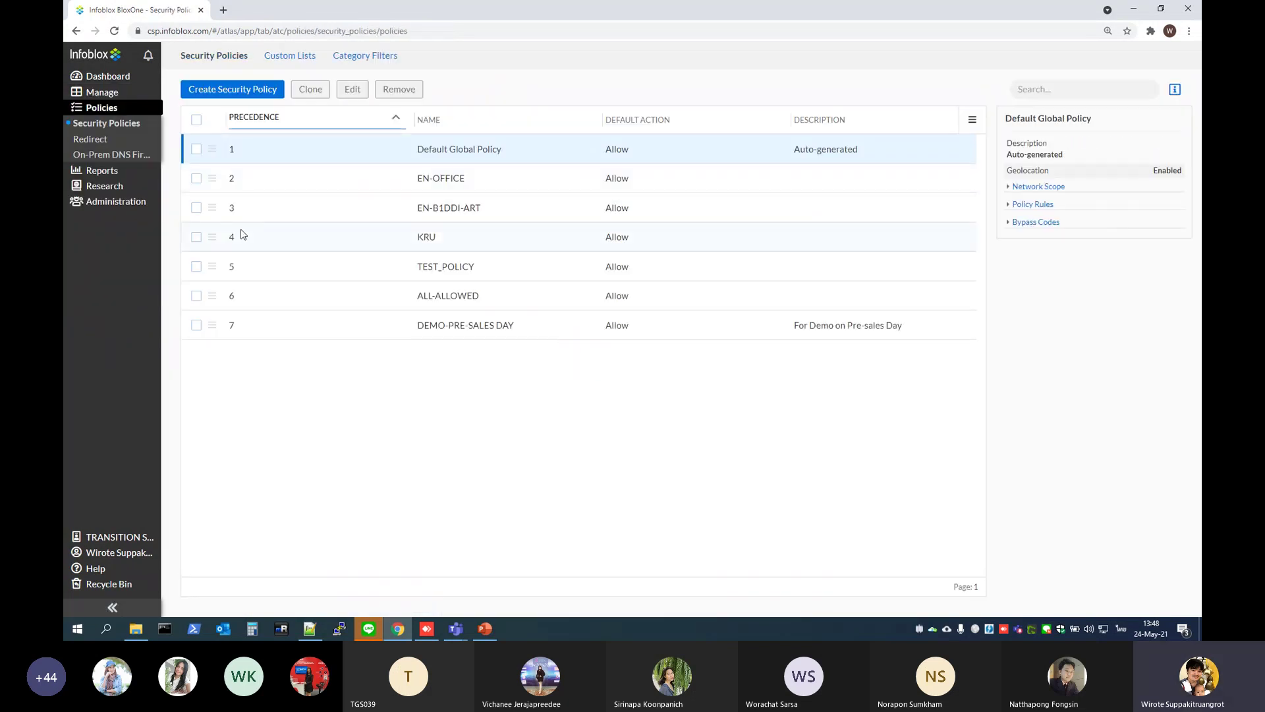
left_click(197, 325)
left_click_drag(417, 328, 499, 323)
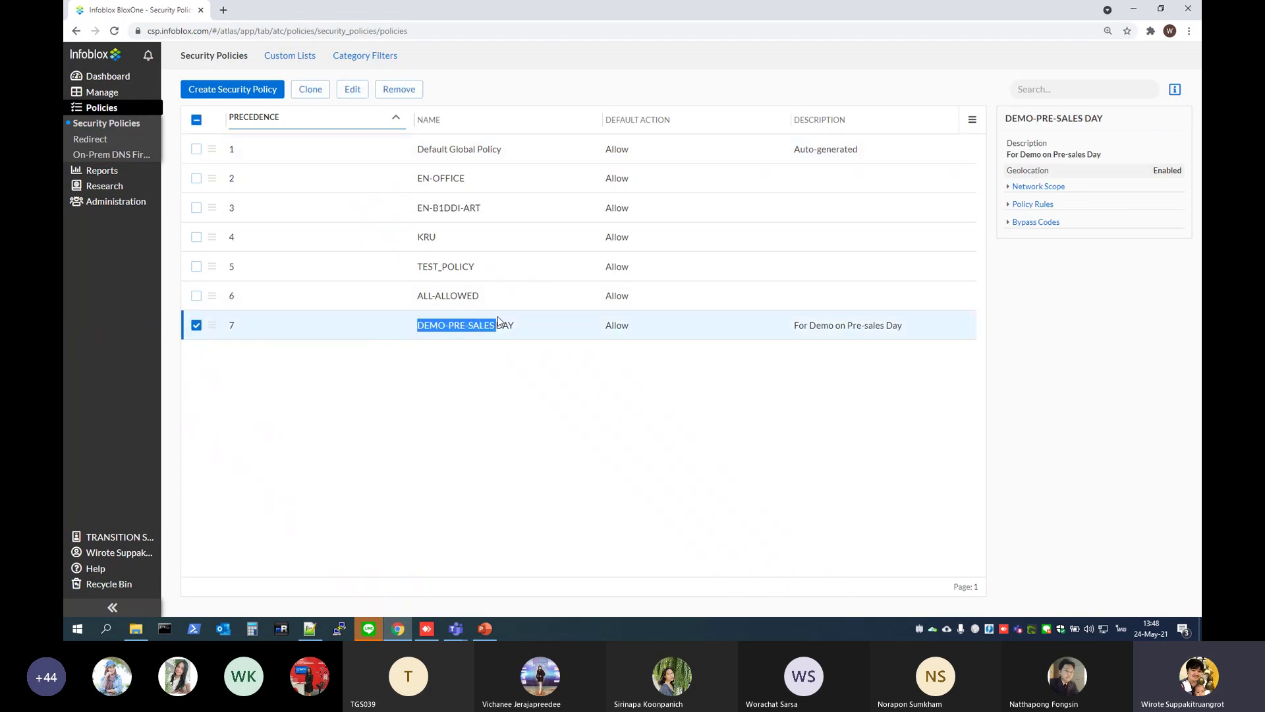
left_click(544, 386)
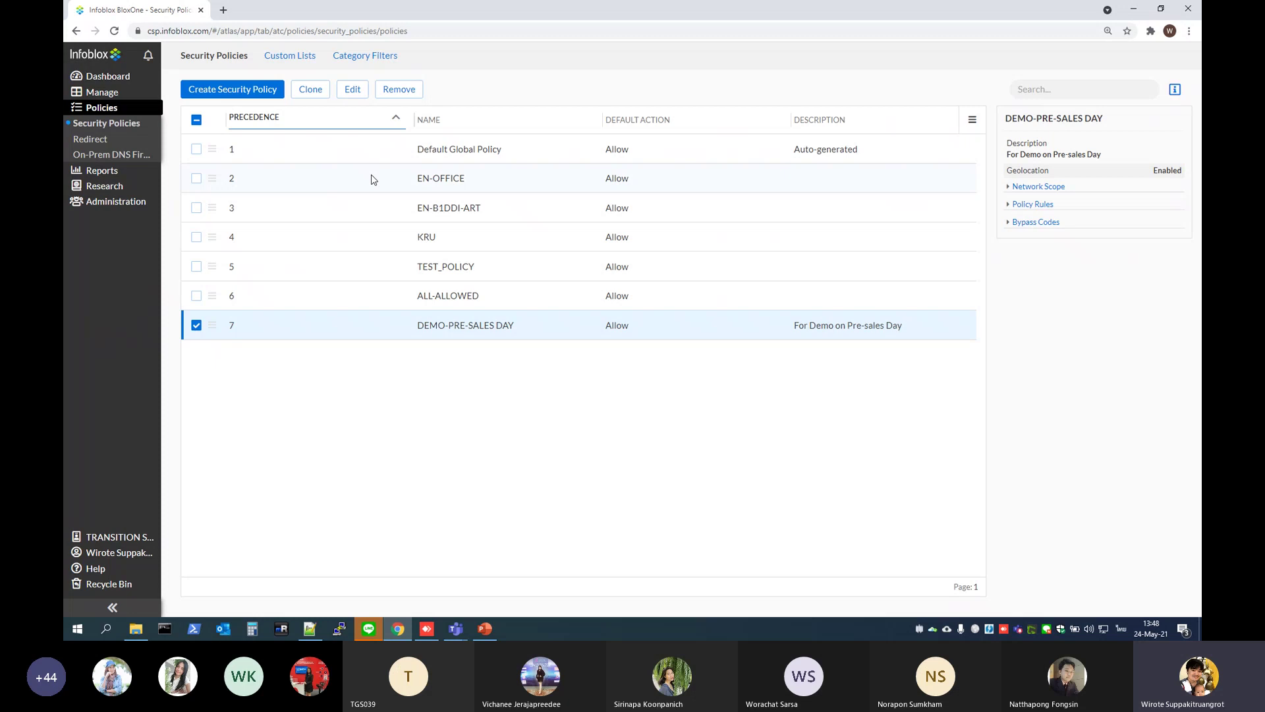
left_click(353, 91)
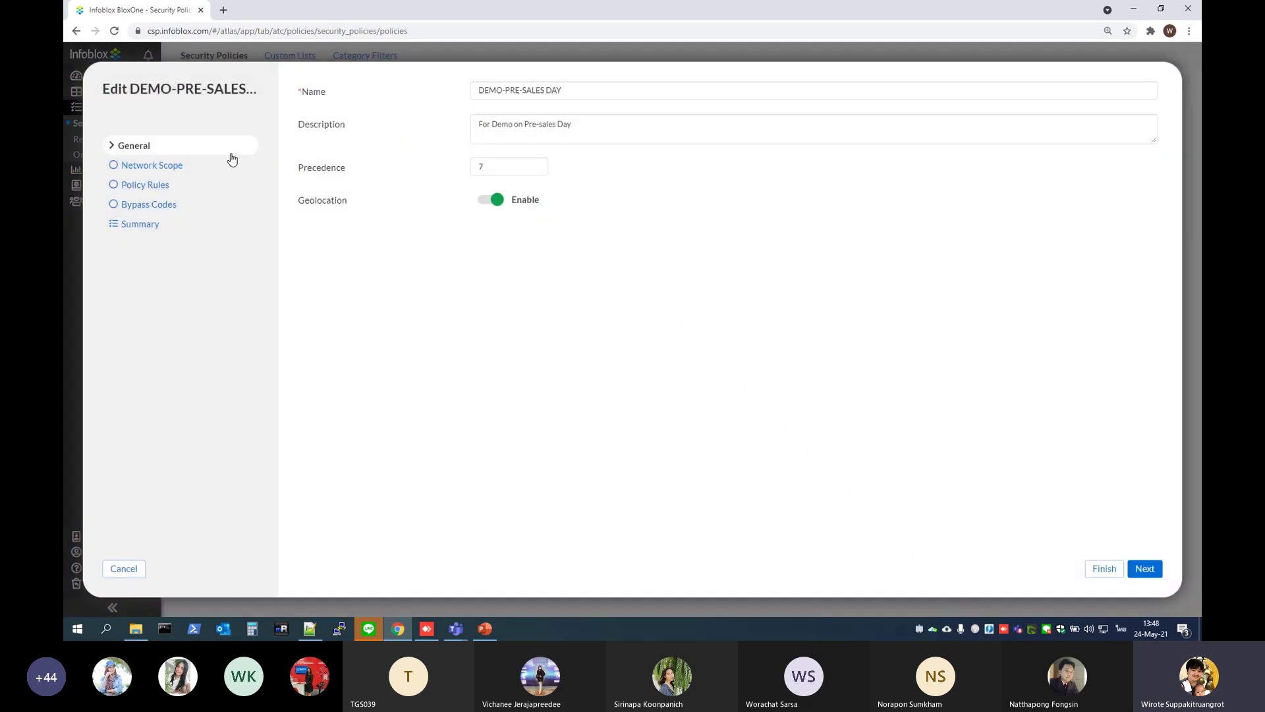
- Examine the policy's network scope, including the available source types and the assigned Endpoint Groups source
left_click(171, 173)
left_click(365, 94)
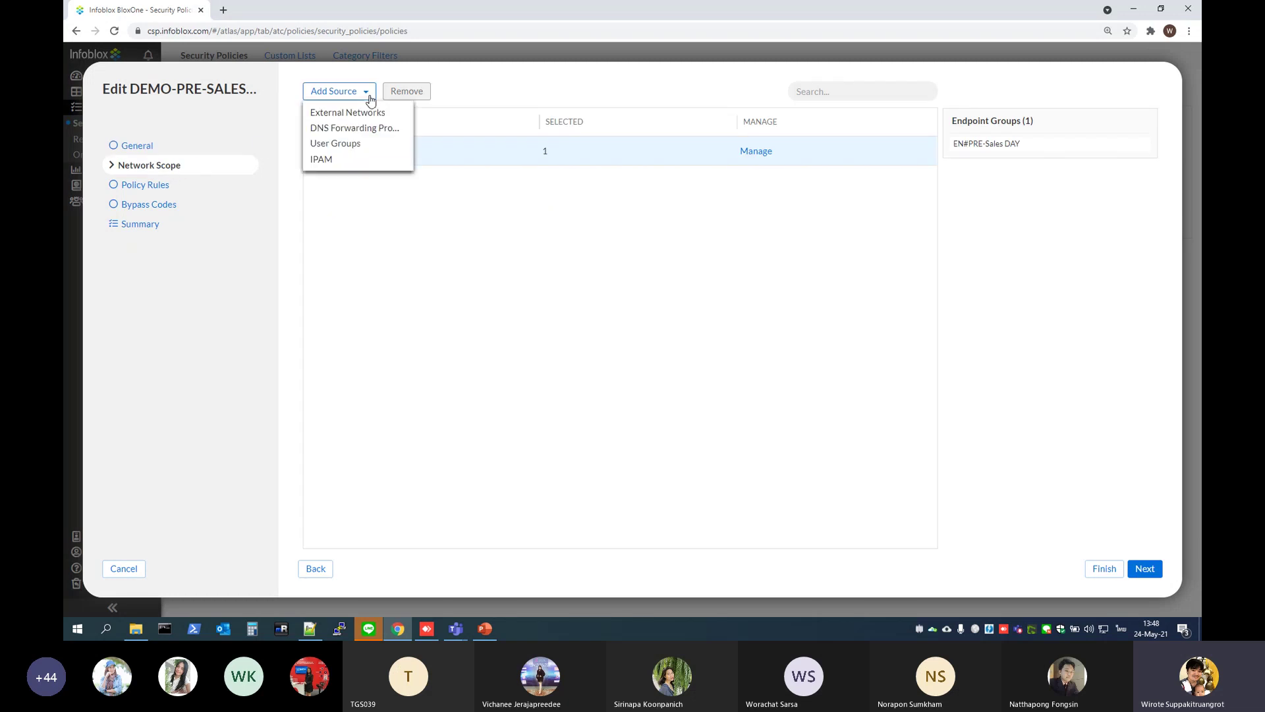
left_click(379, 164)
left_click_drag(343, 155, 427, 156)
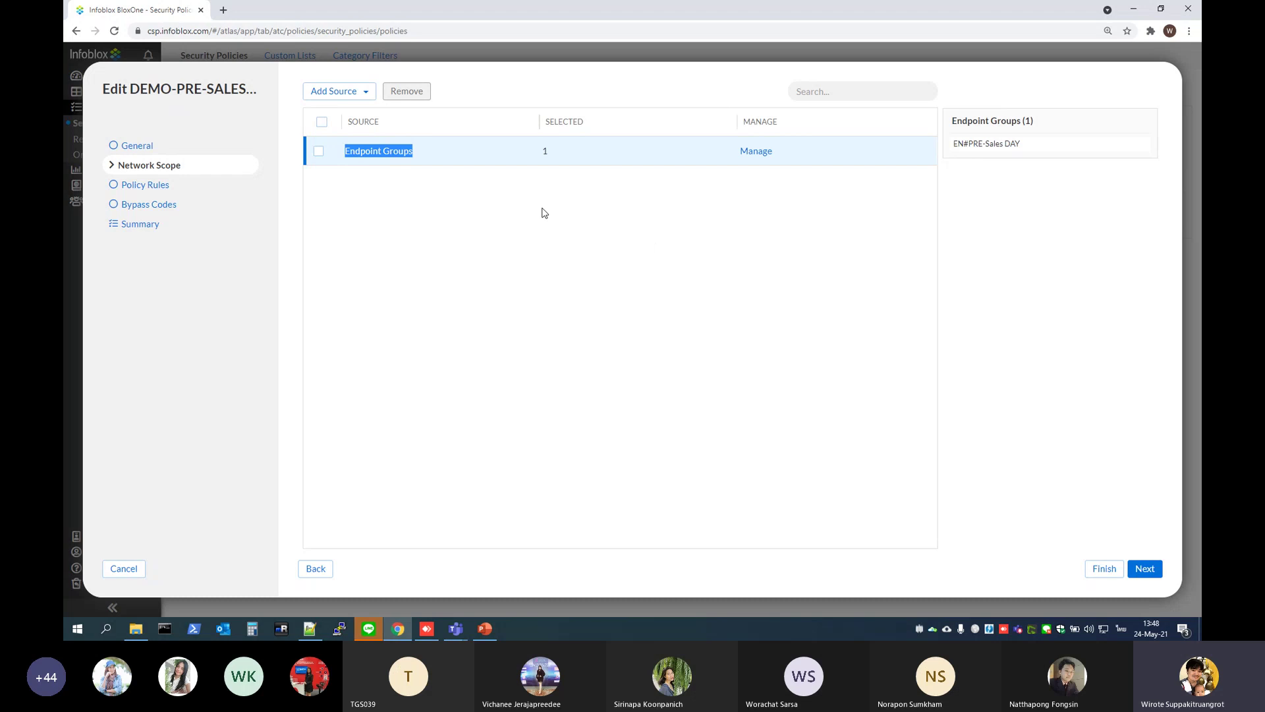
- Check the default action in the policy's rules and add a Feeds and Threat Insight rule
left_click(171, 189)
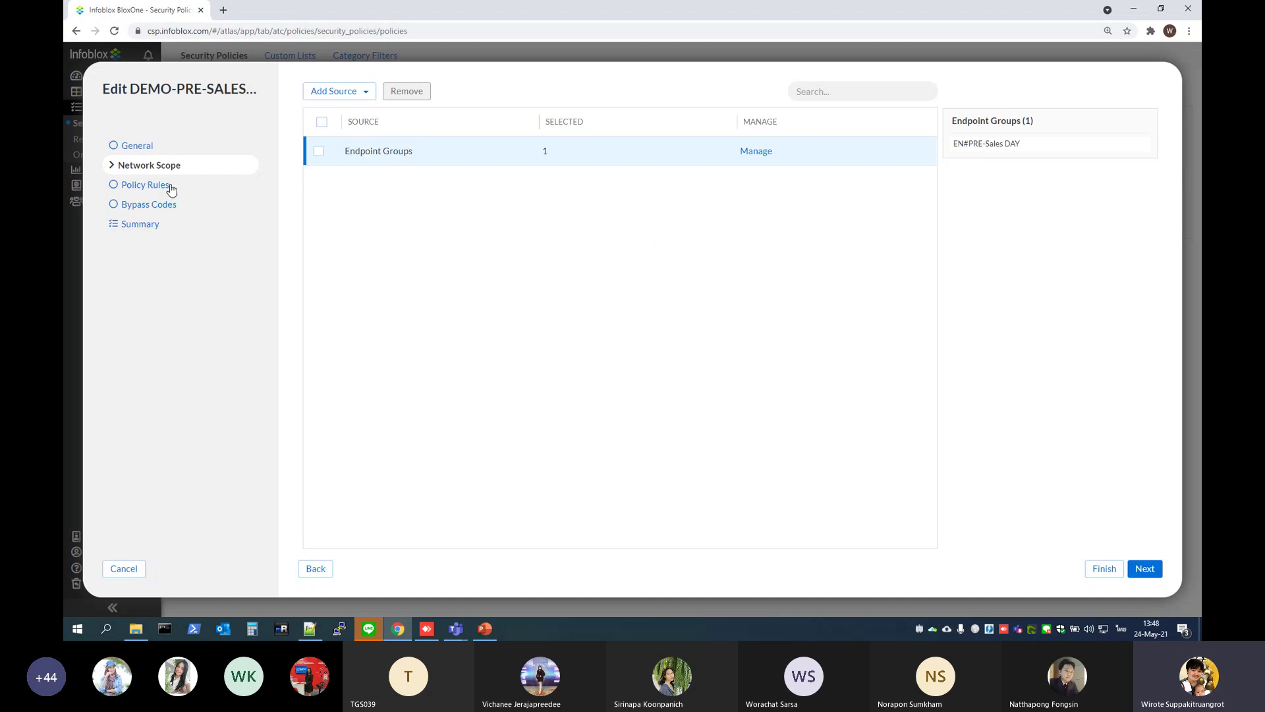
left_click_drag(722, 88, 512, 136)
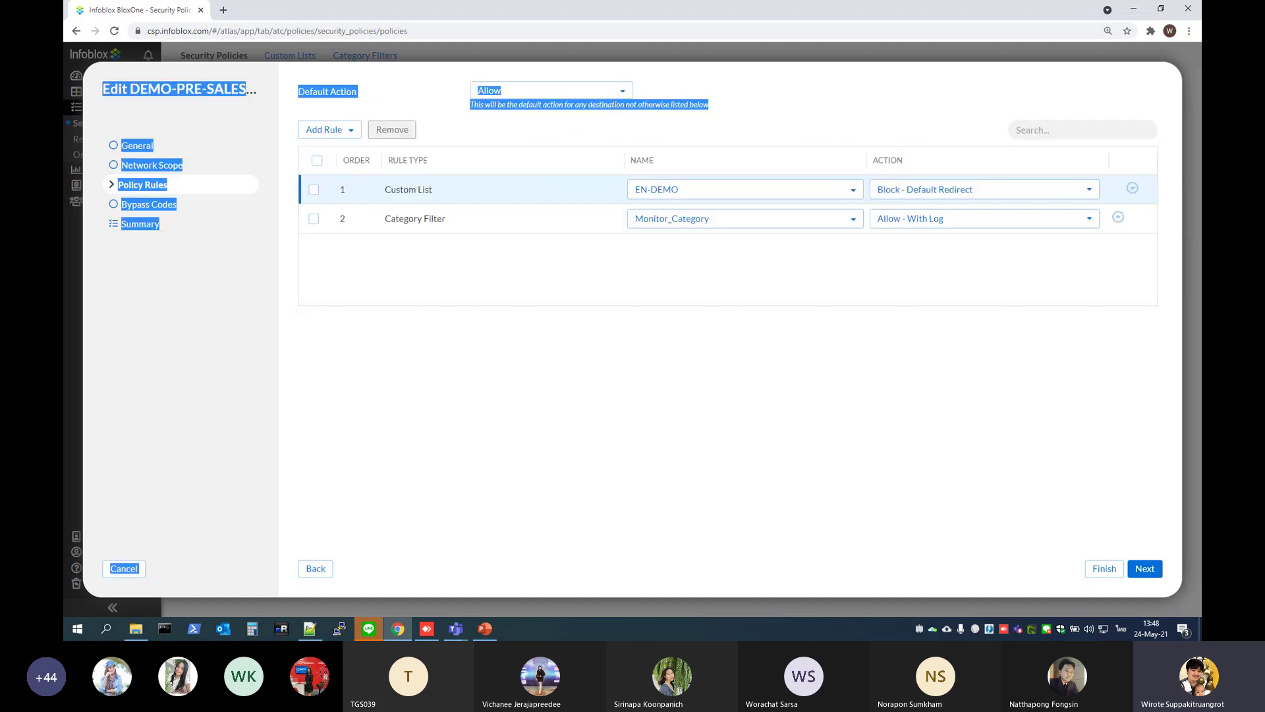
left_click(513, 137)
left_click(358, 131)
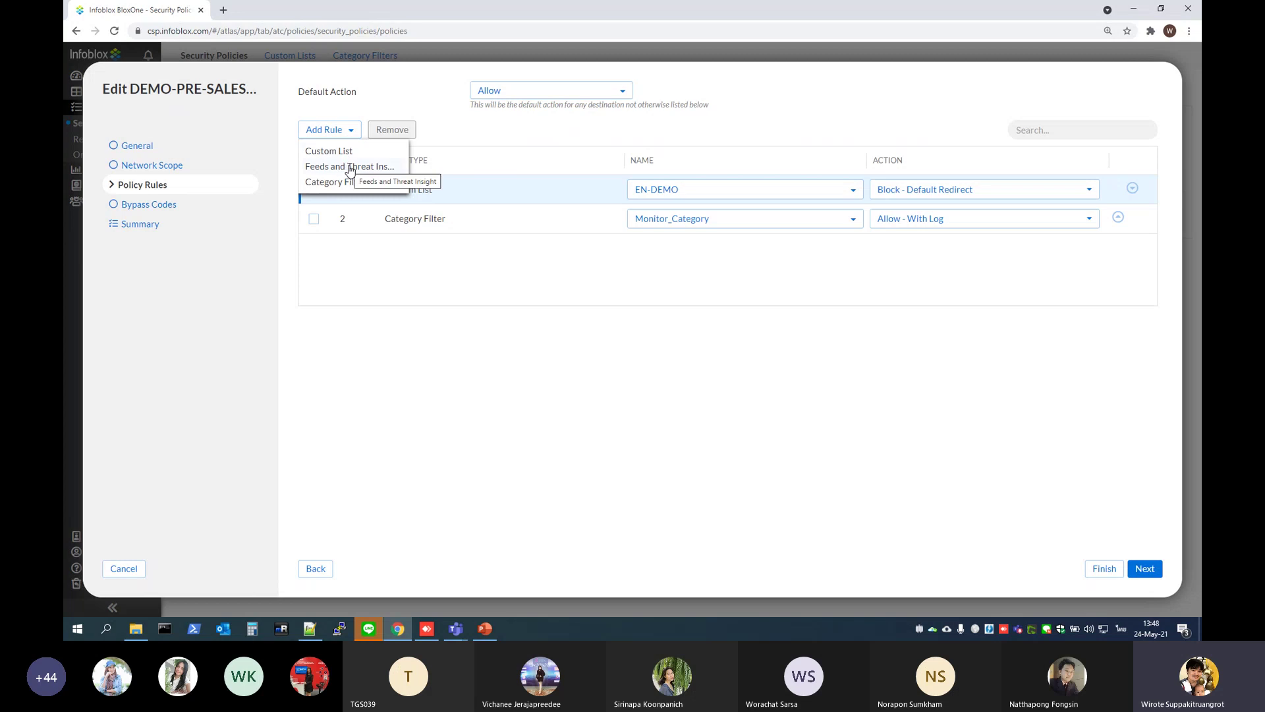
left_click(349, 168)
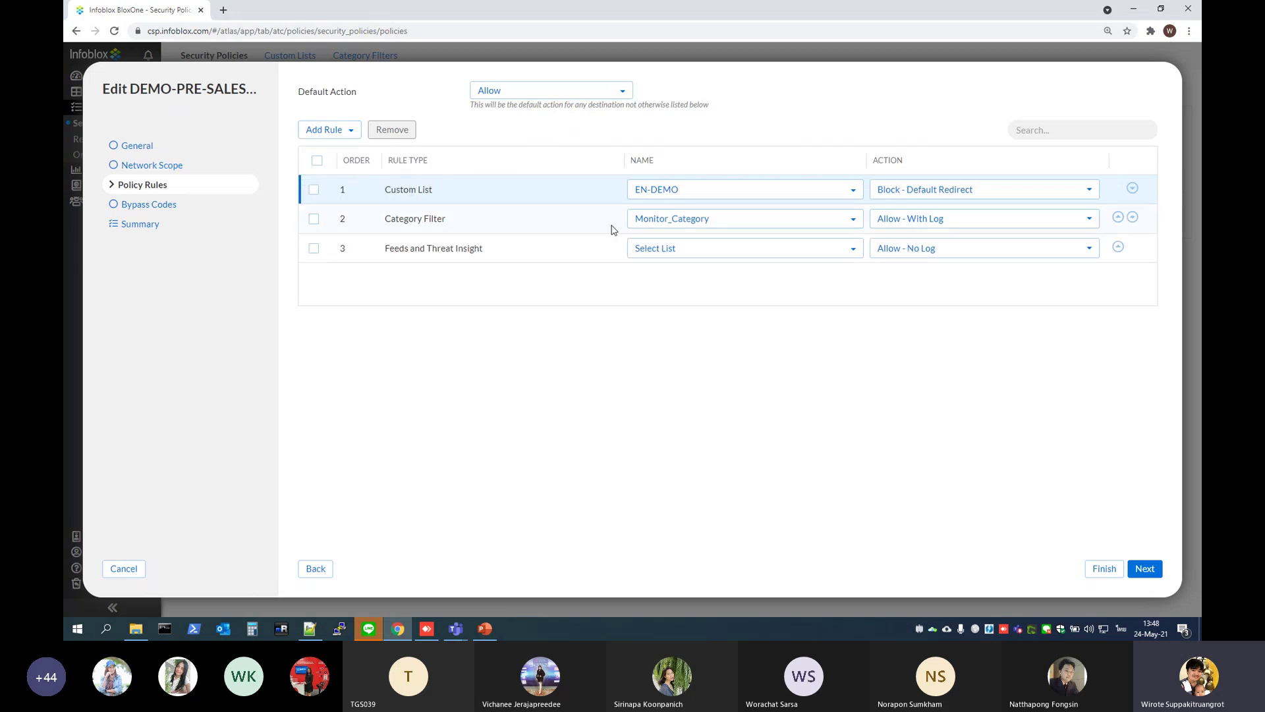
- Assign the Cryptocurrency feed to the new Feeds and Threat Insight rule
left_click(712, 249)
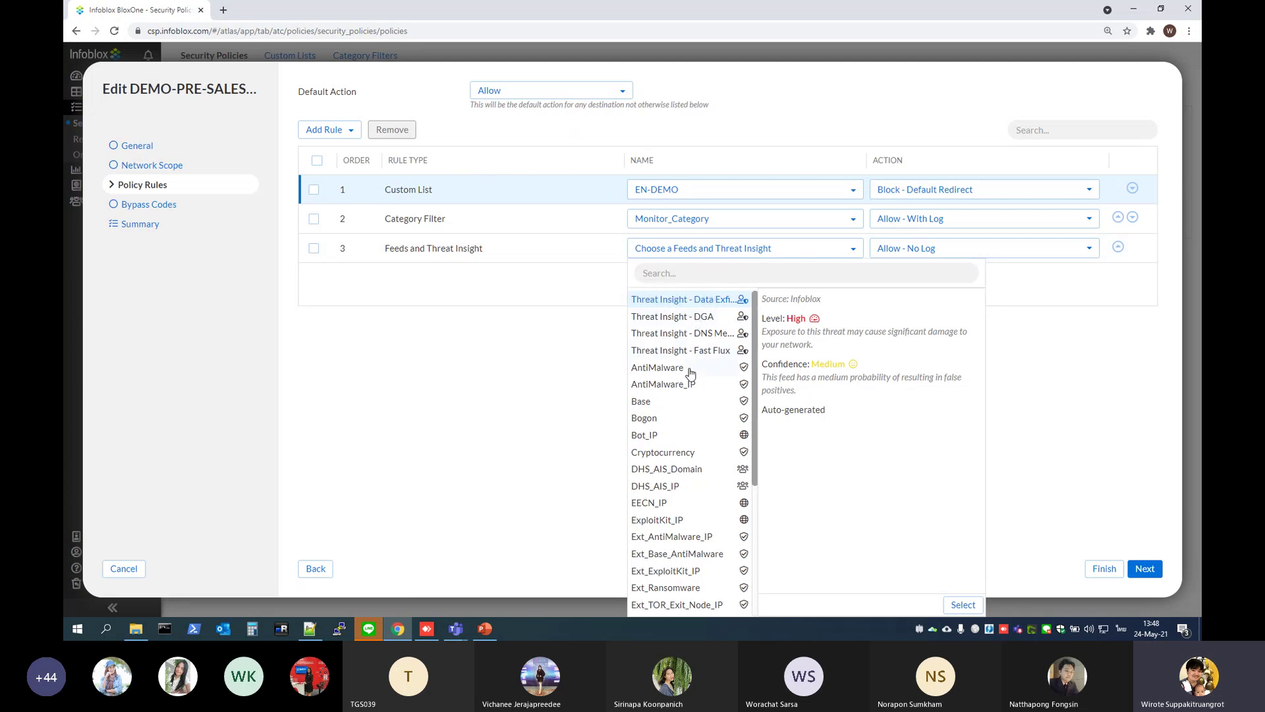
scroll(686, 377, "down", 2)
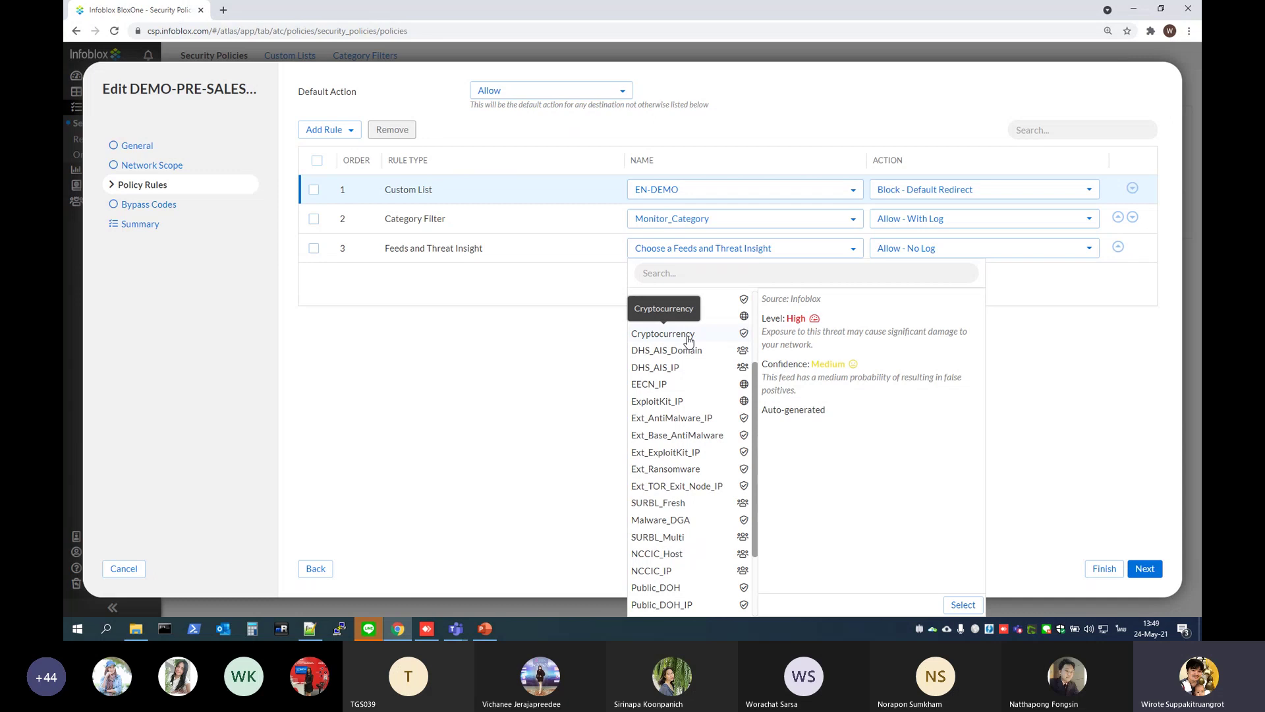
left_click(689, 340)
scroll(923, 560, "down", 2)
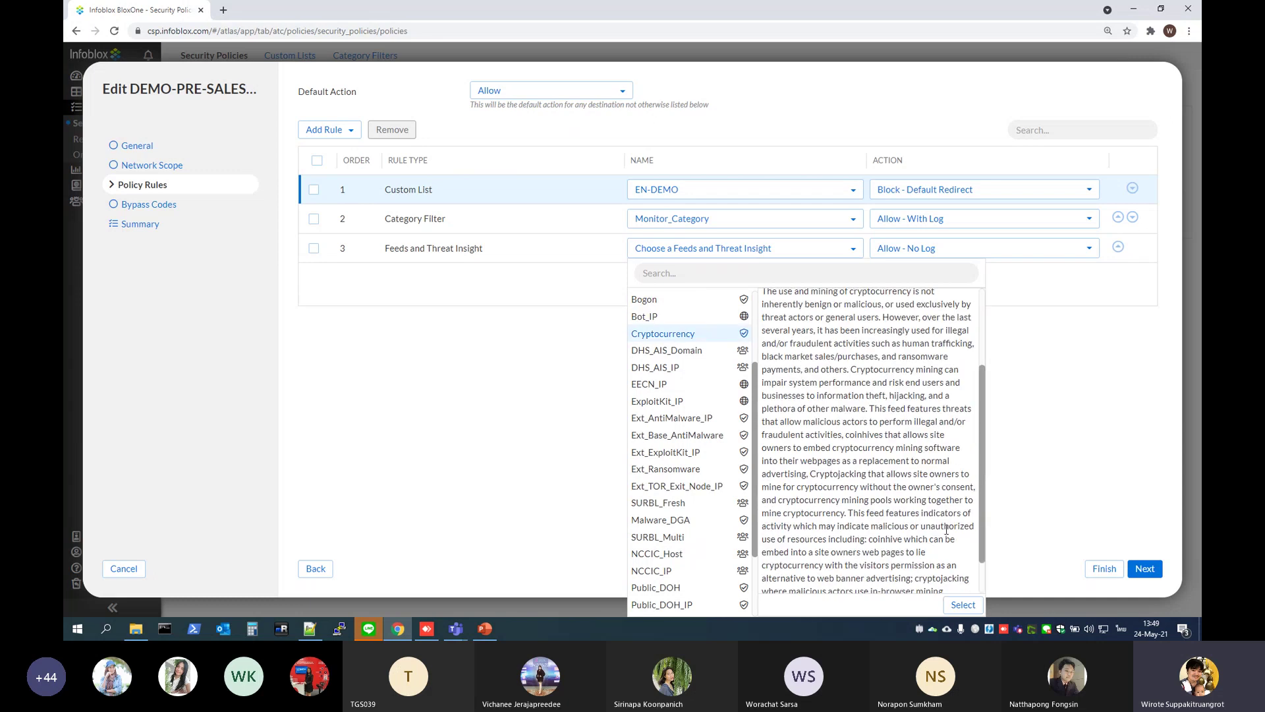
left_click(963, 605)
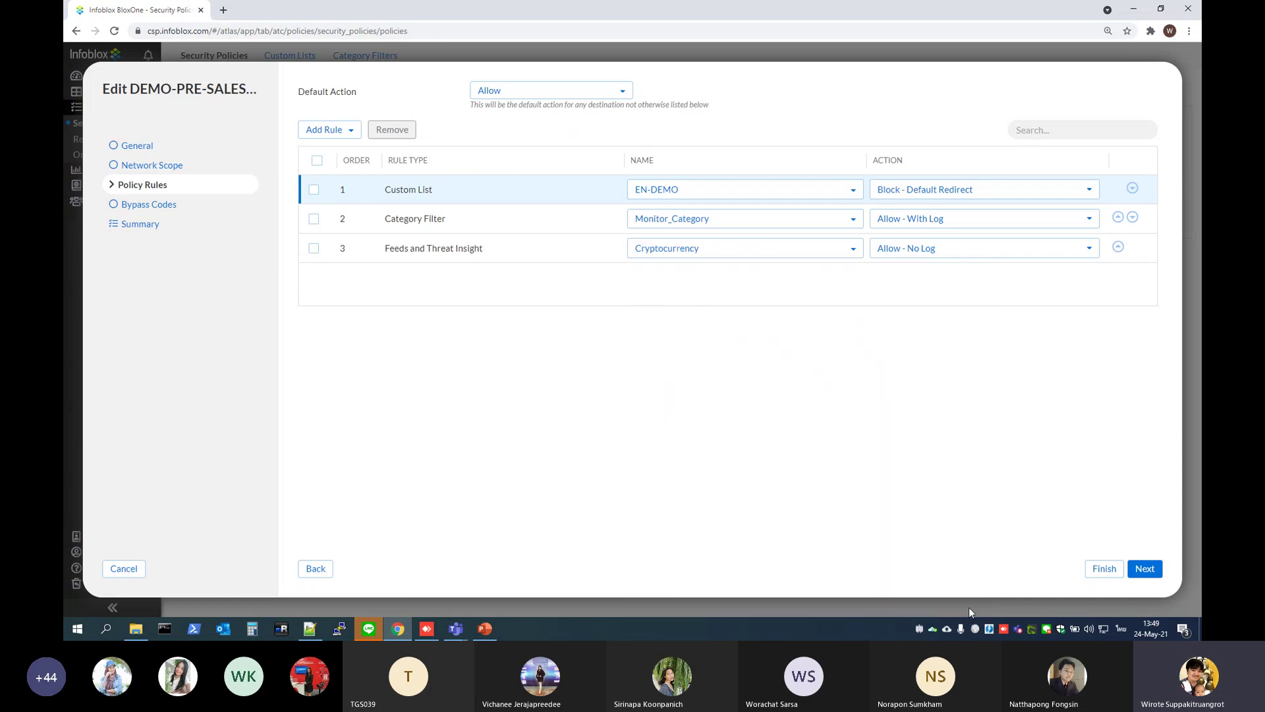
- Set the Cryptocurrency rule's action to Block - No Redirect and save the policy
left_click(941, 259)
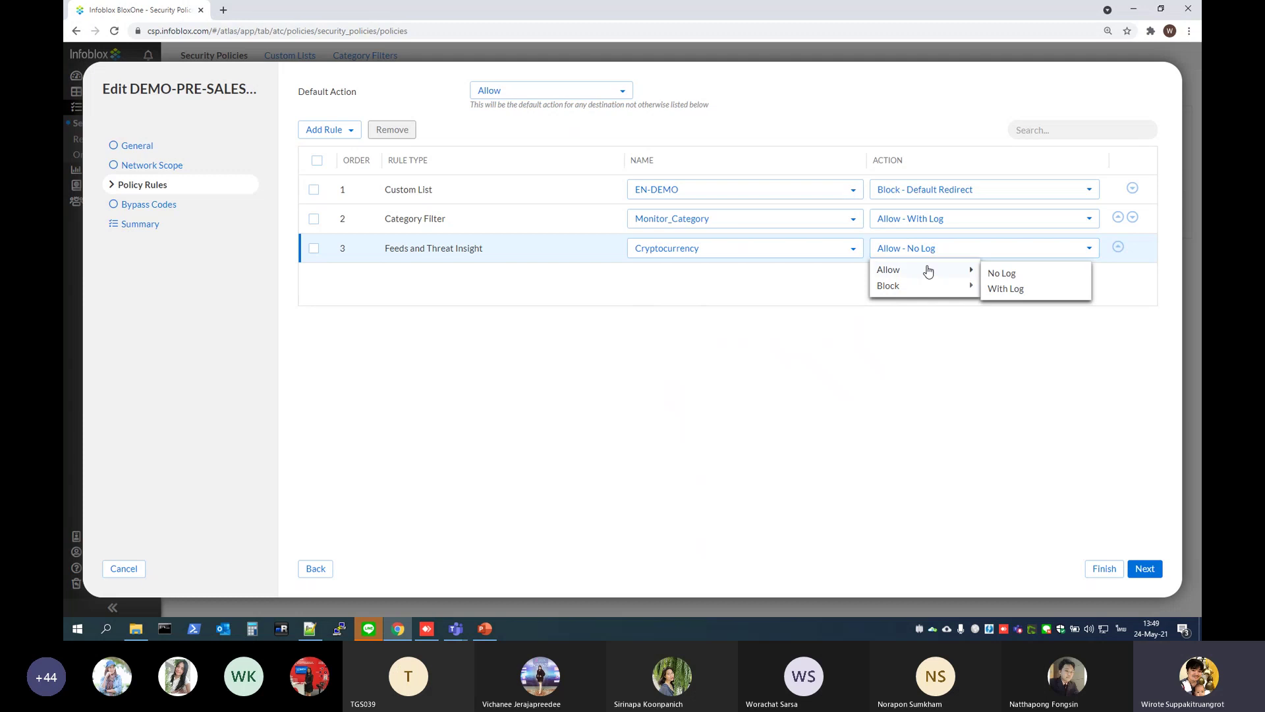
mouse_move(930, 287)
mouse_move(940, 287)
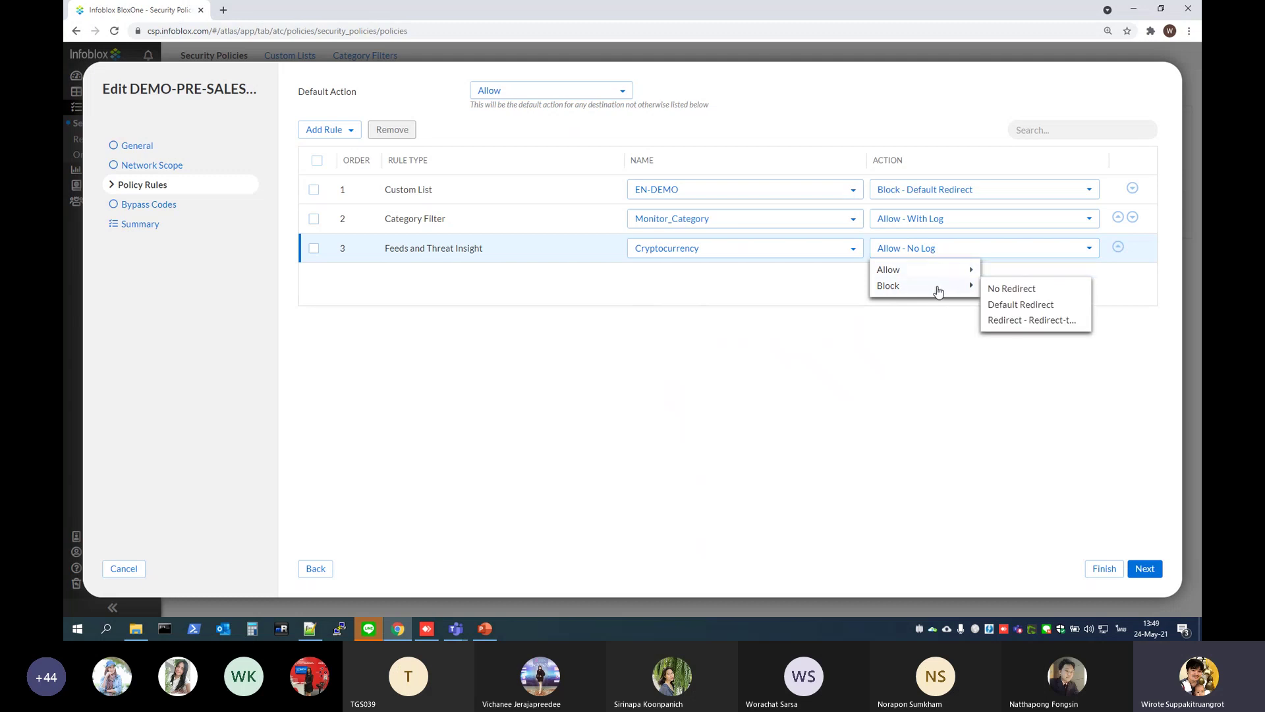
left_click(1025, 292)
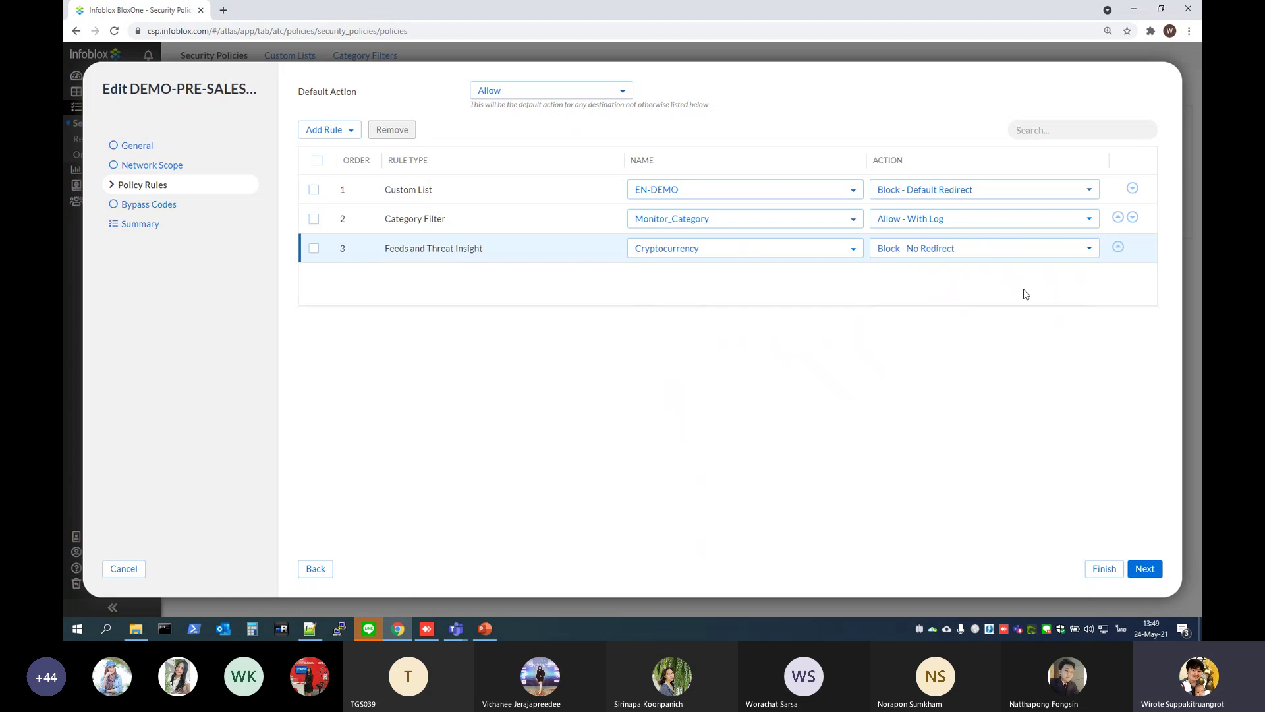
left_click(1112, 570)
left_click(1128, 568)
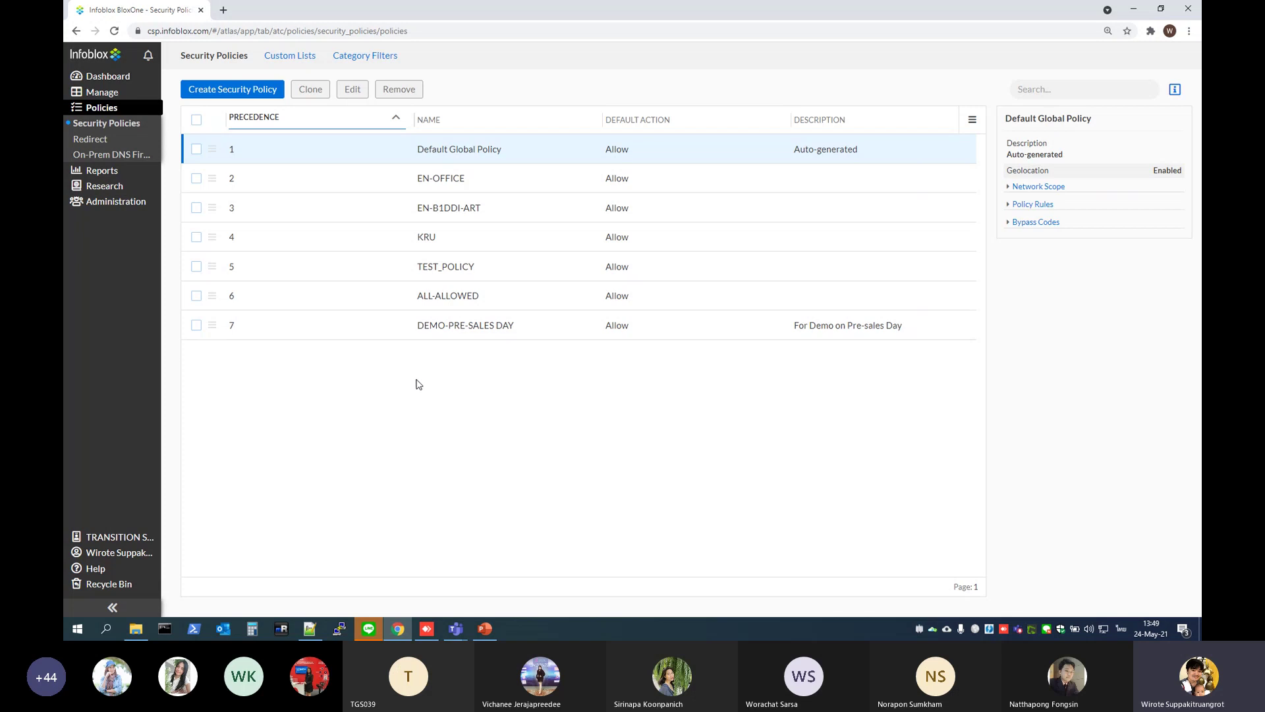
- Open google.com in a new browser tab, with the keyboard language switched to English
left_click(223, 11)
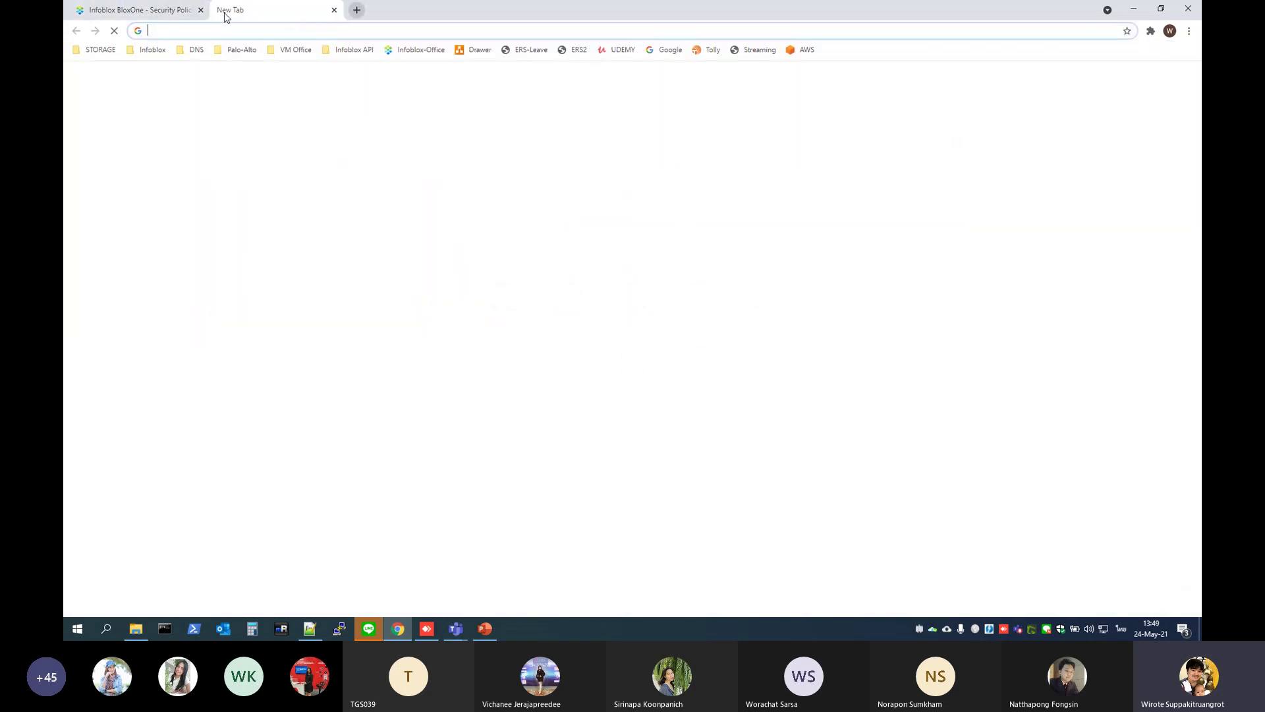
type("goog")
key("BackSpace")
key("BackSpace")
key("BackSpace")
key("BackSpace")
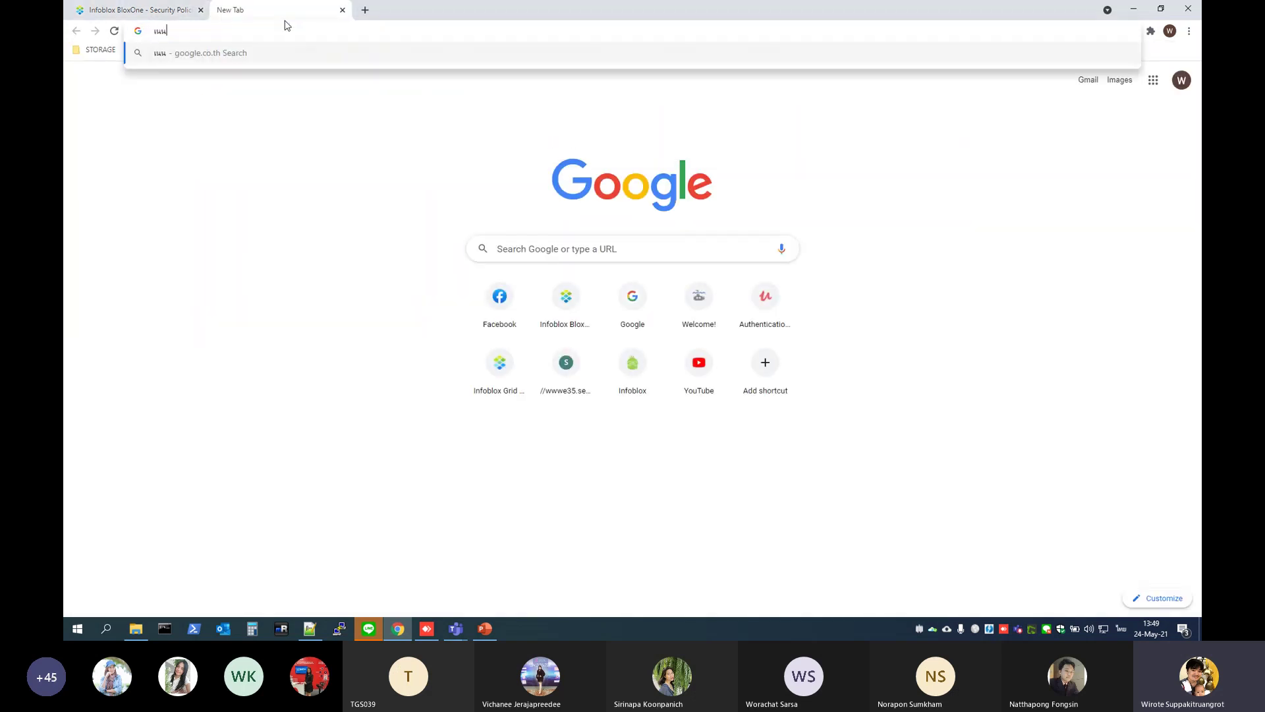
key("alt+shift")
type("google.com")
key("Return")
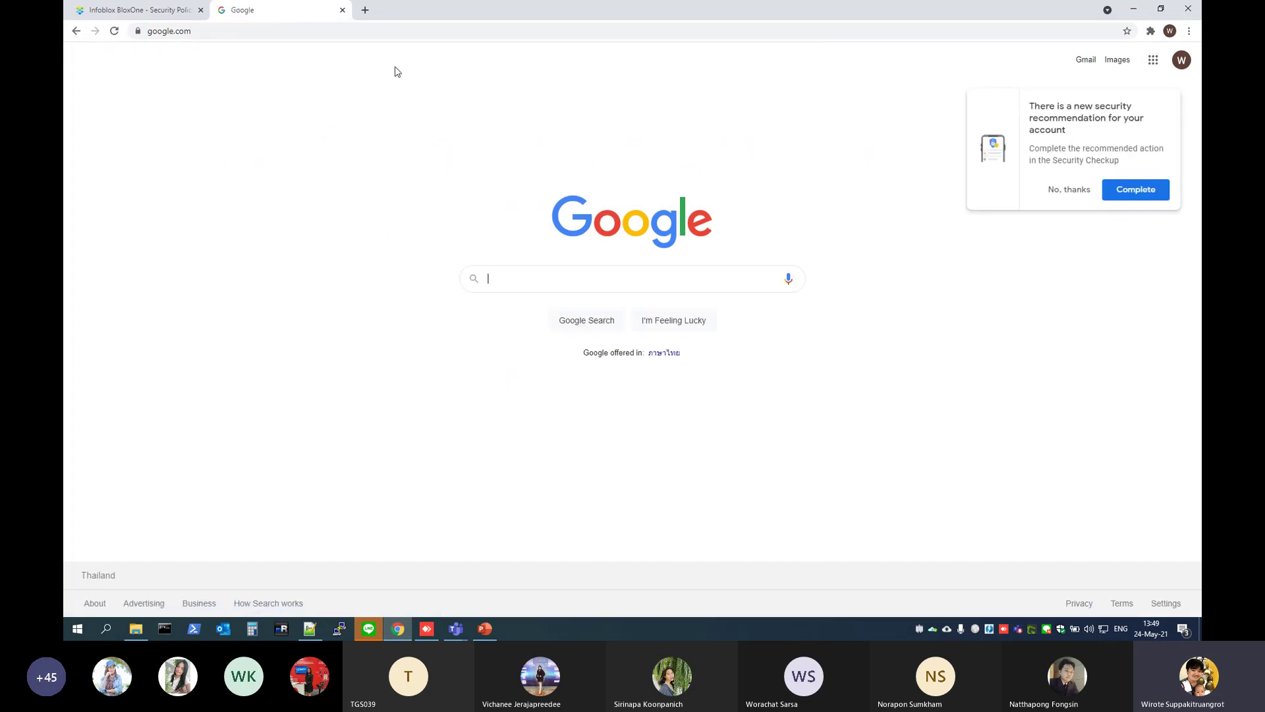
- Open sanook.com in another new browser tab
left_click(366, 11)
type("sanook.com")
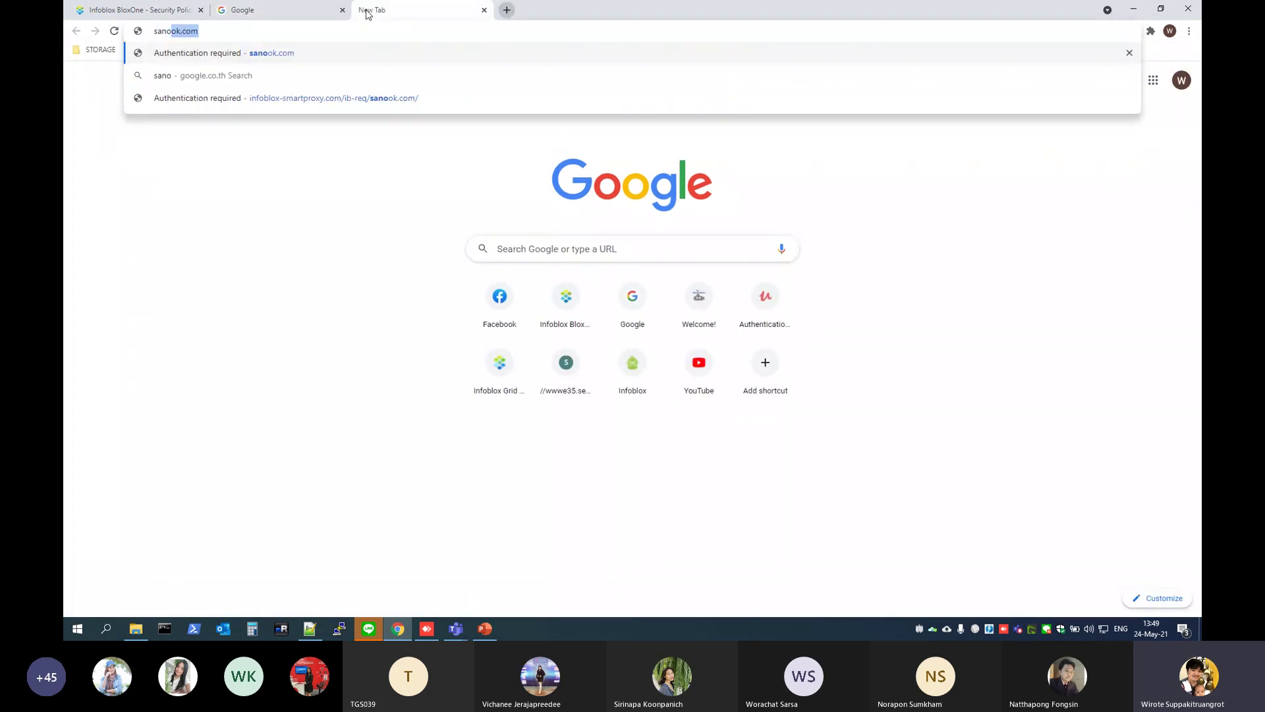
key("Return")
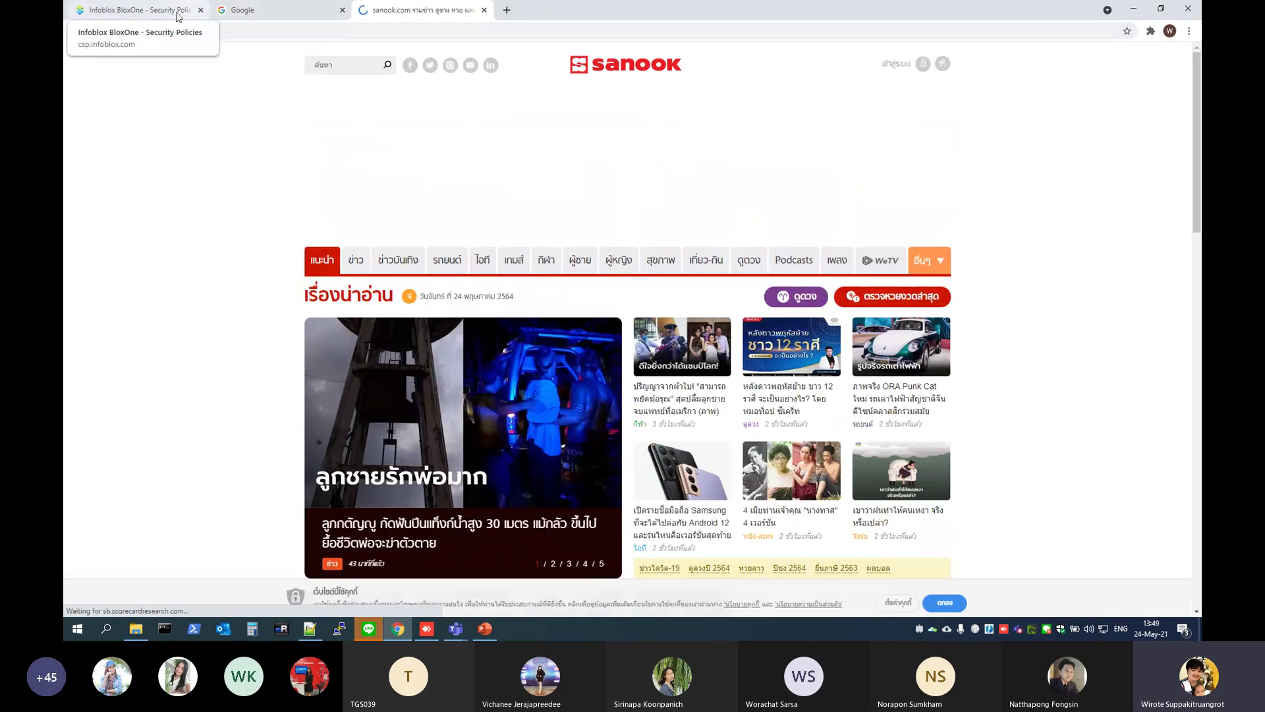
- Return to the Infoblox portal and examine the DESKTOP-NAVQOSE entry among the devices in the DNS Activity report
left_click(178, 16)
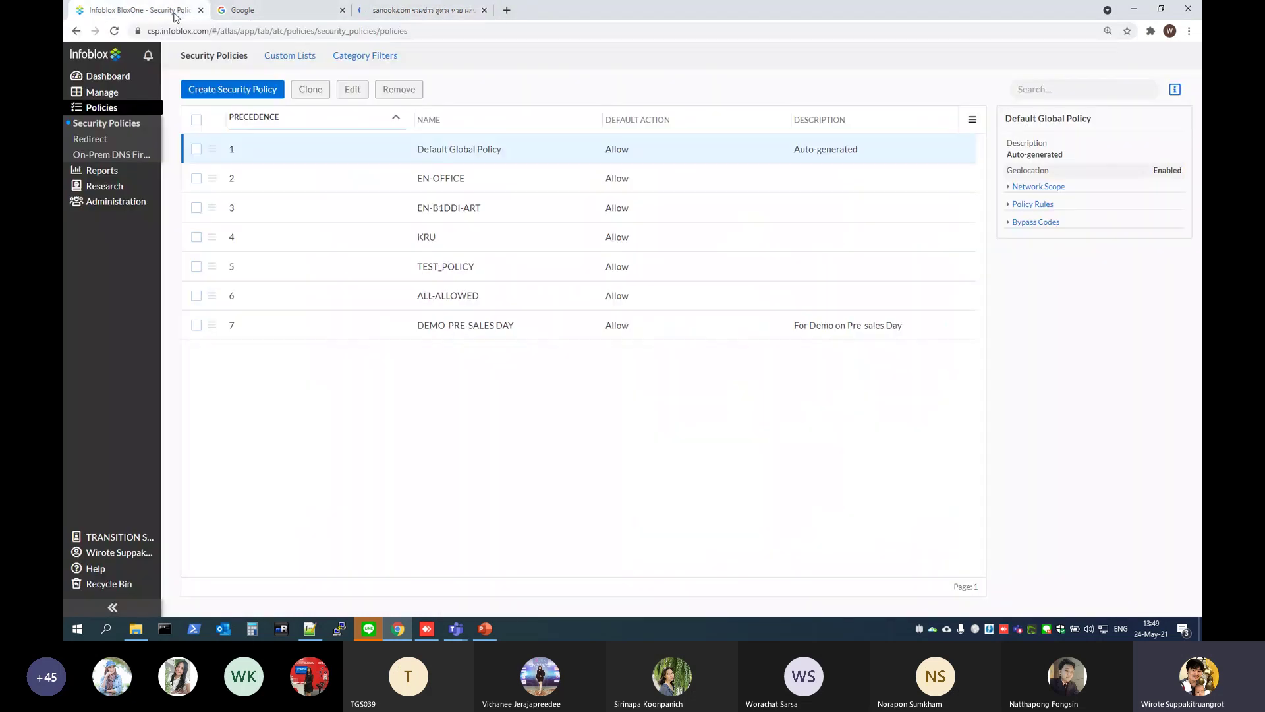
mouse_move(144, 176)
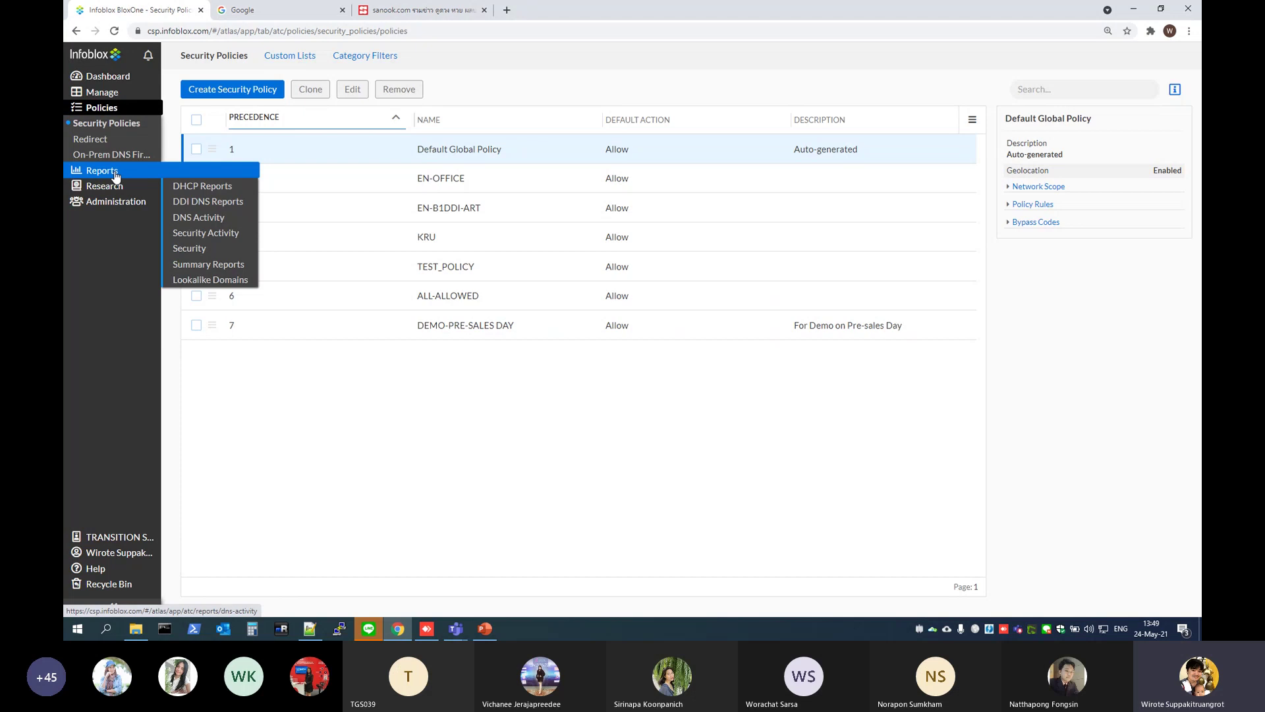
left_click(207, 220)
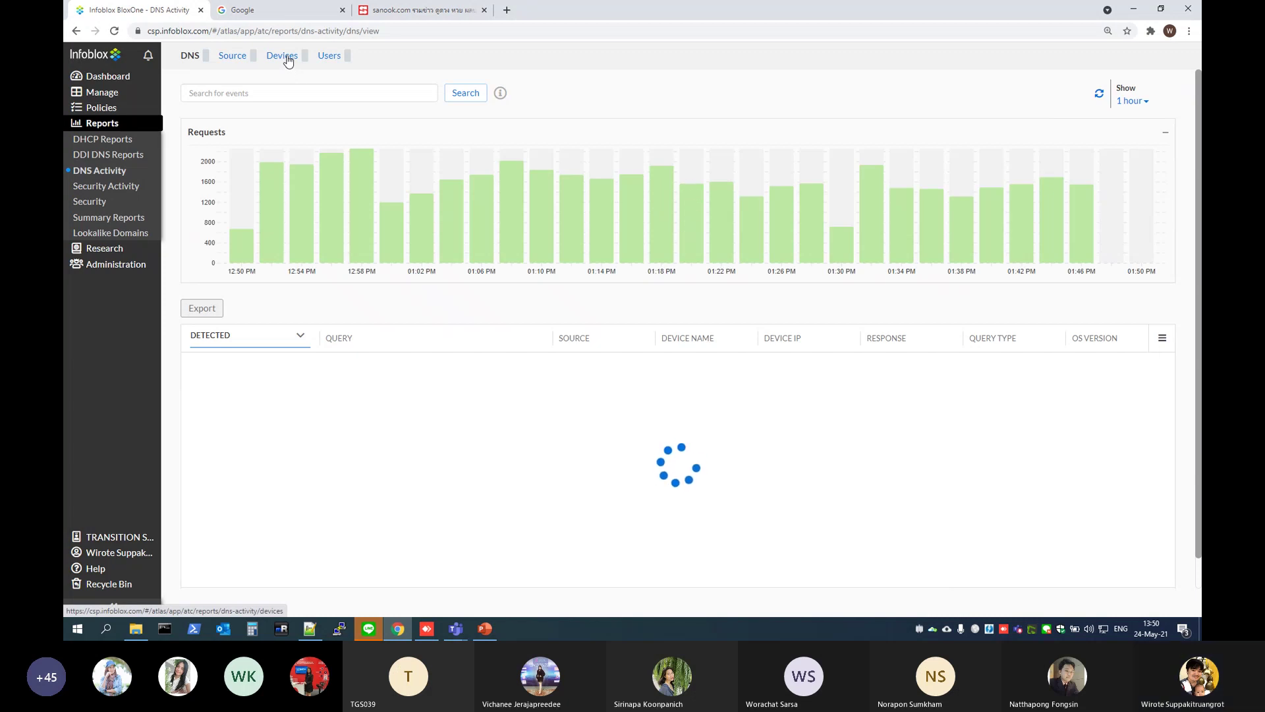
left_click_drag(303, 57, 327, 56)
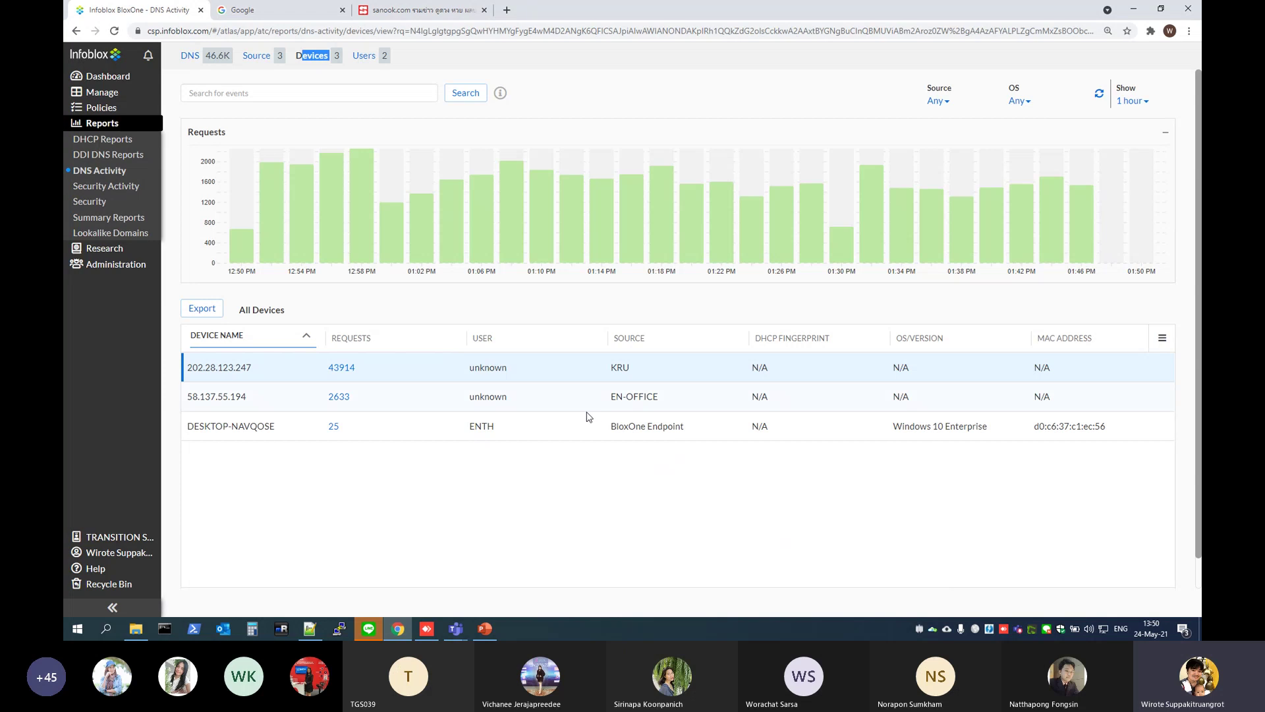
left_click_drag(190, 429, 593, 435)
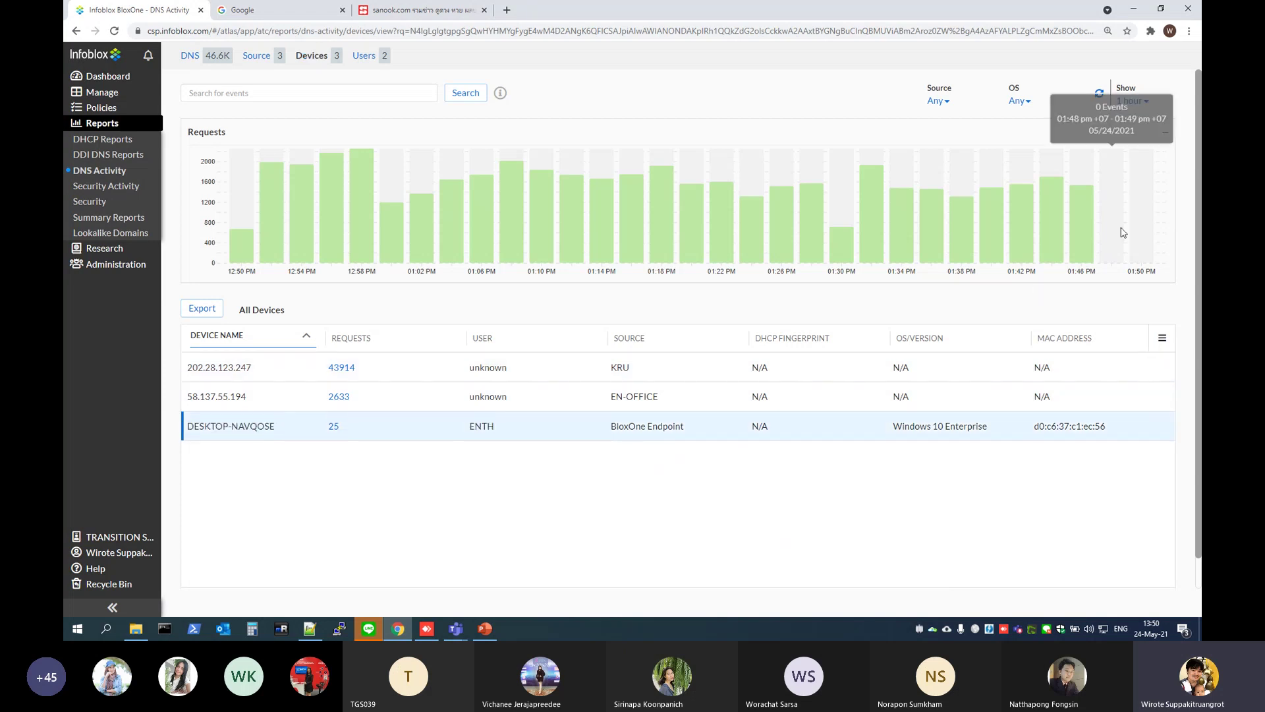
- Set the DNS Activity report's time range to 1 month and open the requests of DESKTOP-NAVQOSE
left_click(1147, 105)
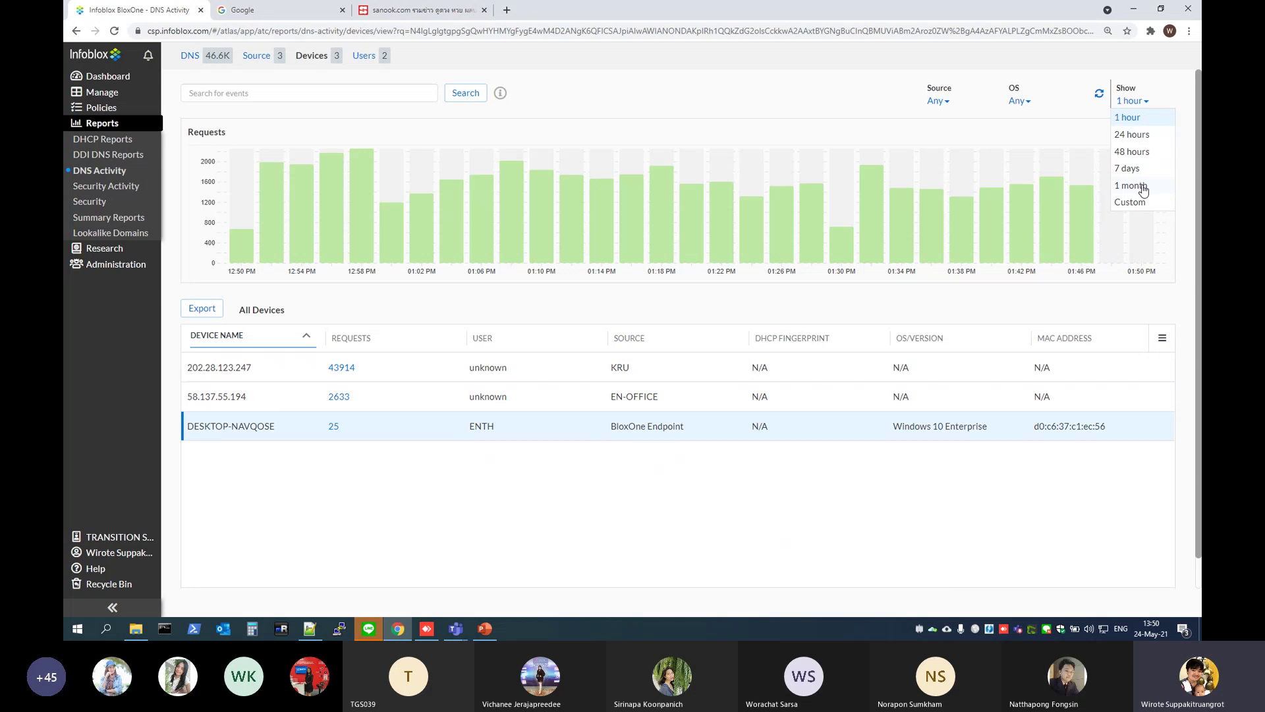
left_click(1143, 188)
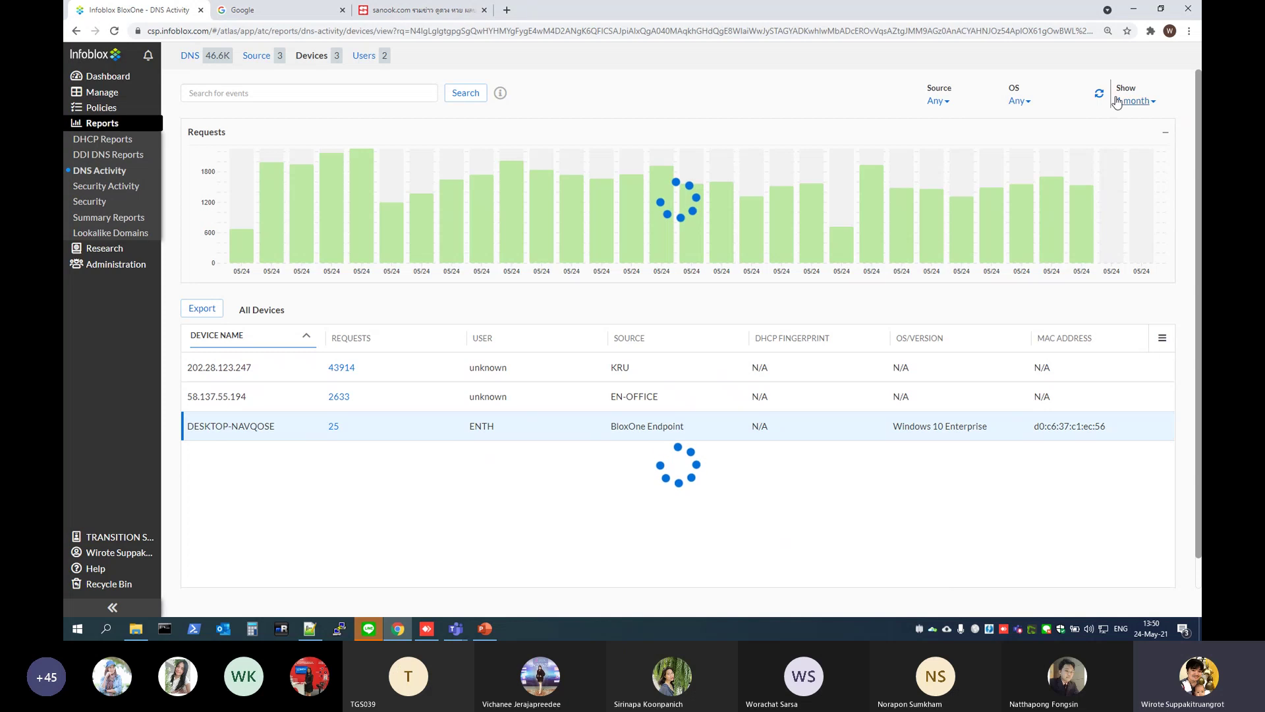
left_click(334, 428)
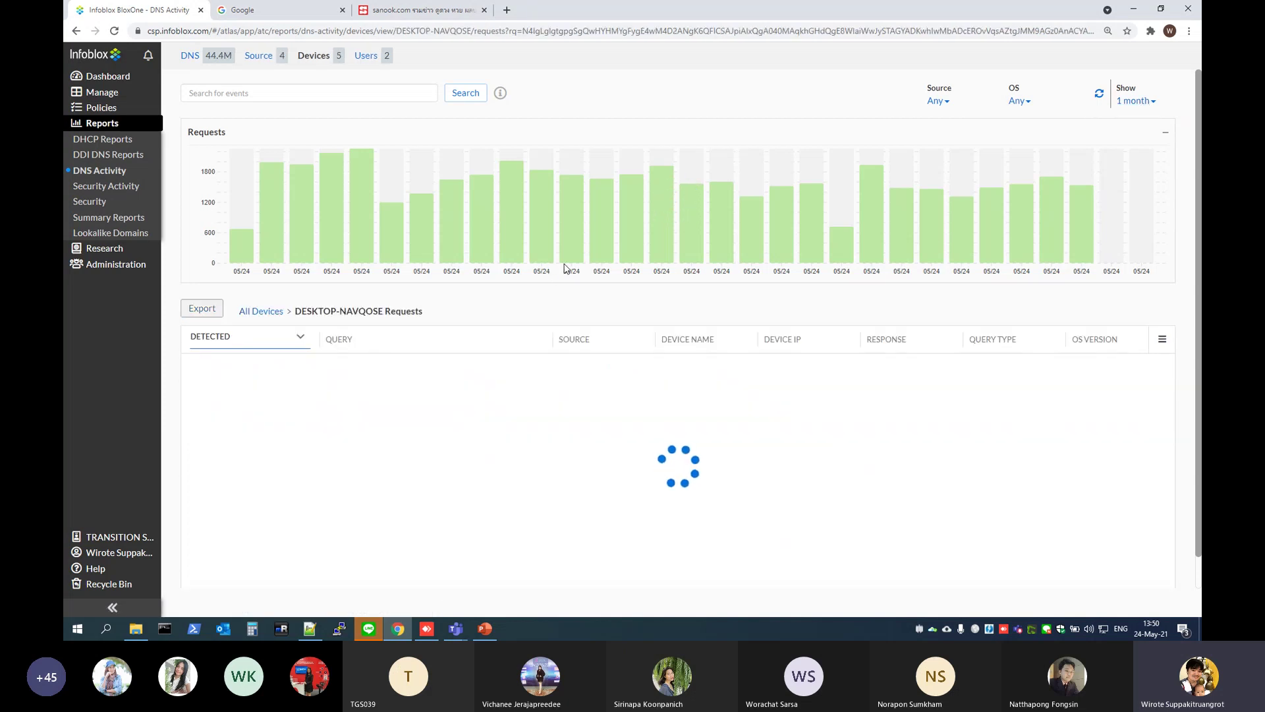
scroll(547, 377, "down", 3)
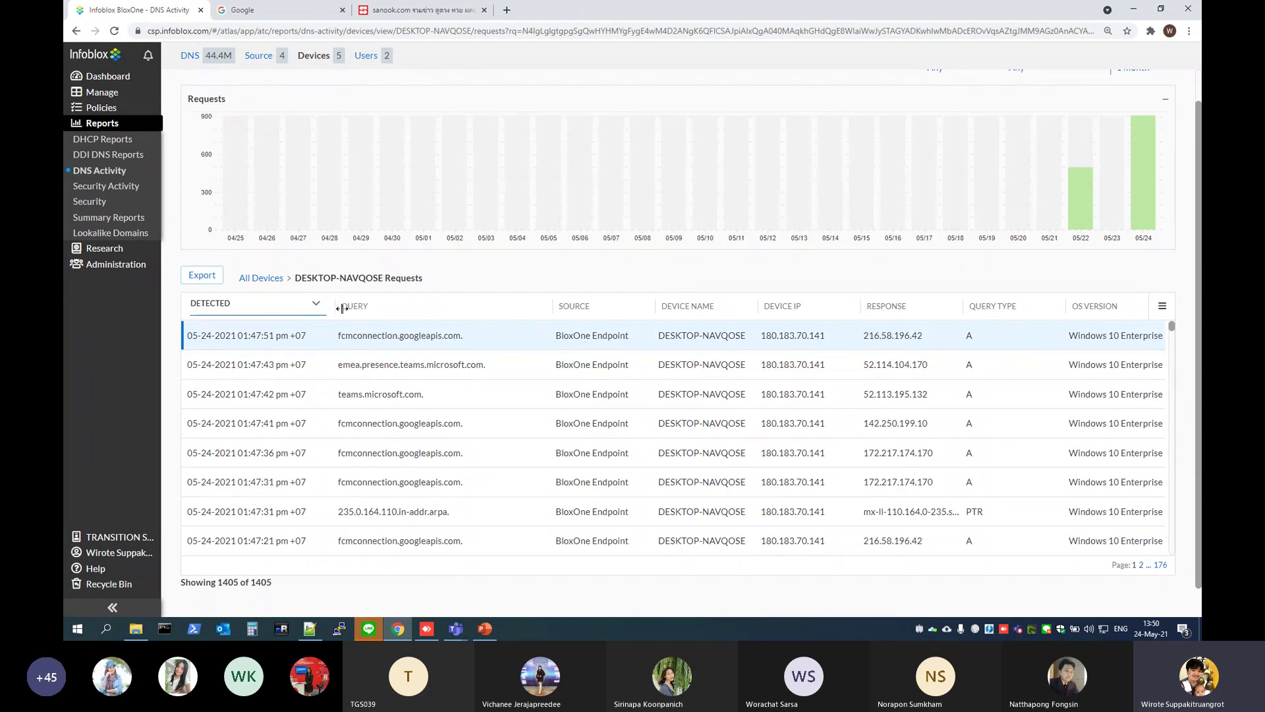
- Adjust the request table's column widths and examine the detection times, queries, sources, responses and OS versions for DESKTOP-NAVQOSE
left_click_drag(319, 306, 359, 310)
scroll(479, 371, "up", 1)
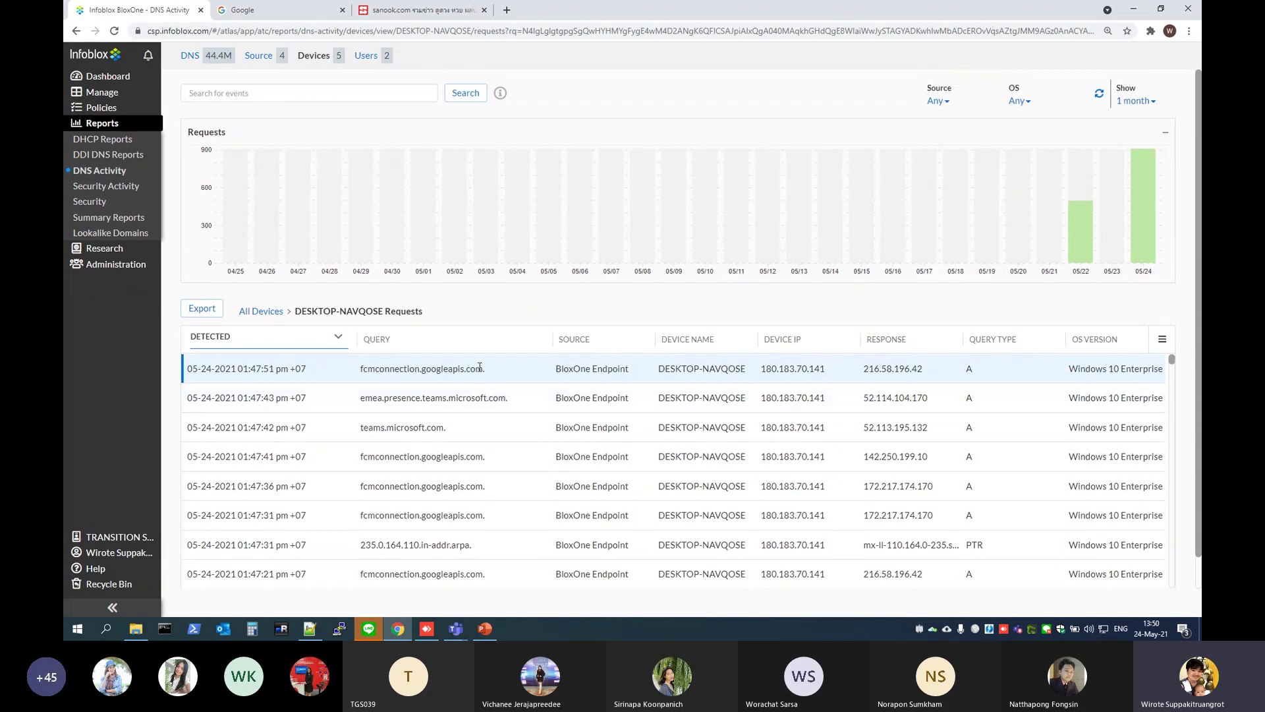
left_click_drag(553, 340, 501, 340)
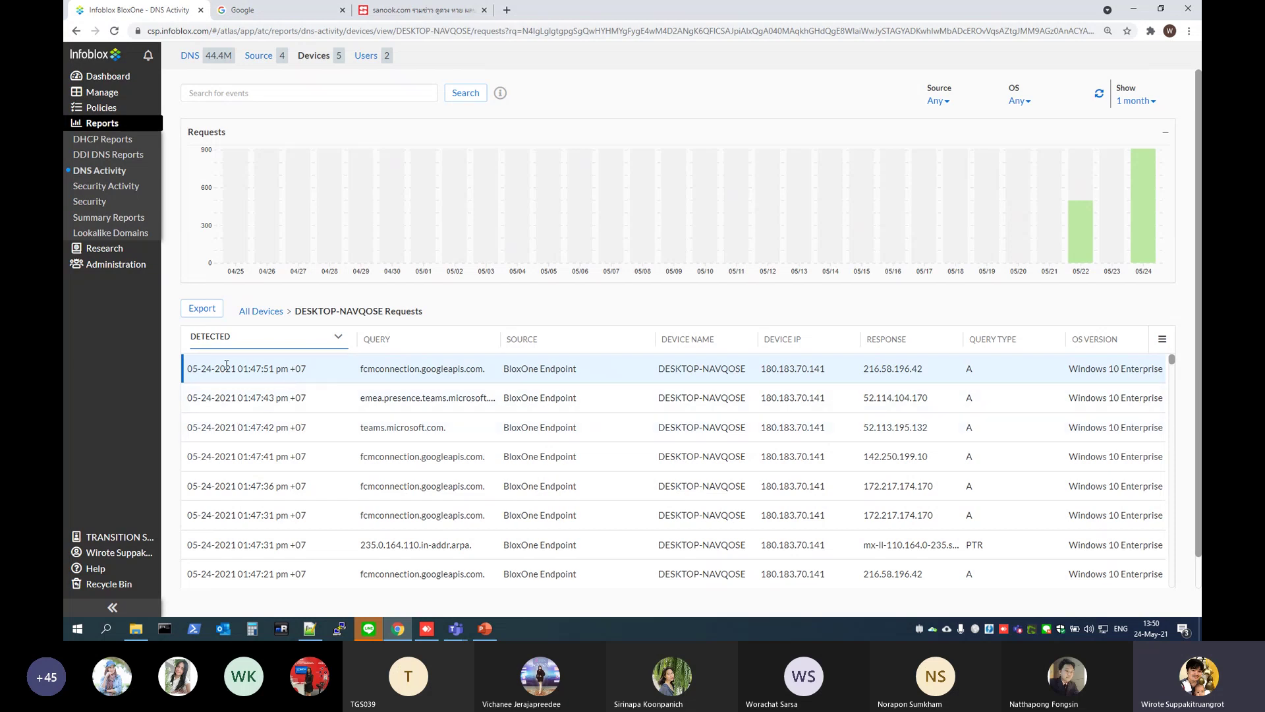
left_click_drag(192, 370, 284, 371)
left_click(421, 418)
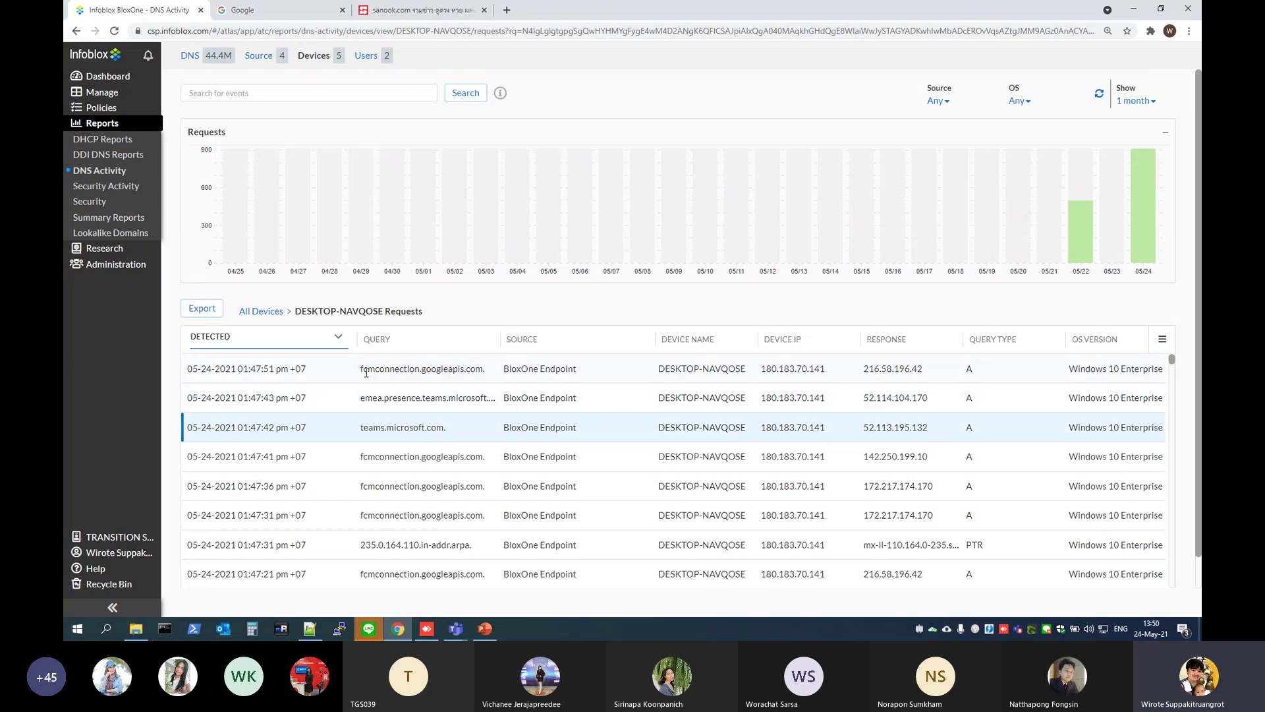
left_click_drag(364, 370, 471, 384)
left_click(675, 396)
left_click_drag(656, 339, 609, 339)
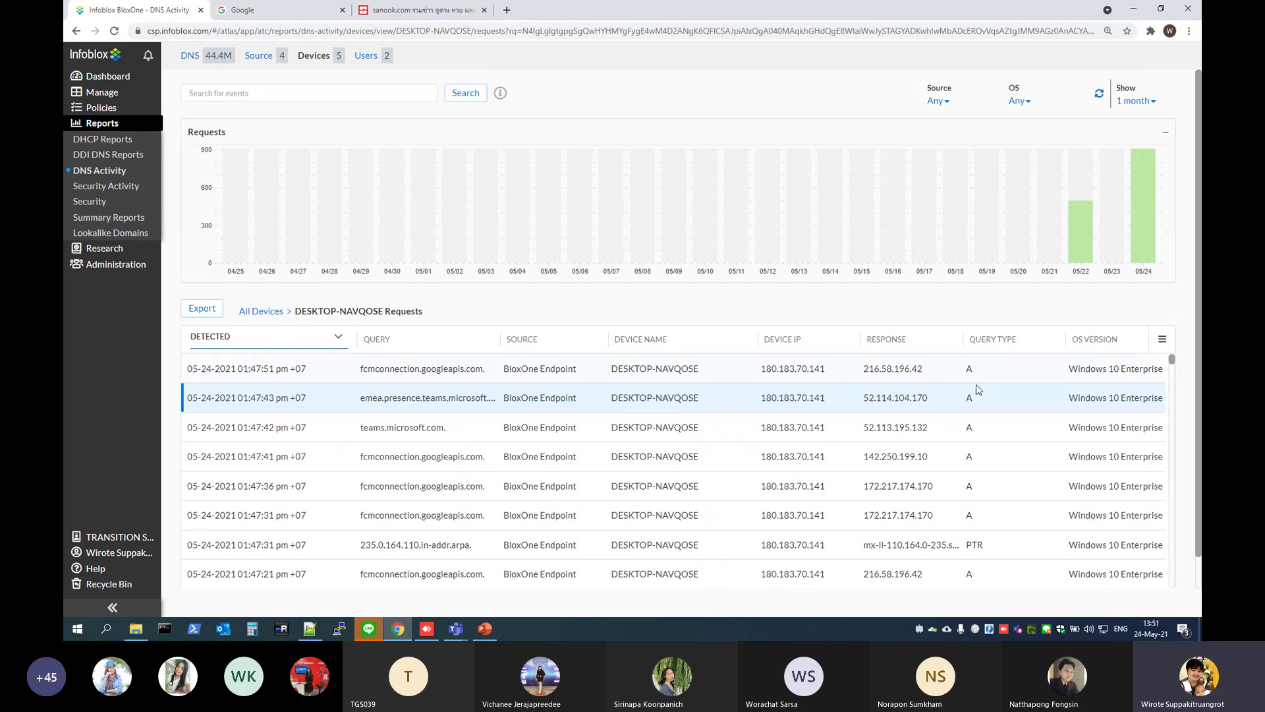
left_click_drag(1066, 339, 1038, 338)
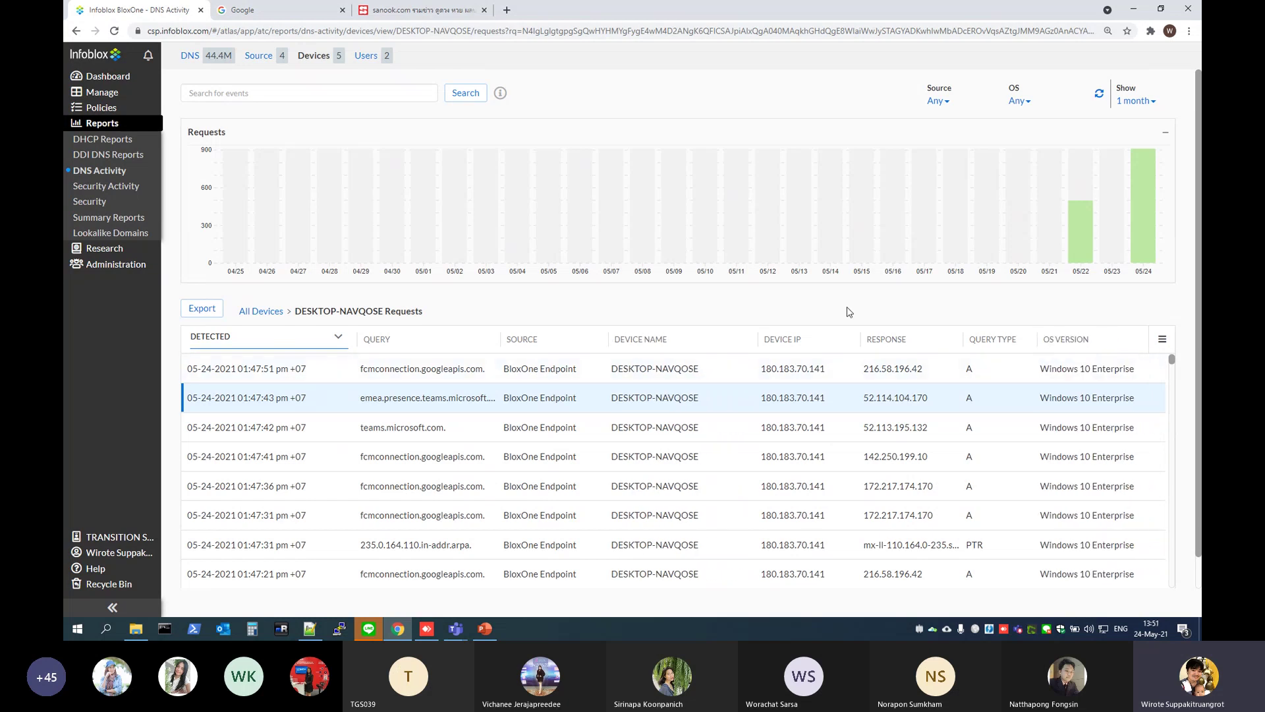
scroll(586, 432, "down", 1)
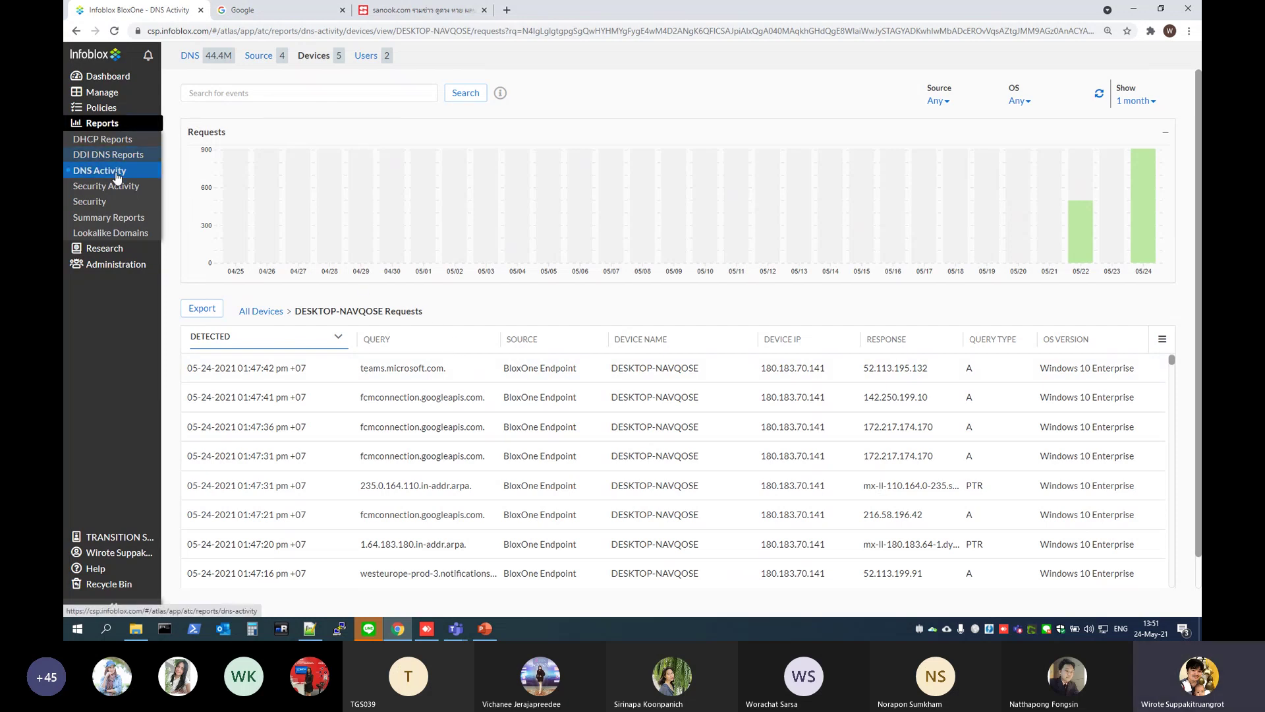
- Open the EN-DEMO custom list among the security policies, review its domains, and close it without saving
left_click(103, 110)
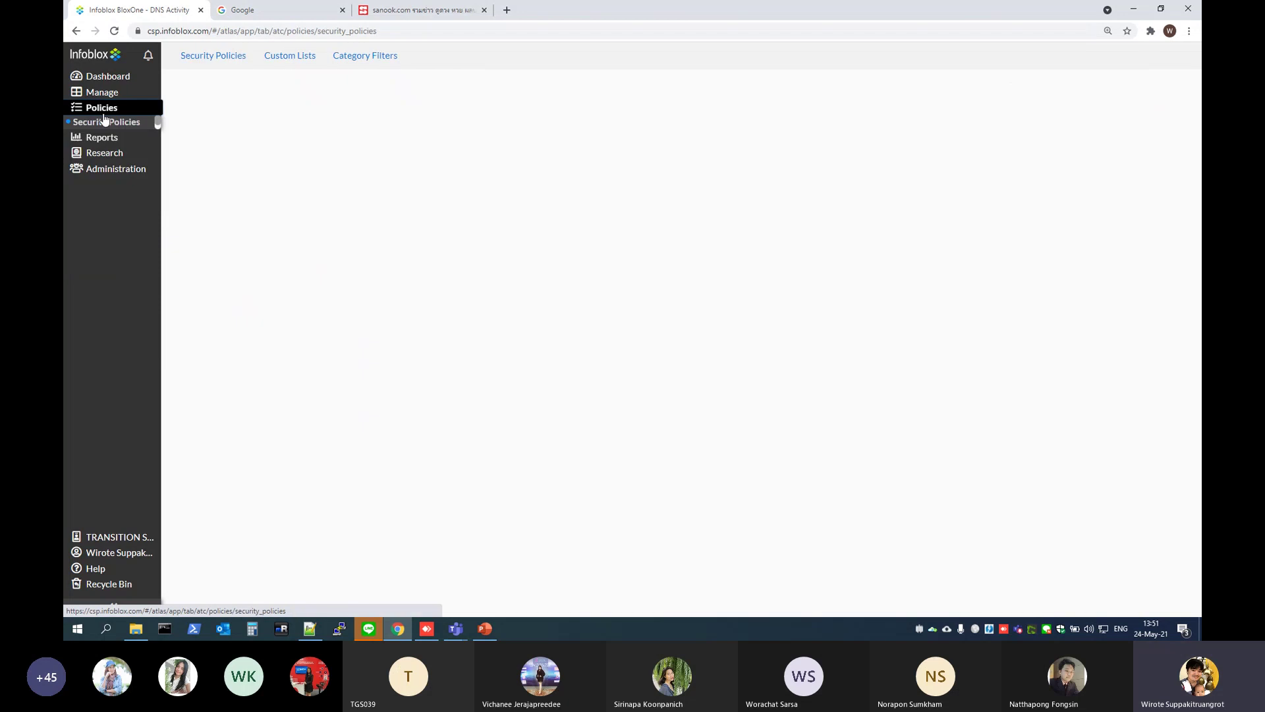
left_click(290, 57)
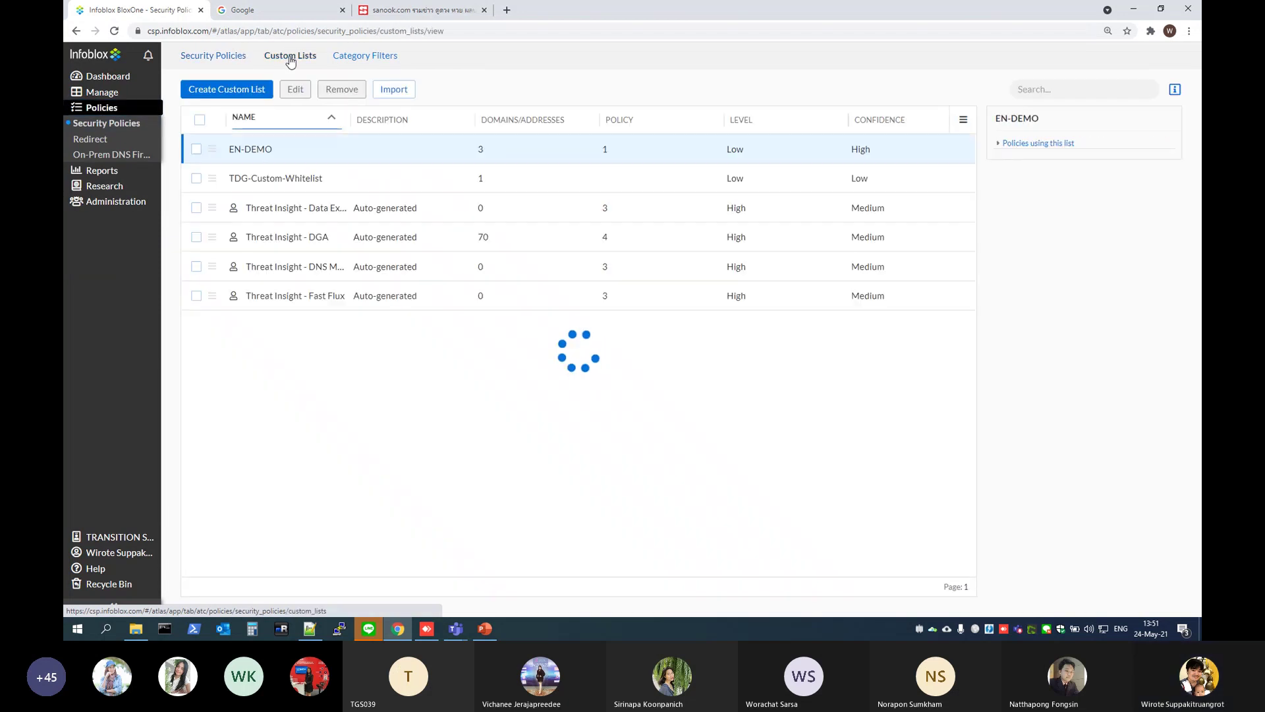
left_click(197, 149)
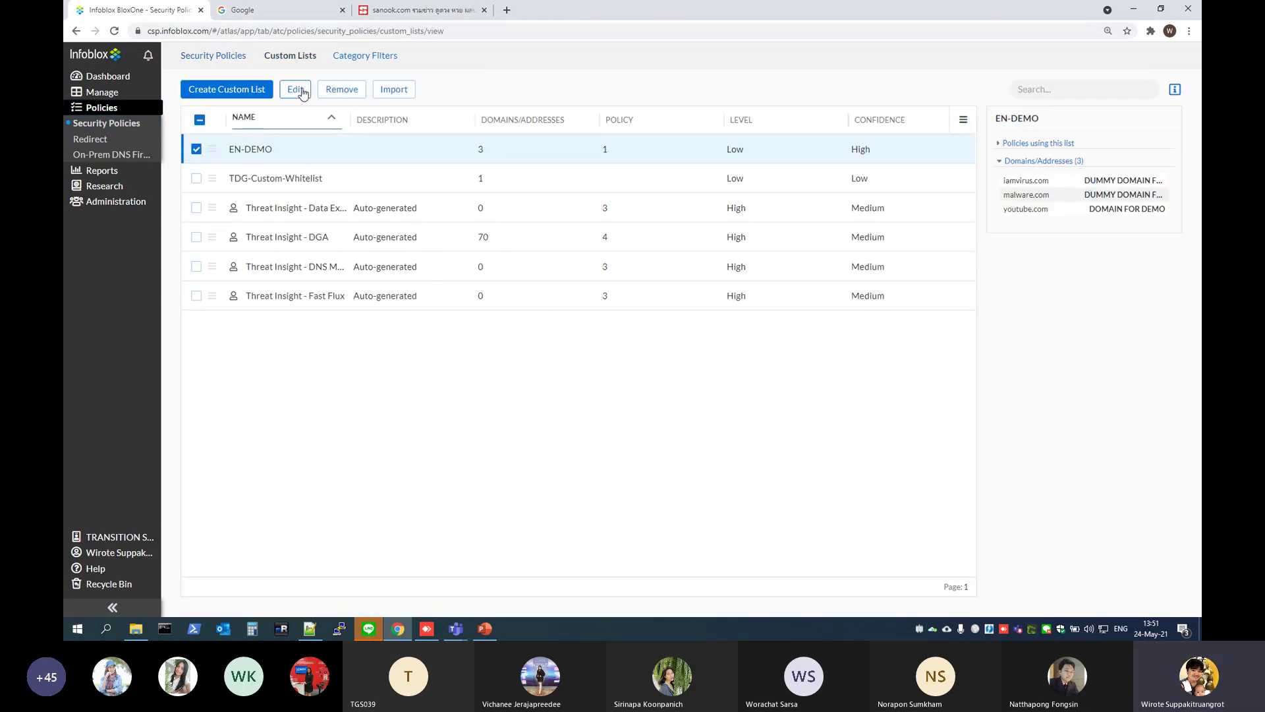
left_click(296, 89)
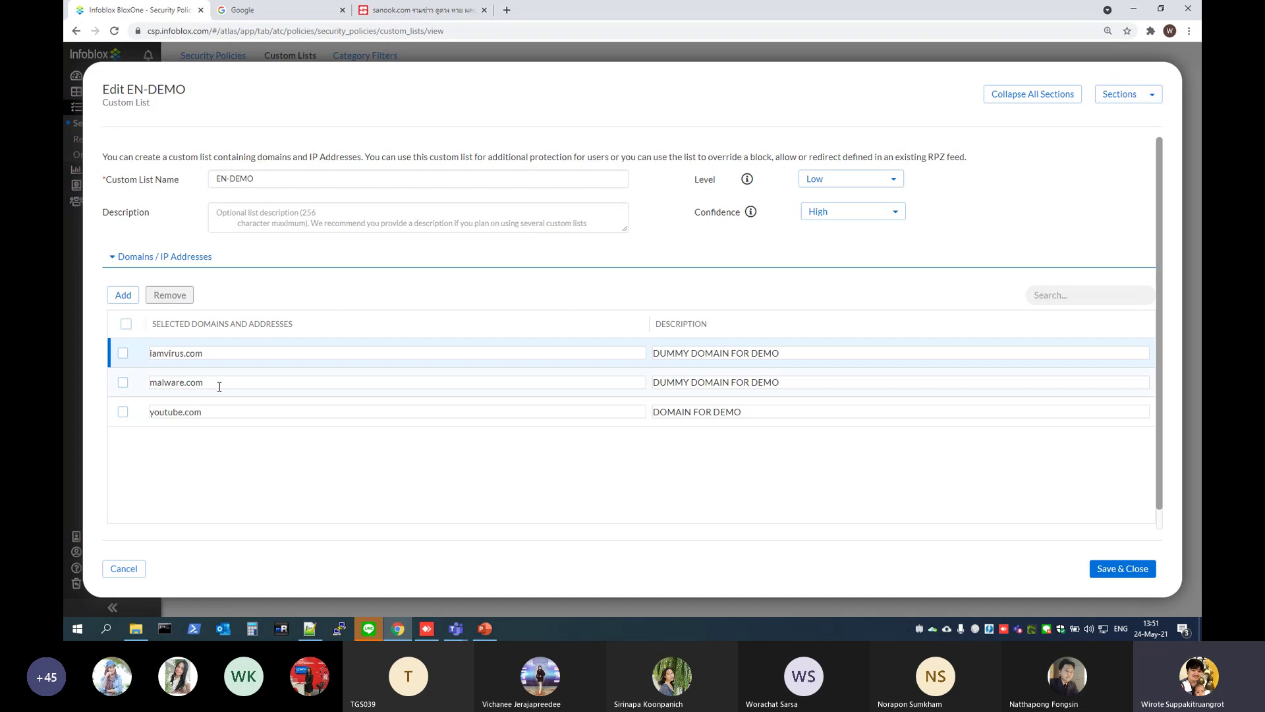
left_click_drag(219, 387, 149, 382)
right_click(147, 381)
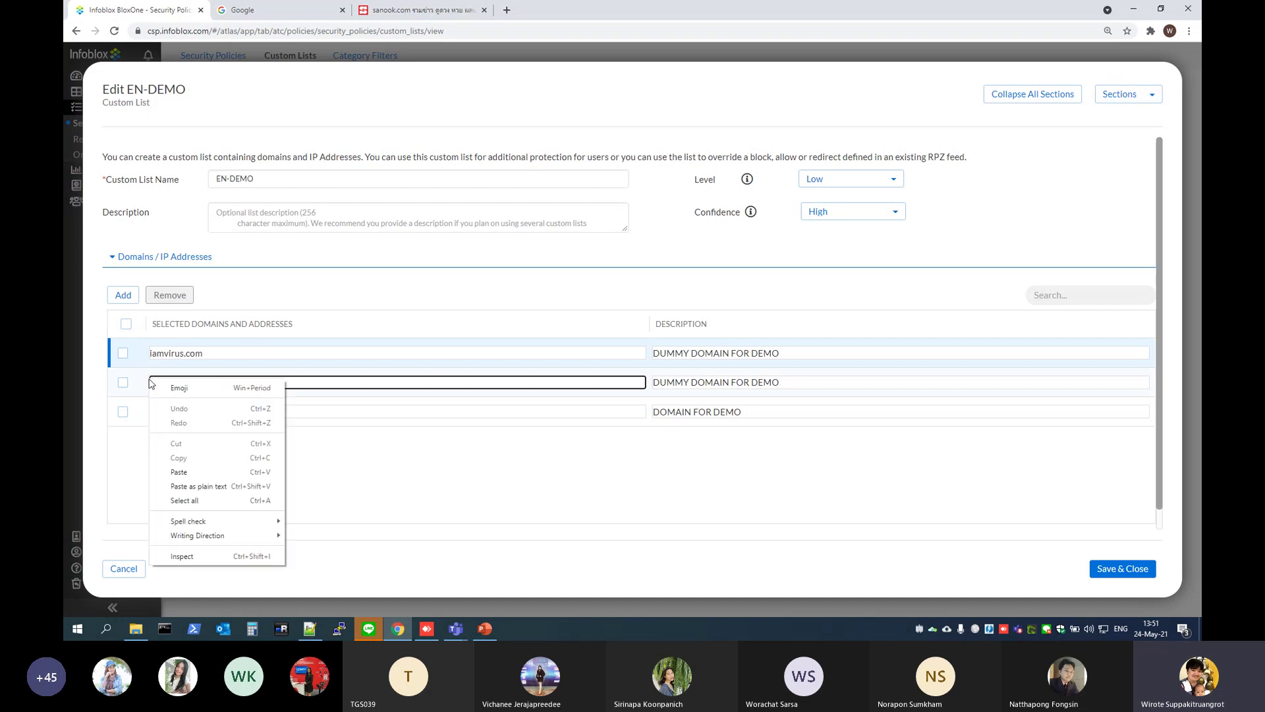
left_click(339, 370)
left_click_drag(228, 354, 150, 354)
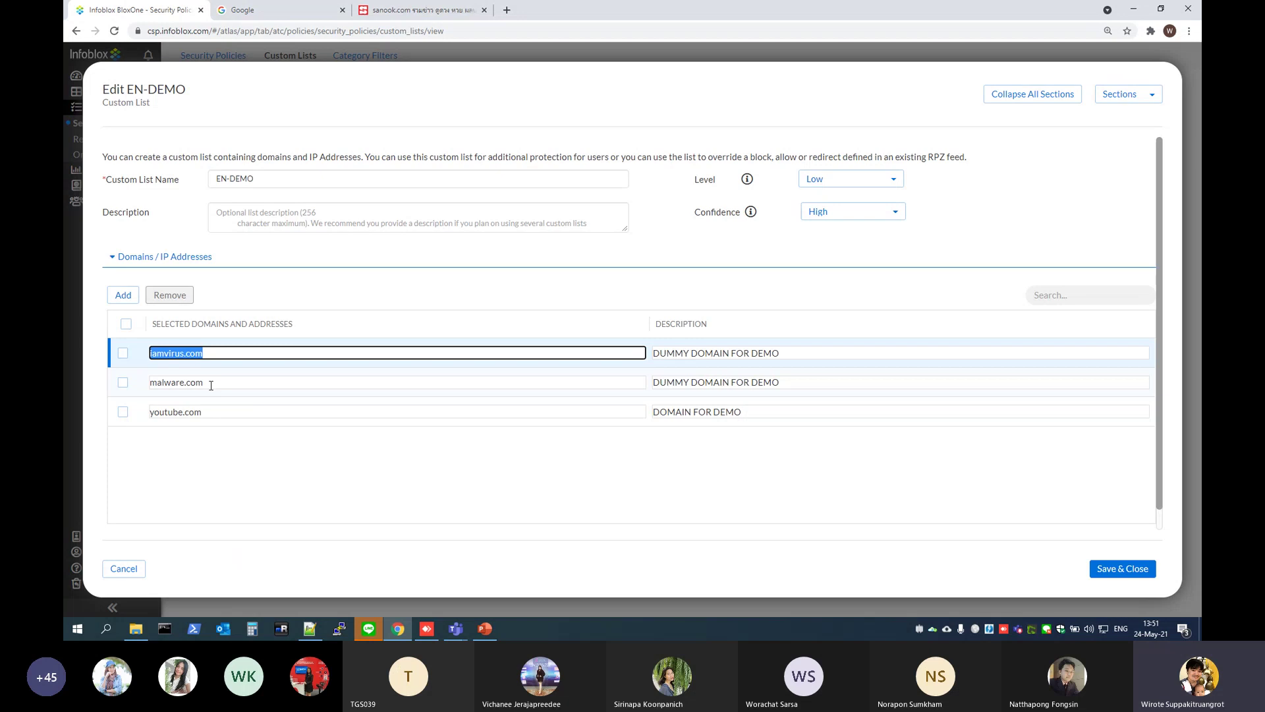
left_click_drag(218, 413, 151, 408)
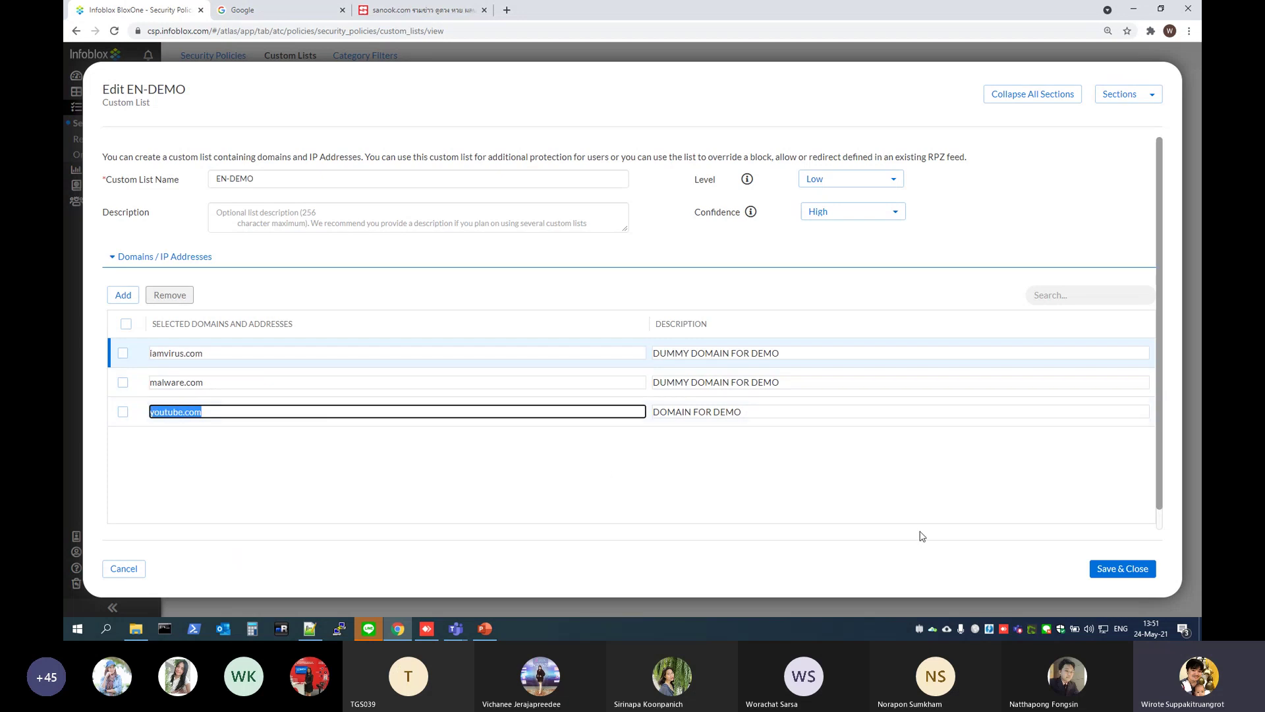
left_click(123, 568)
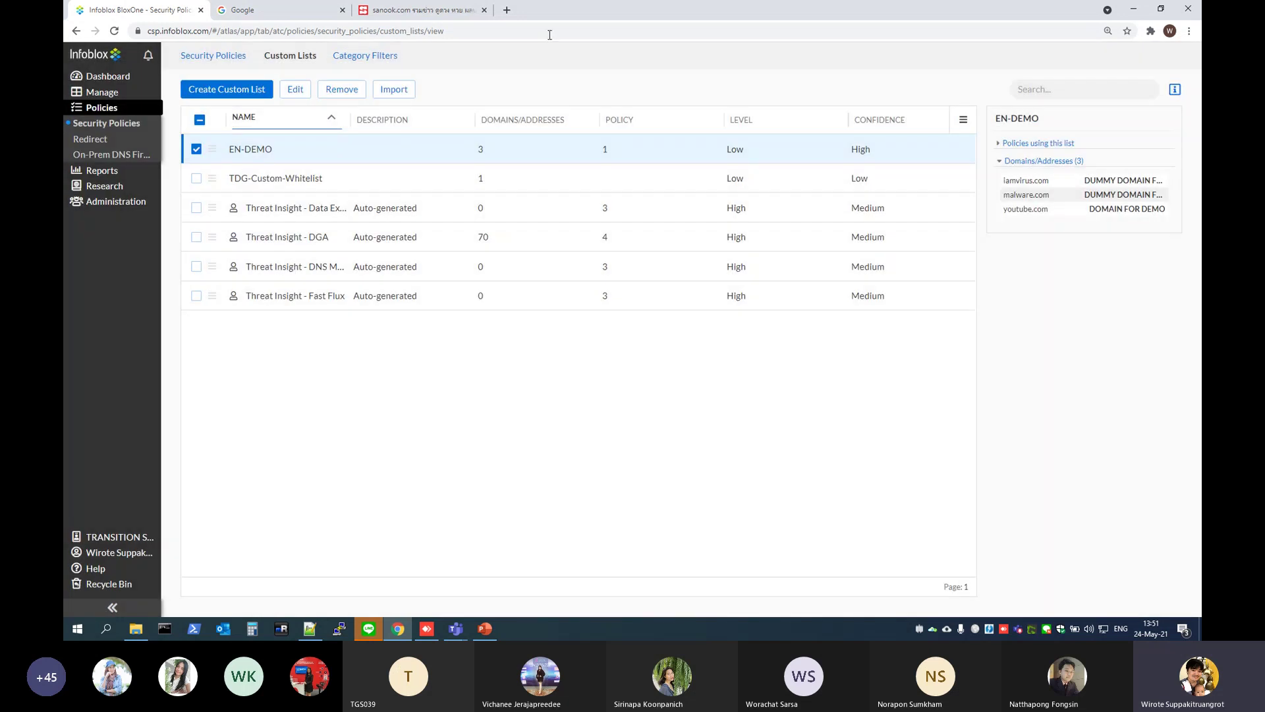
- Open iamvirus.com in a new browser tab to test the block
left_click(511, 13)
type("iam")
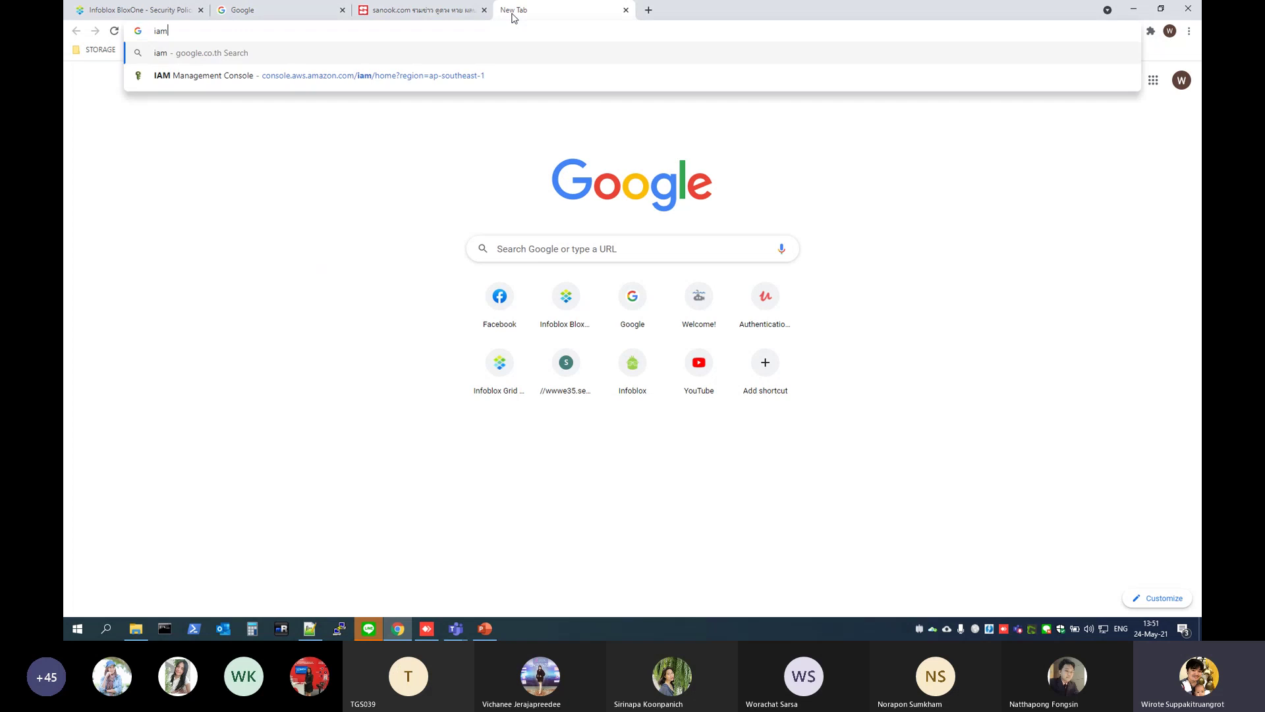
type("virus.com")
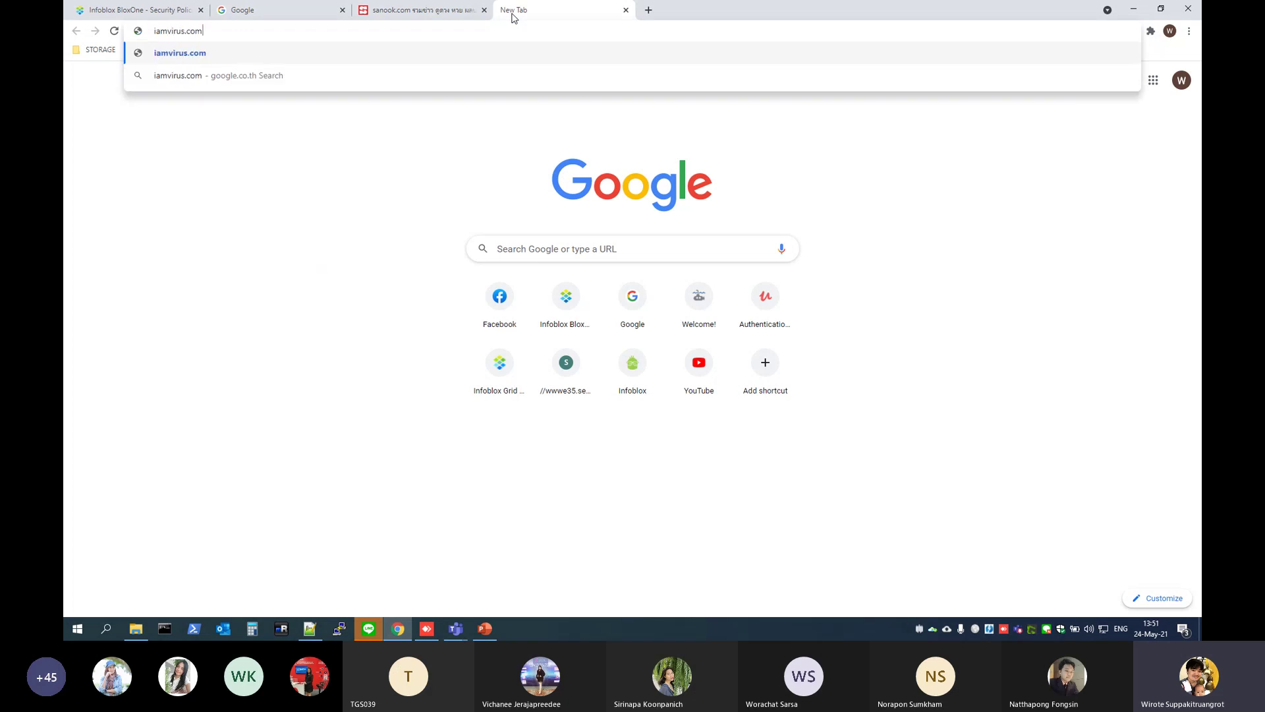
key("Return")
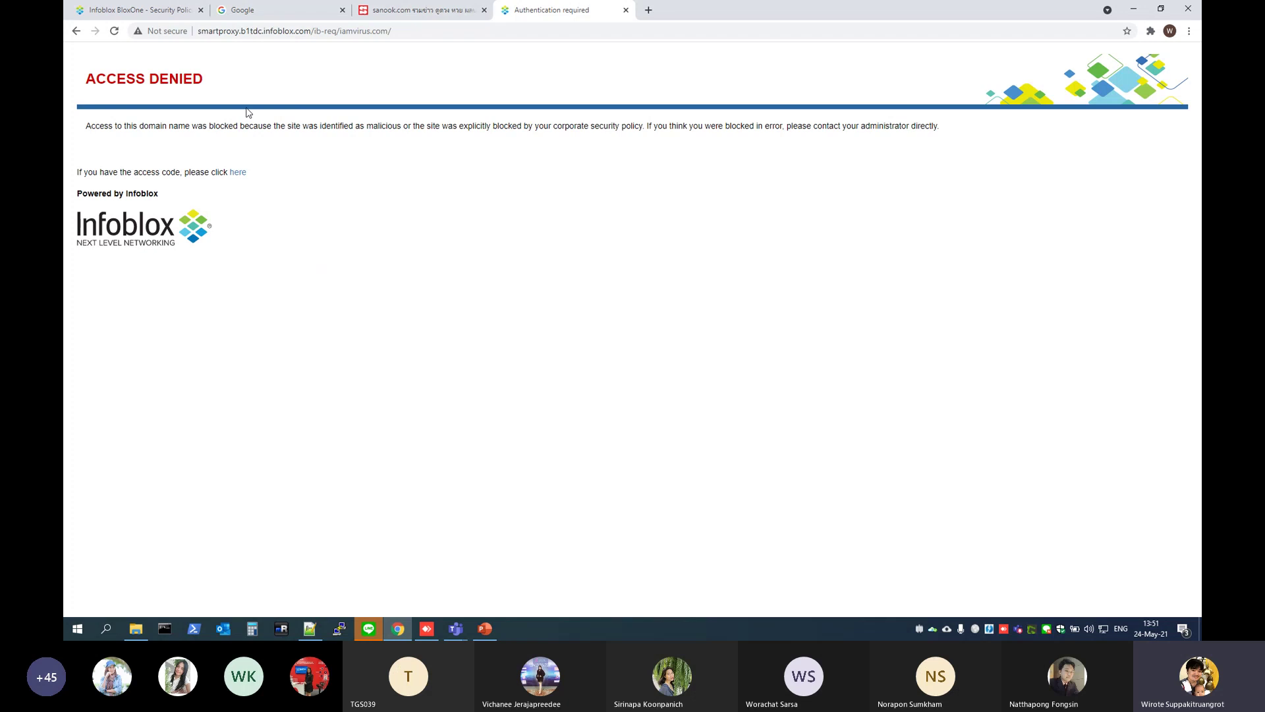
- In the Infoblox portal, start a bypass code named Custom Passcord covering all category filters, custom lists, and feeds and threat insight
left_click(164, 18)
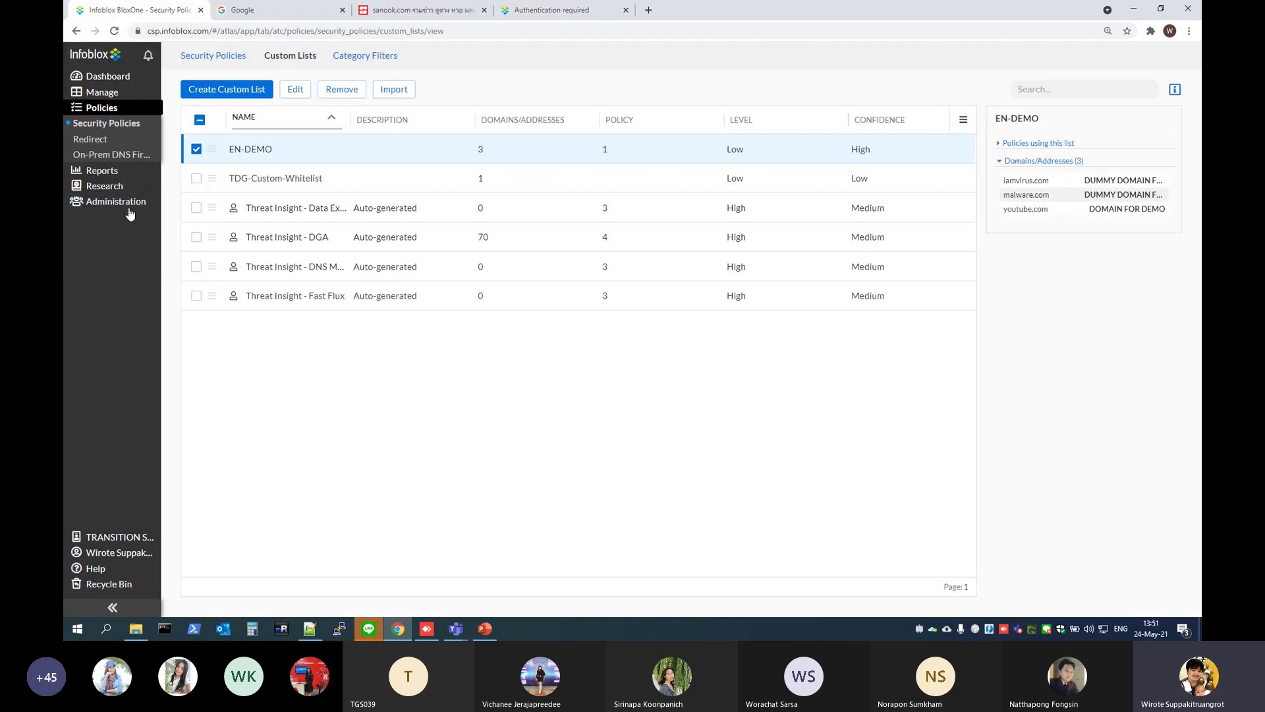
mouse_move(139, 202)
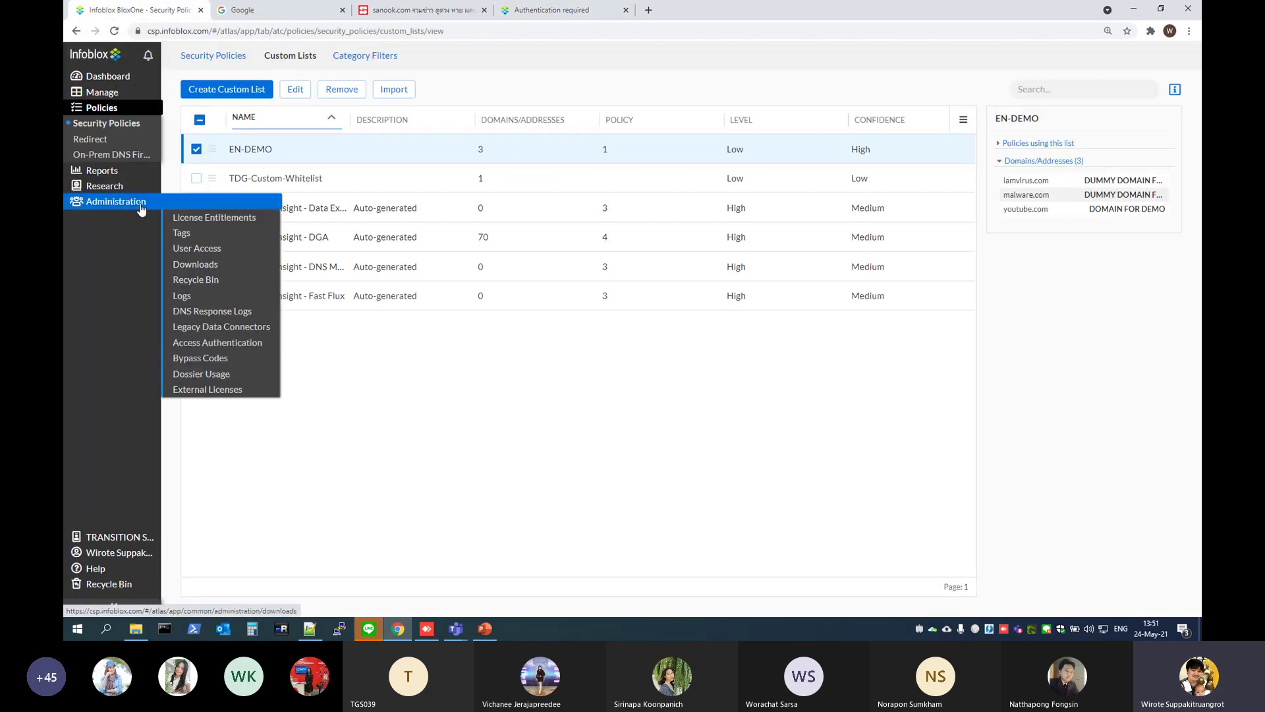
left_click(211, 362)
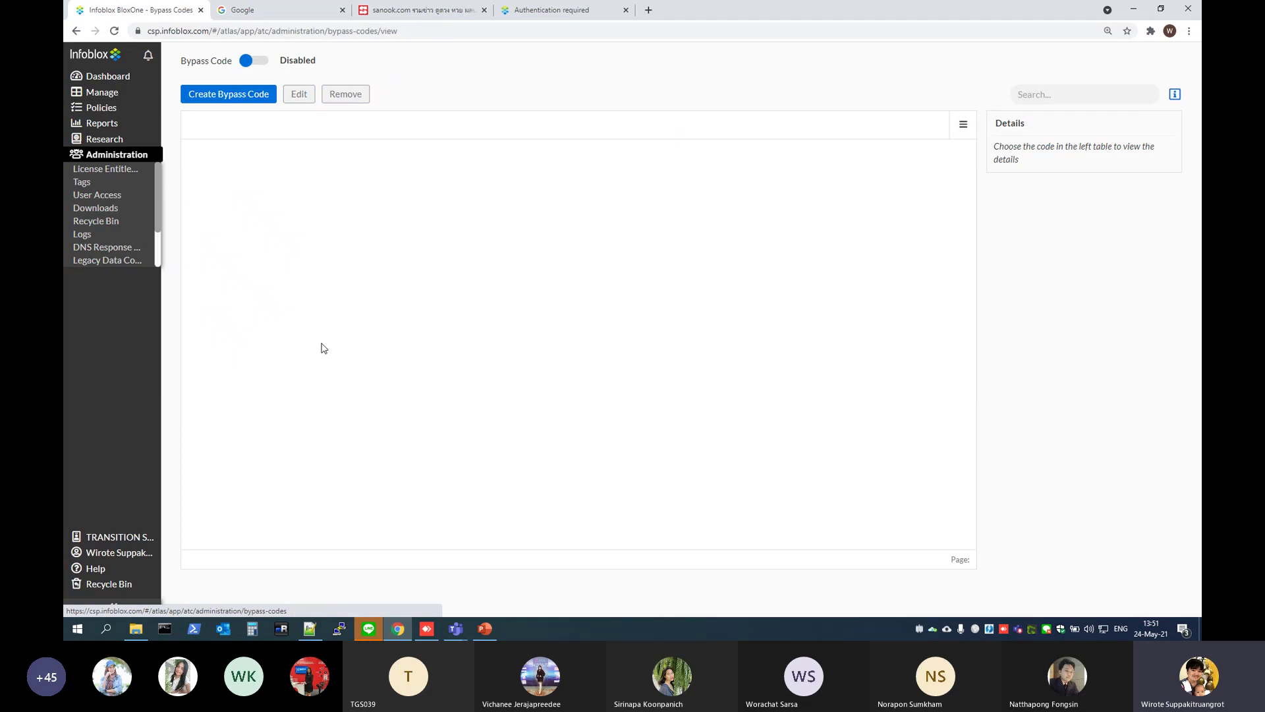
left_click(229, 94)
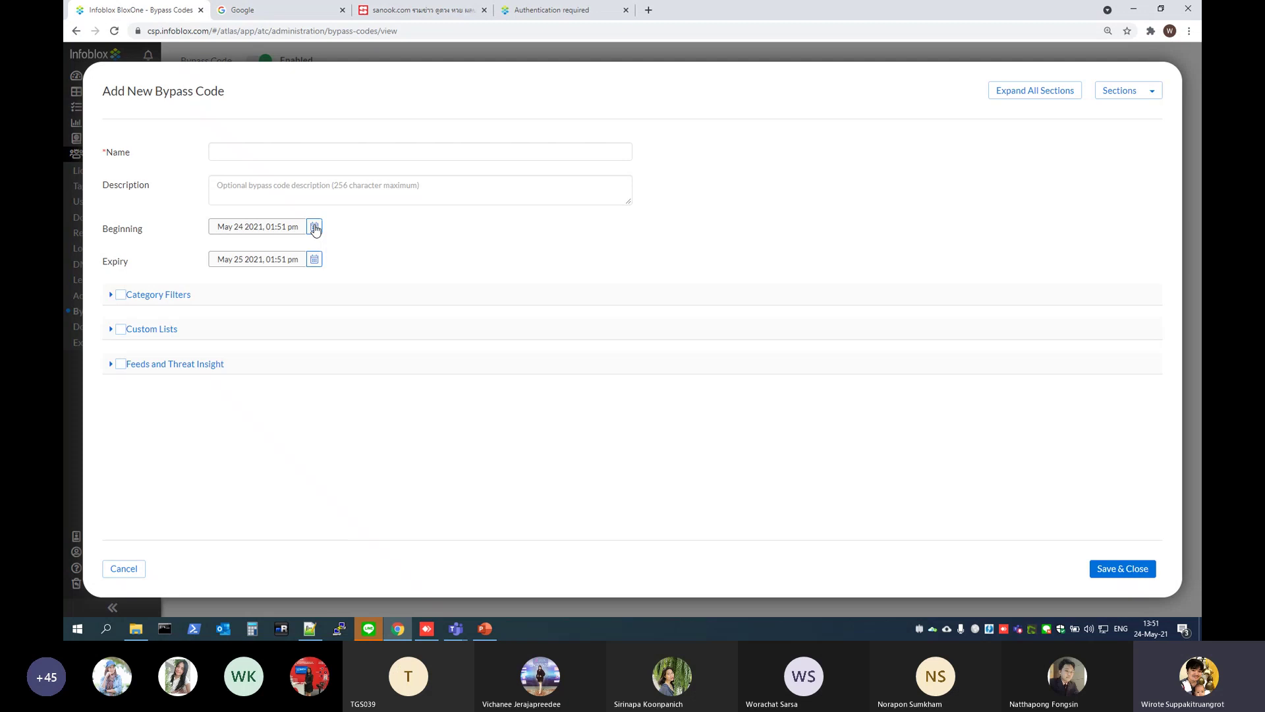
left_click(121, 295)
left_click(121, 333)
left_click(288, 151)
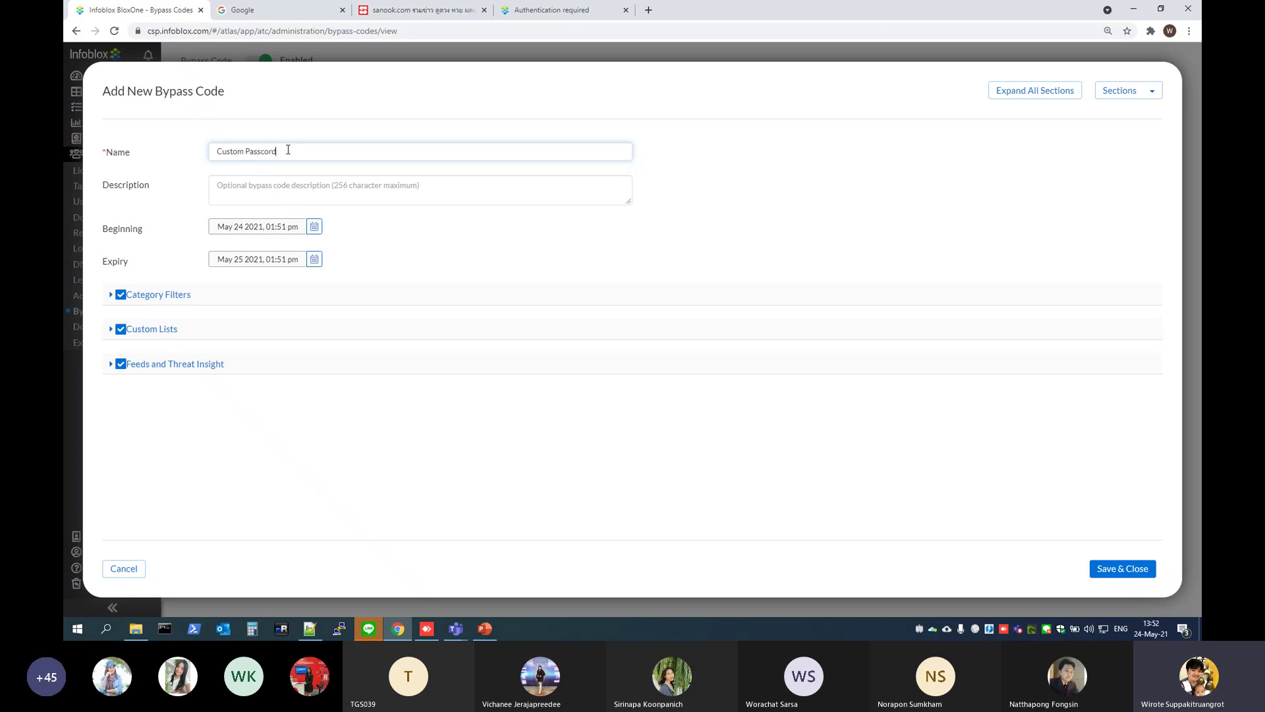
- Set the new bypass code's expiry date to May 26 2021 and save the code
left_click(314, 260)
left_click(278, 389)
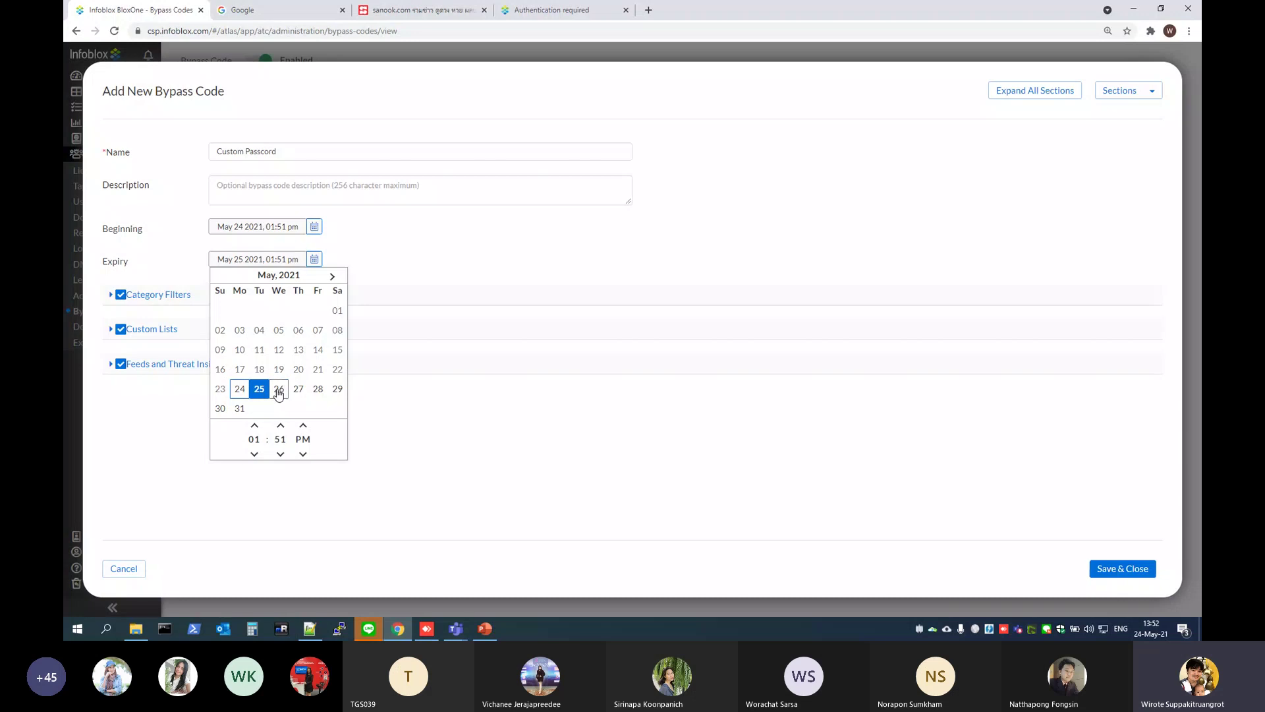
left_click(1123, 568)
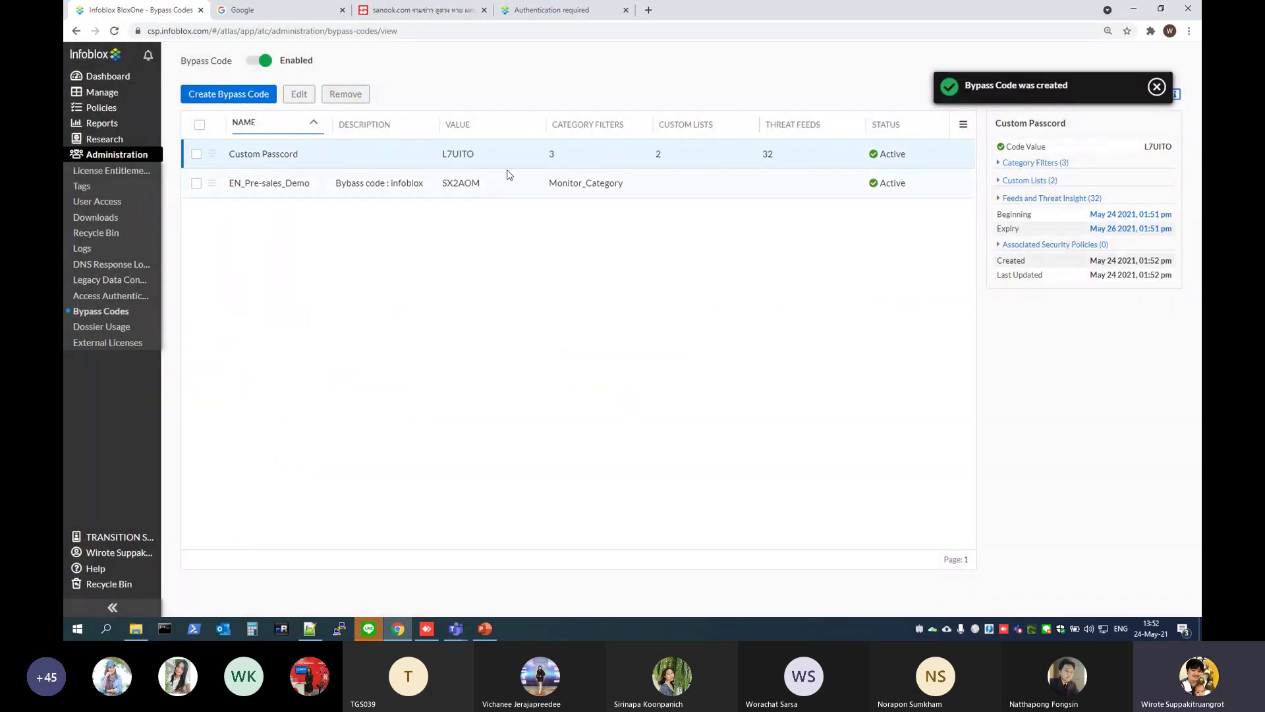
- Select the Custom Passcord bypass code value and open the access code entry on the iamvirus.com block page
left_click_drag(440, 154, 475, 154)
double_click(450, 182)
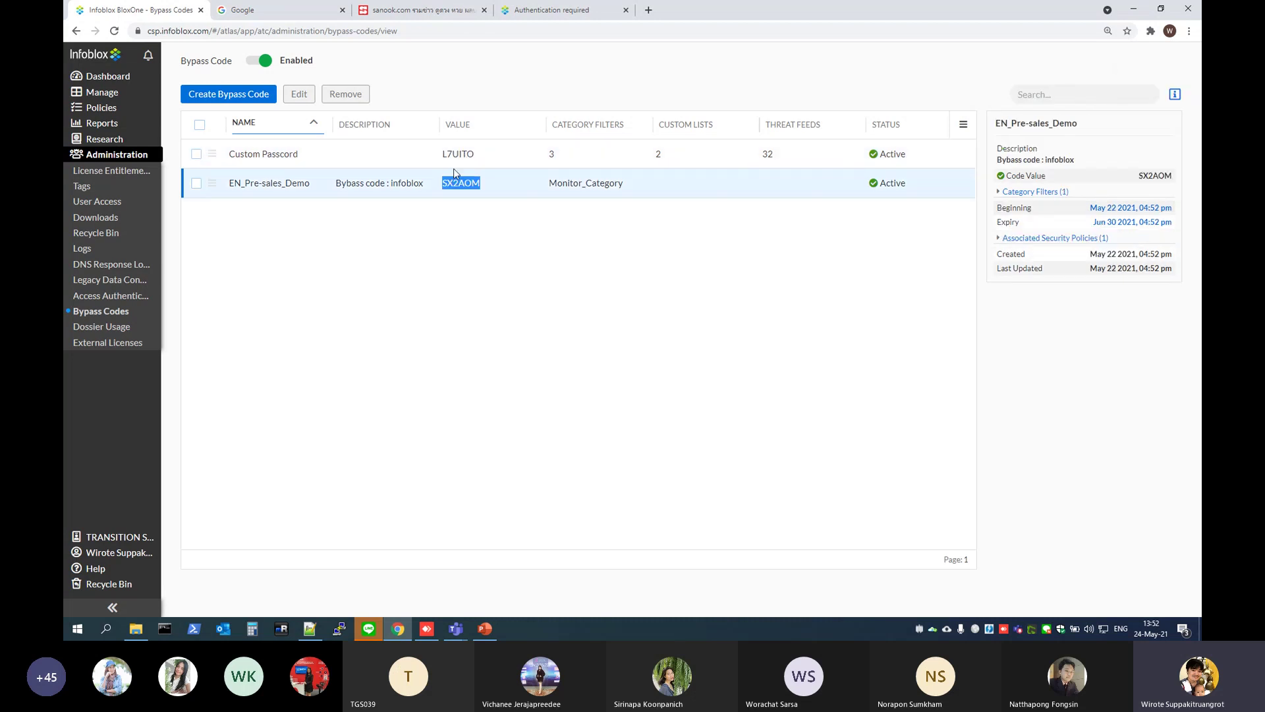
double_click(458, 154)
left_click(561, 10)
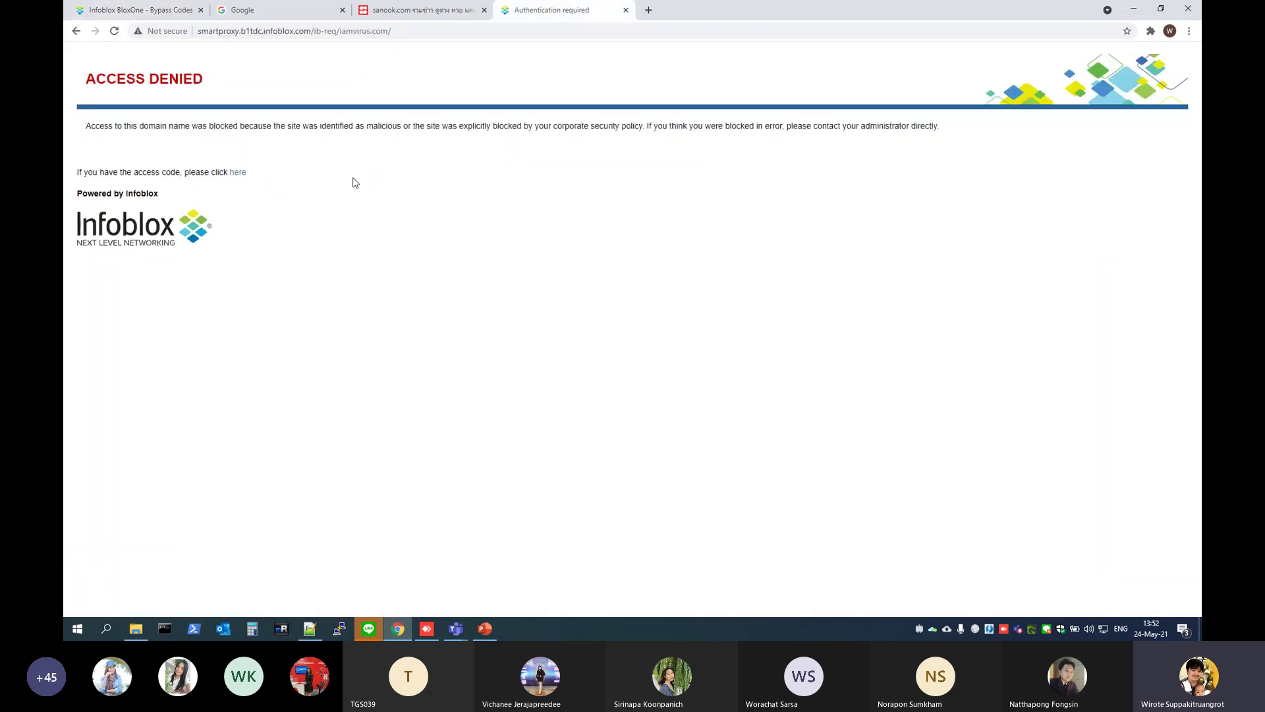
left_click(238, 172)
- Copy the EN_Pre-sales_Demo bypass code from the portal, paste it into the block page's Bypass Code field and submit it
left_click(140, 8)
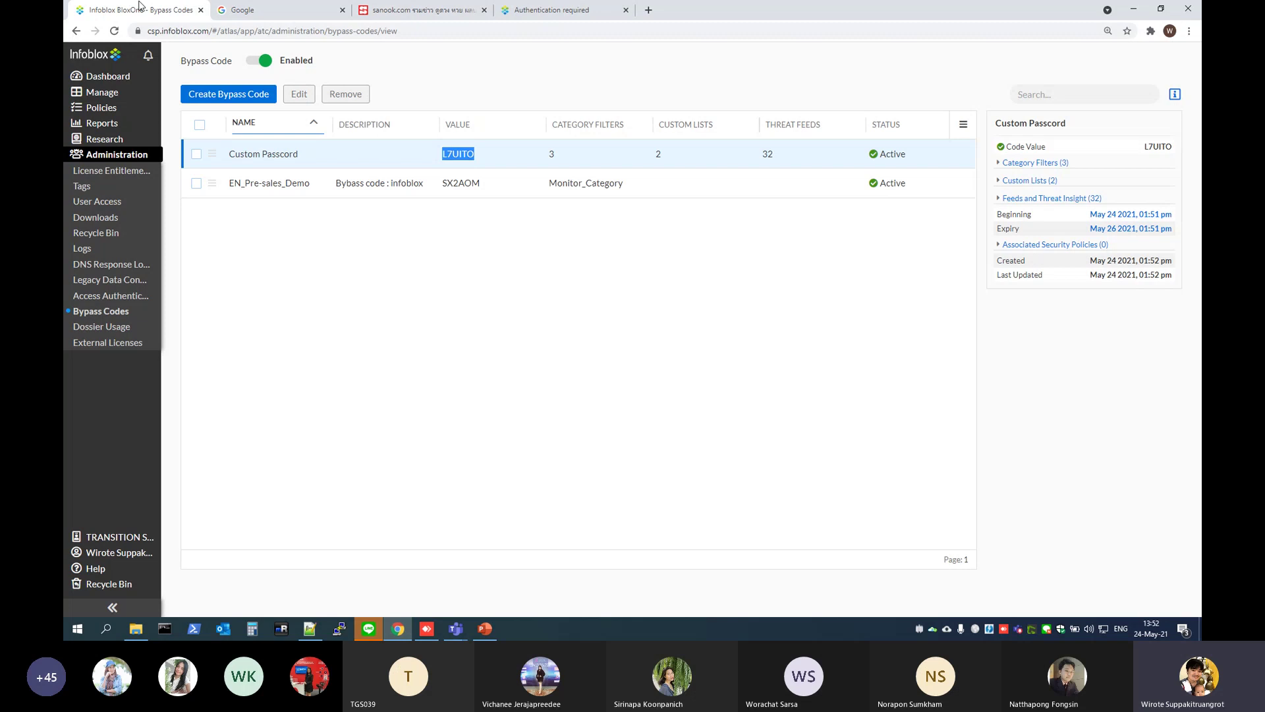
double_click(454, 183)
left_click_drag(445, 182, 482, 183)
key("ctrl+c")
left_click(196, 189)
key("ctrl+v")
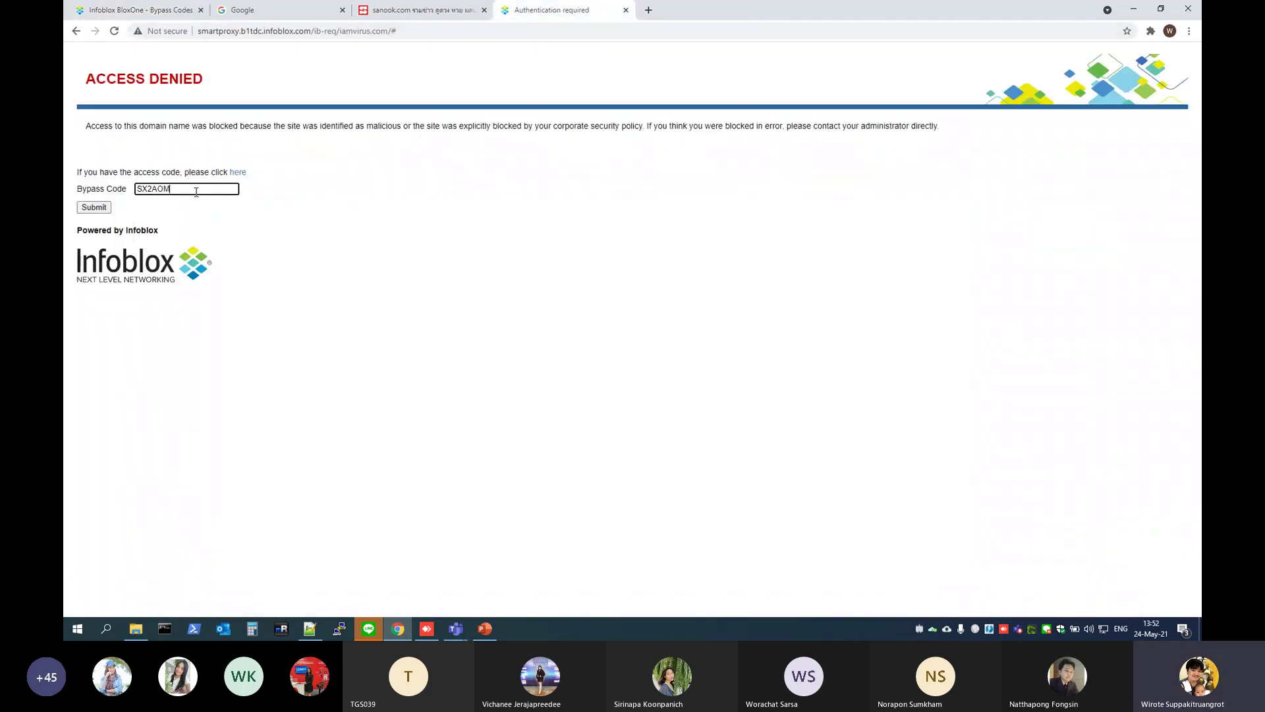
left_click(94, 208)
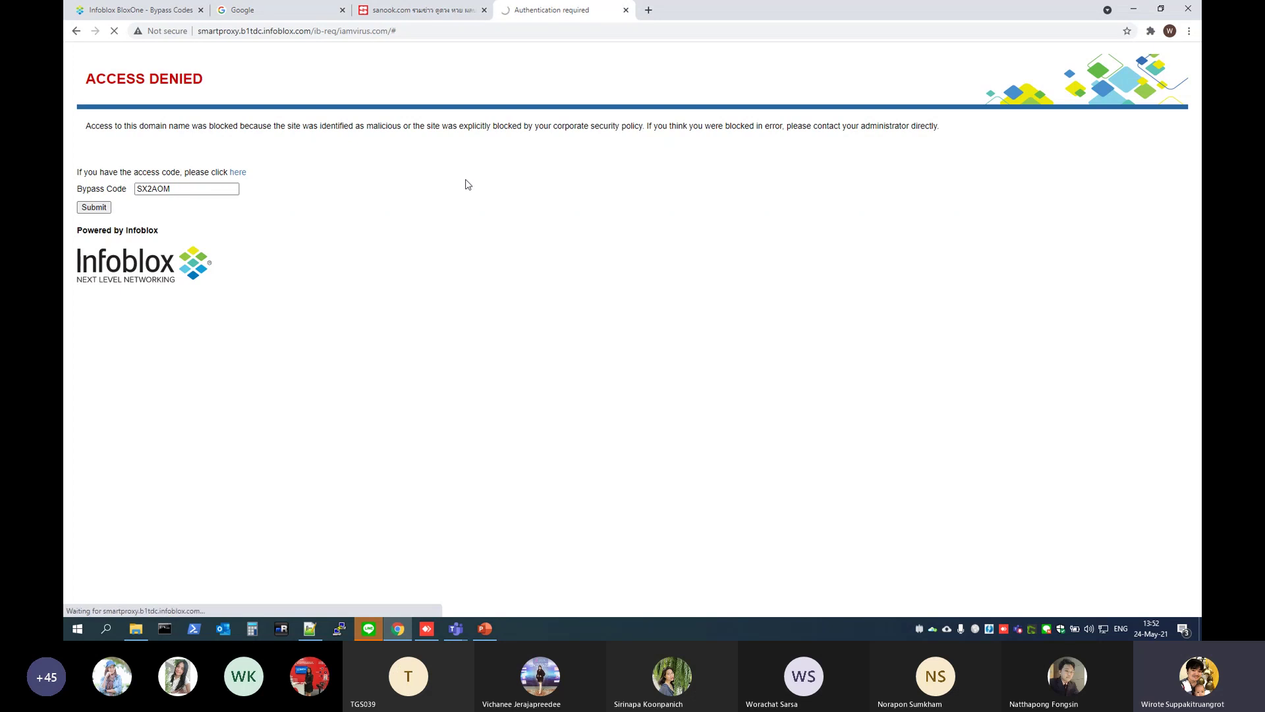
- Open youtube.com in another new browser tab
left_click(649, 10)
type("youtube.com")
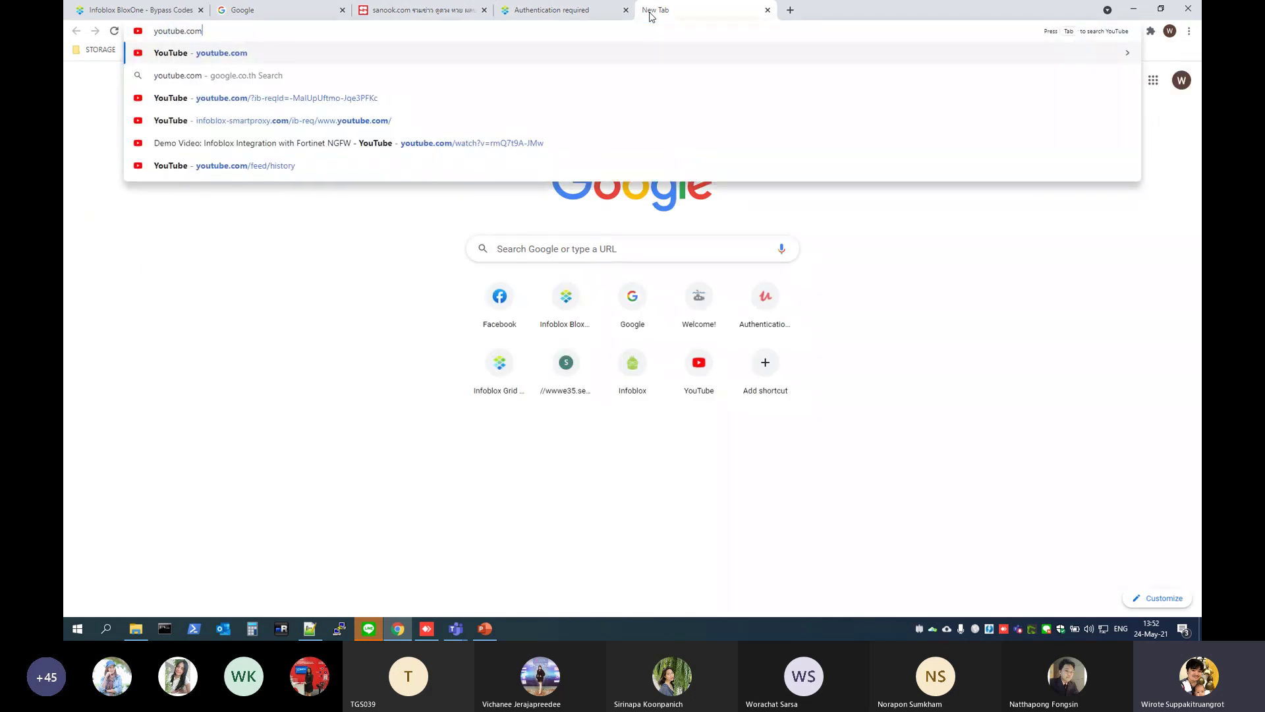
key("Return")
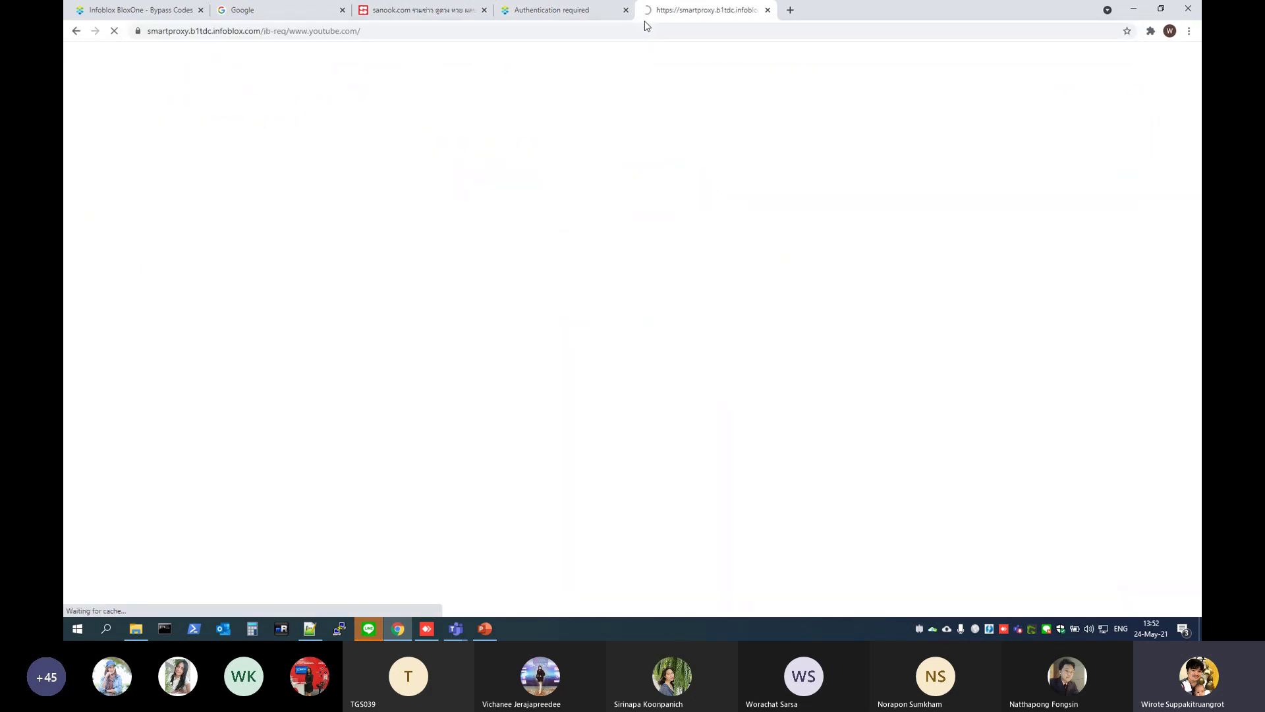
- Open the access code entry on the youtube.com block page, submit the copied bypass code and look over the YouTube home page
left_click(236, 174)
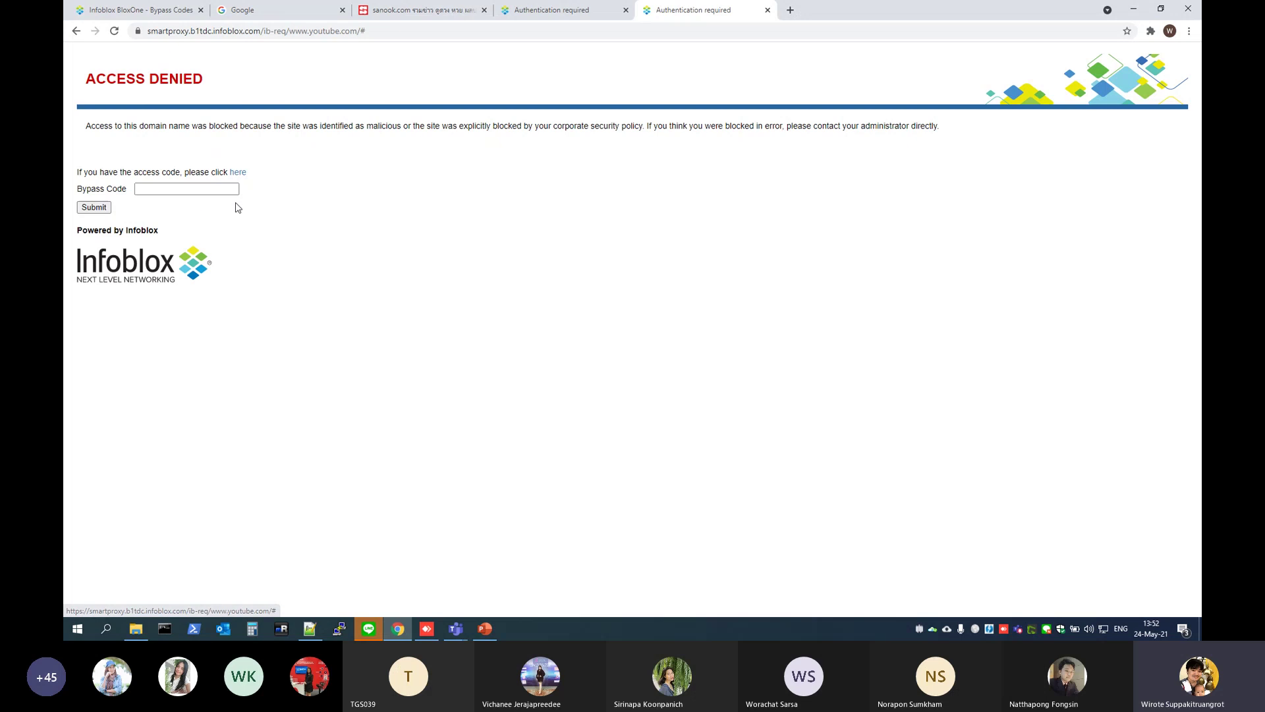
left_click(204, 188)
key("ctrl+v")
key("Return")
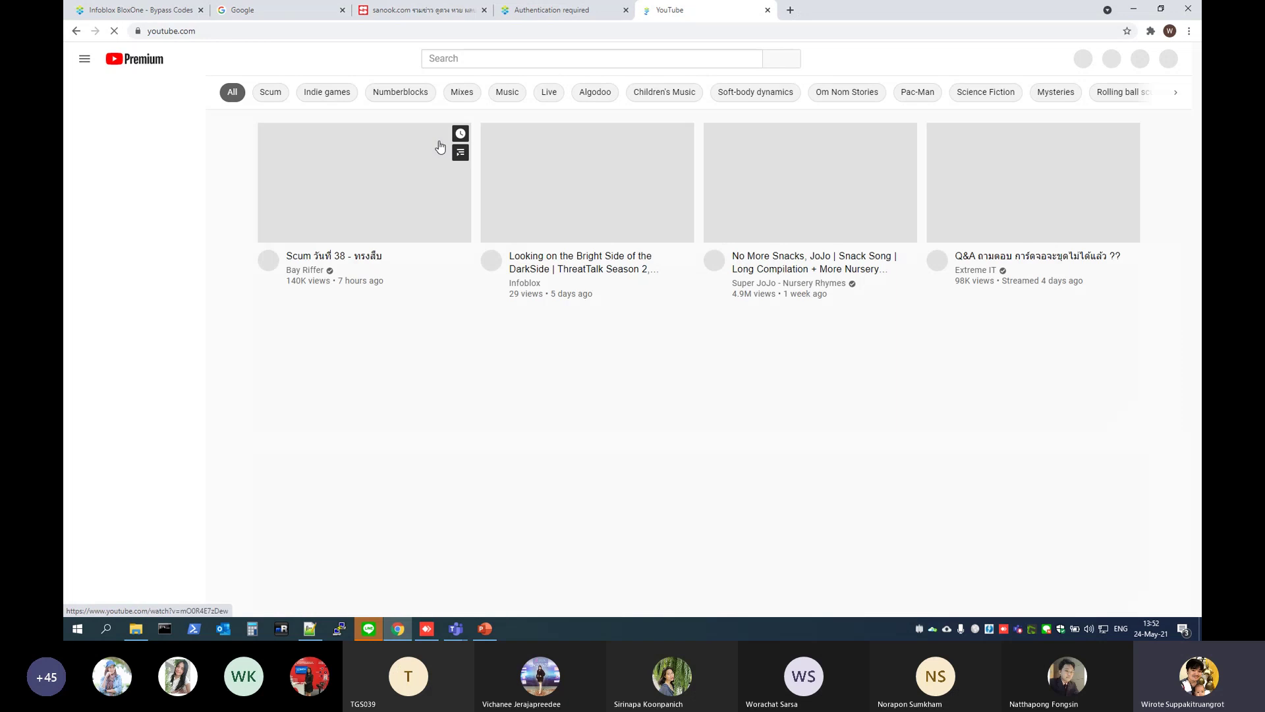
scroll(493, 301, "down", 4)
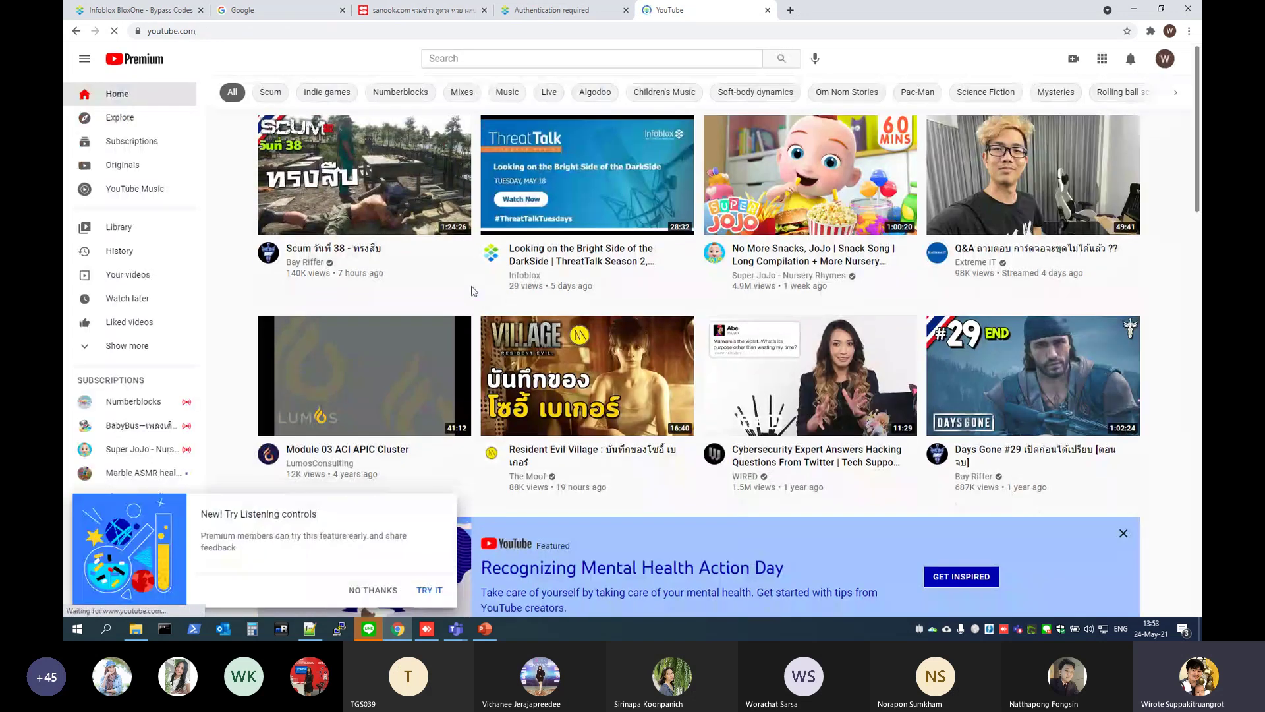
scroll(466, 289, "up", 2)
- Return to the Bypass Codes page in the Infoblox portal and switch to the BloxOne Endpoint slide in PowerPoint
left_click(171, 11)
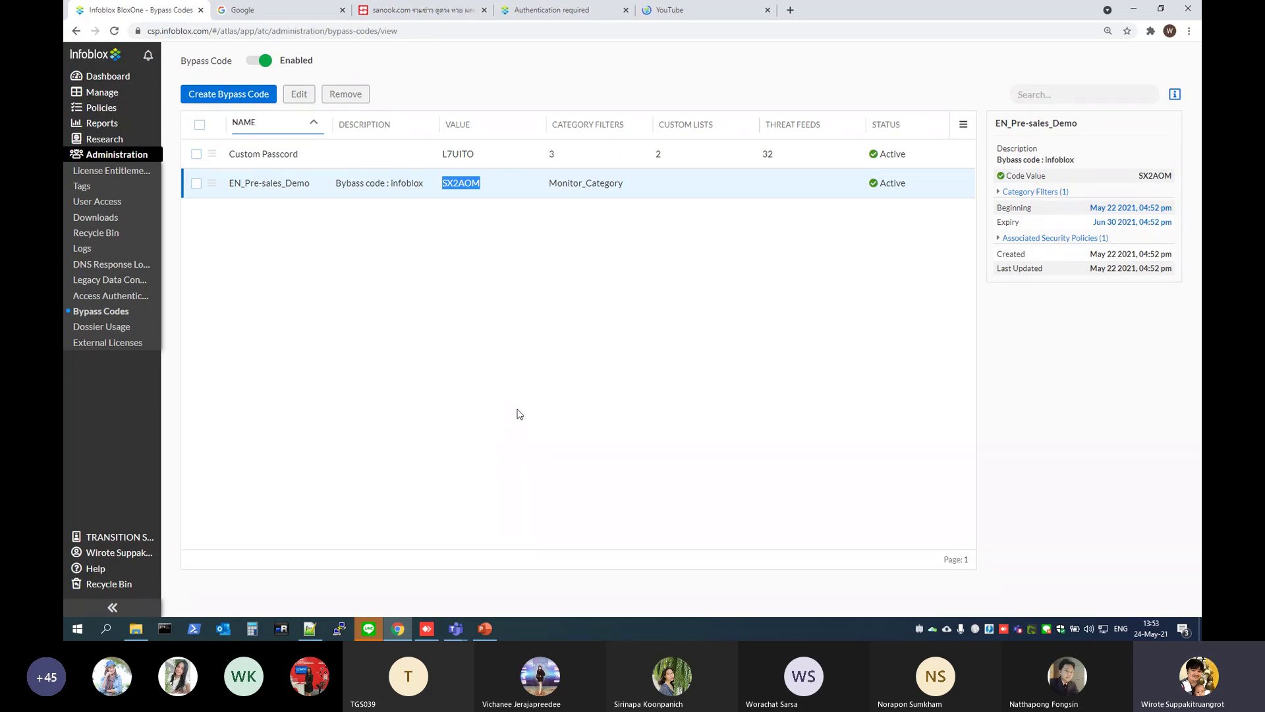
left_click(485, 628)
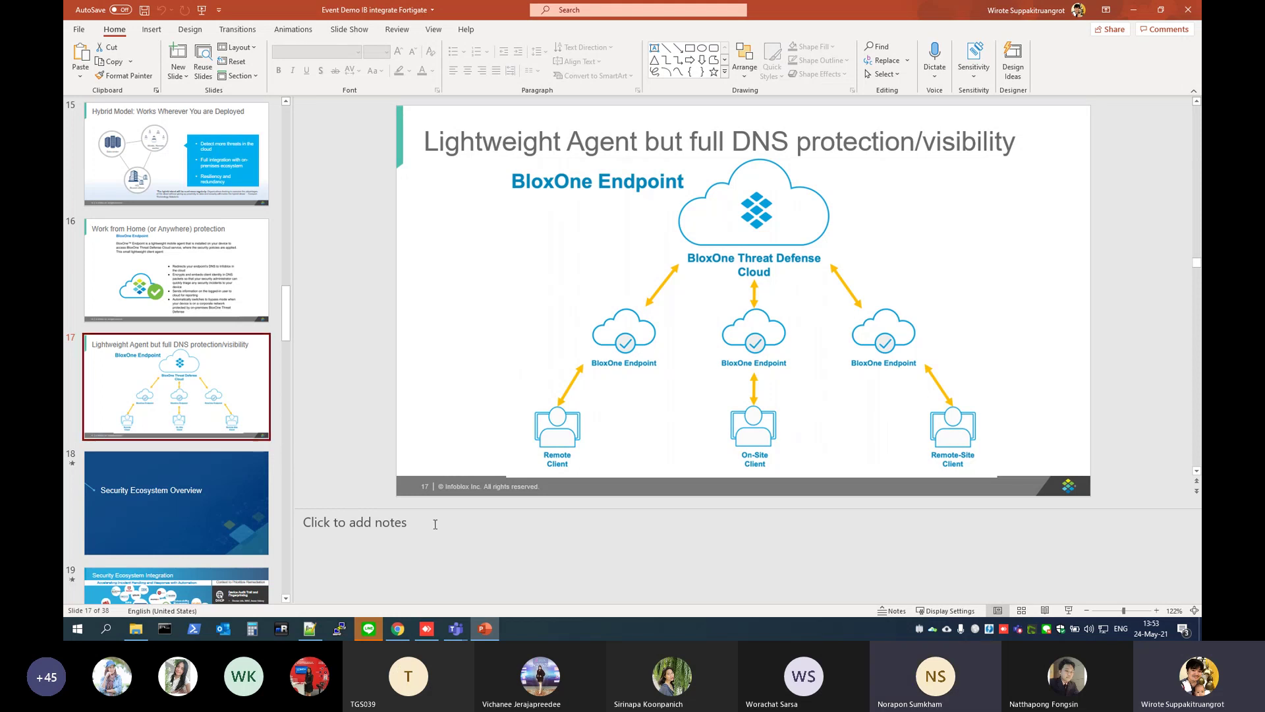
- Switch to the Cybersecurity 2021 meeting window in Microsoft Teams and stop sharing the screen
mouse_move(455, 629)
left_click(514, 577)
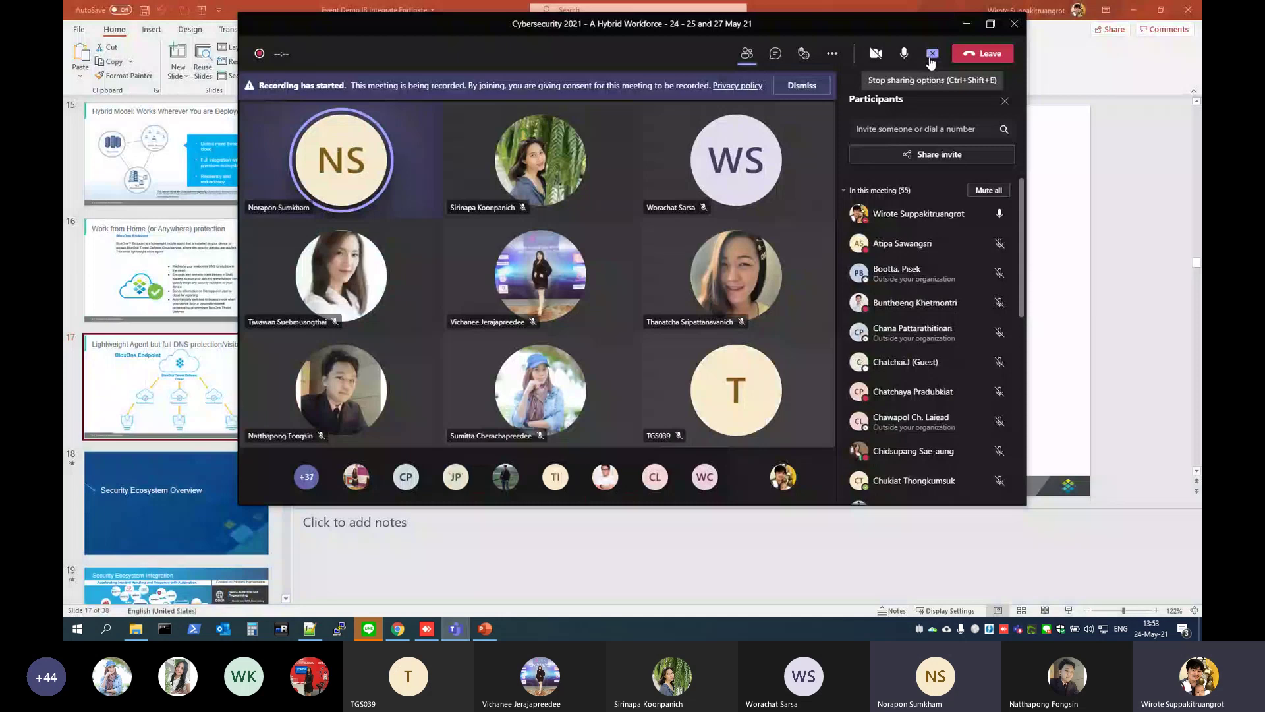
left_click(930, 57)
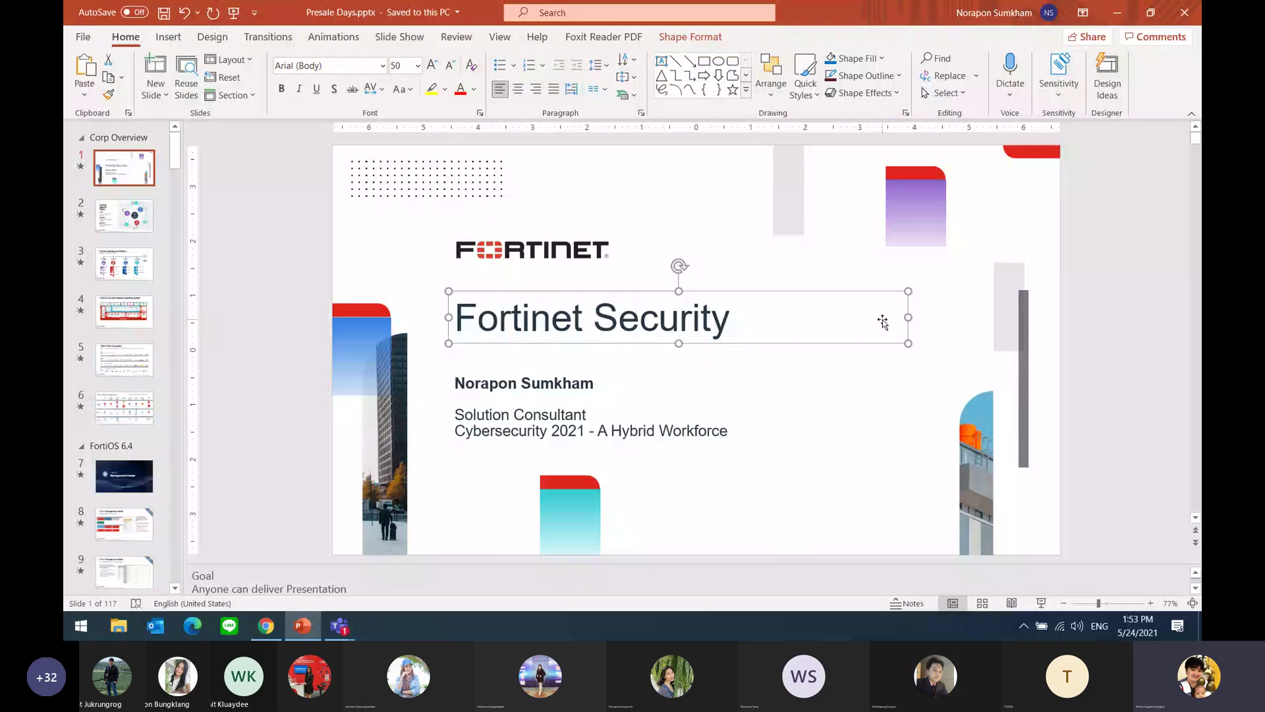
- Start the slide show of the Fortinet Security presentation in PowerPoint from its title slide
left_click(1042, 603)
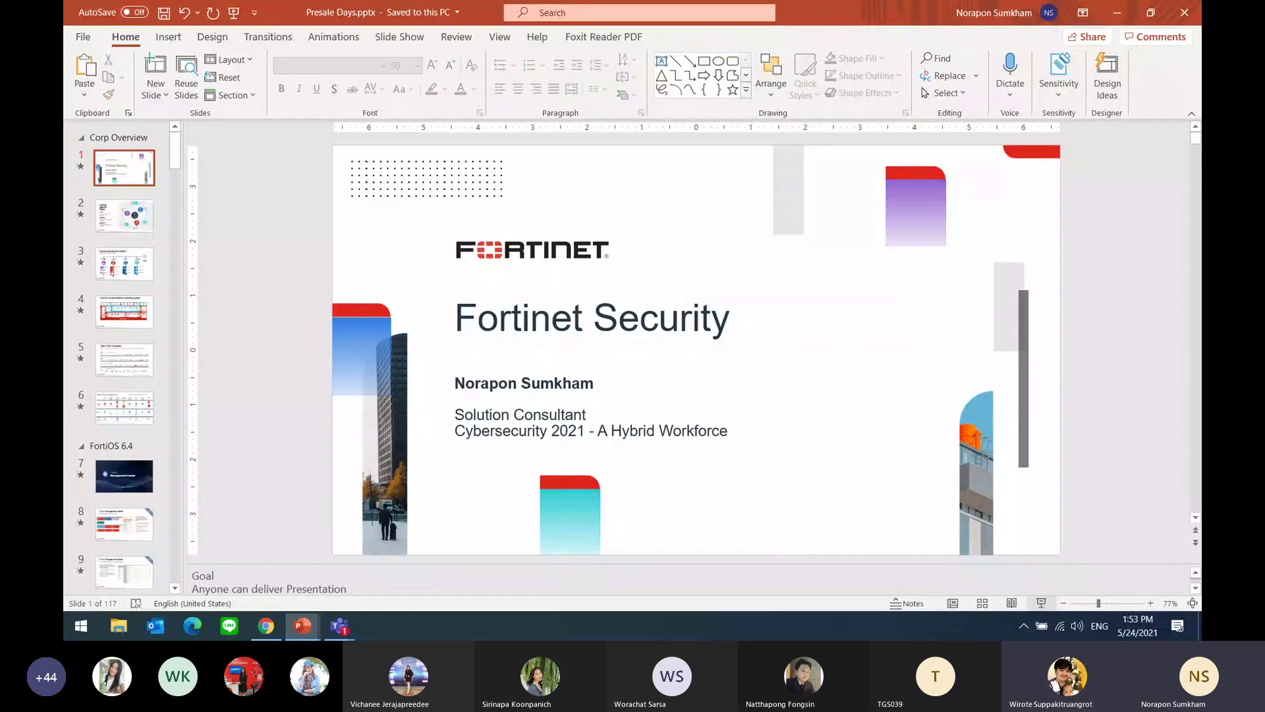